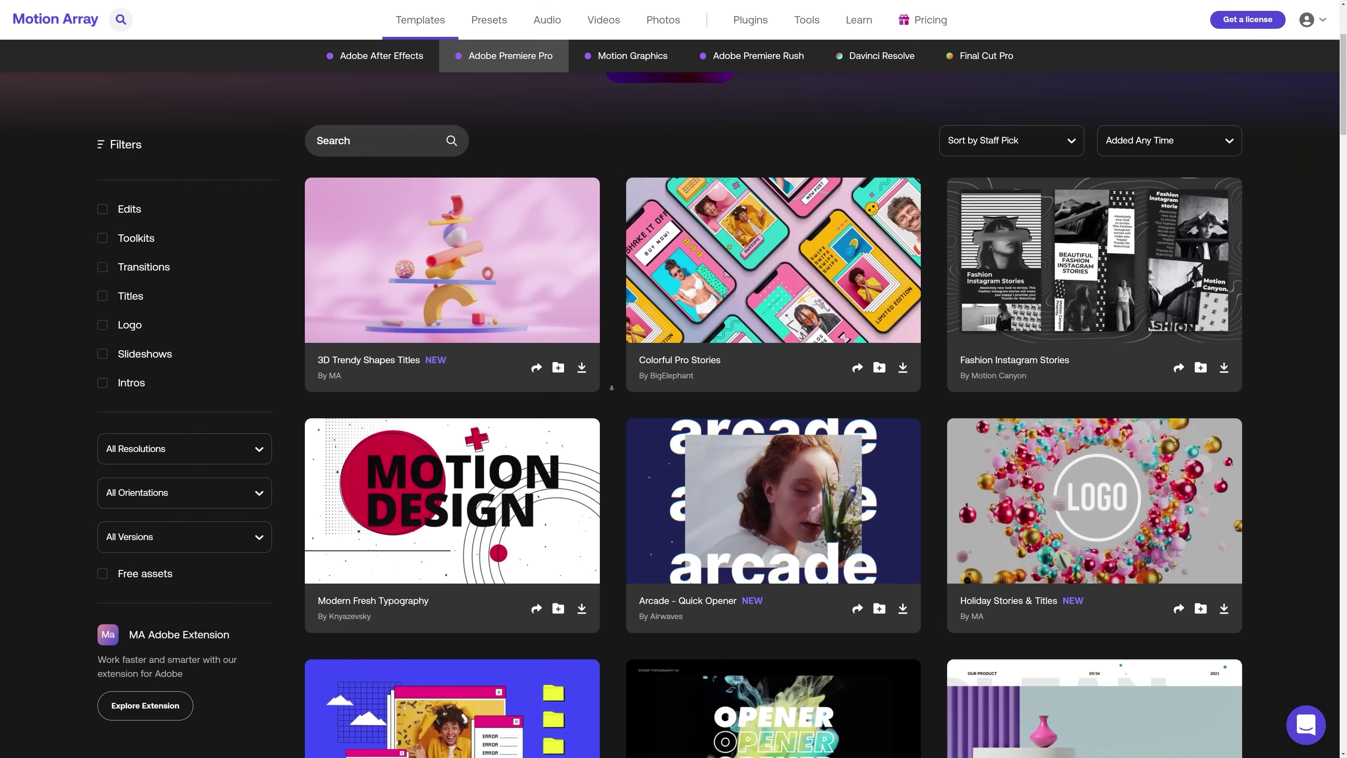
- Browse Motion Array's Templates page and filter the results to Free assets only
{"action": "scroll", "coordinate": [612, 388], "scroll_direction": "down", "scroll_amount": 3}
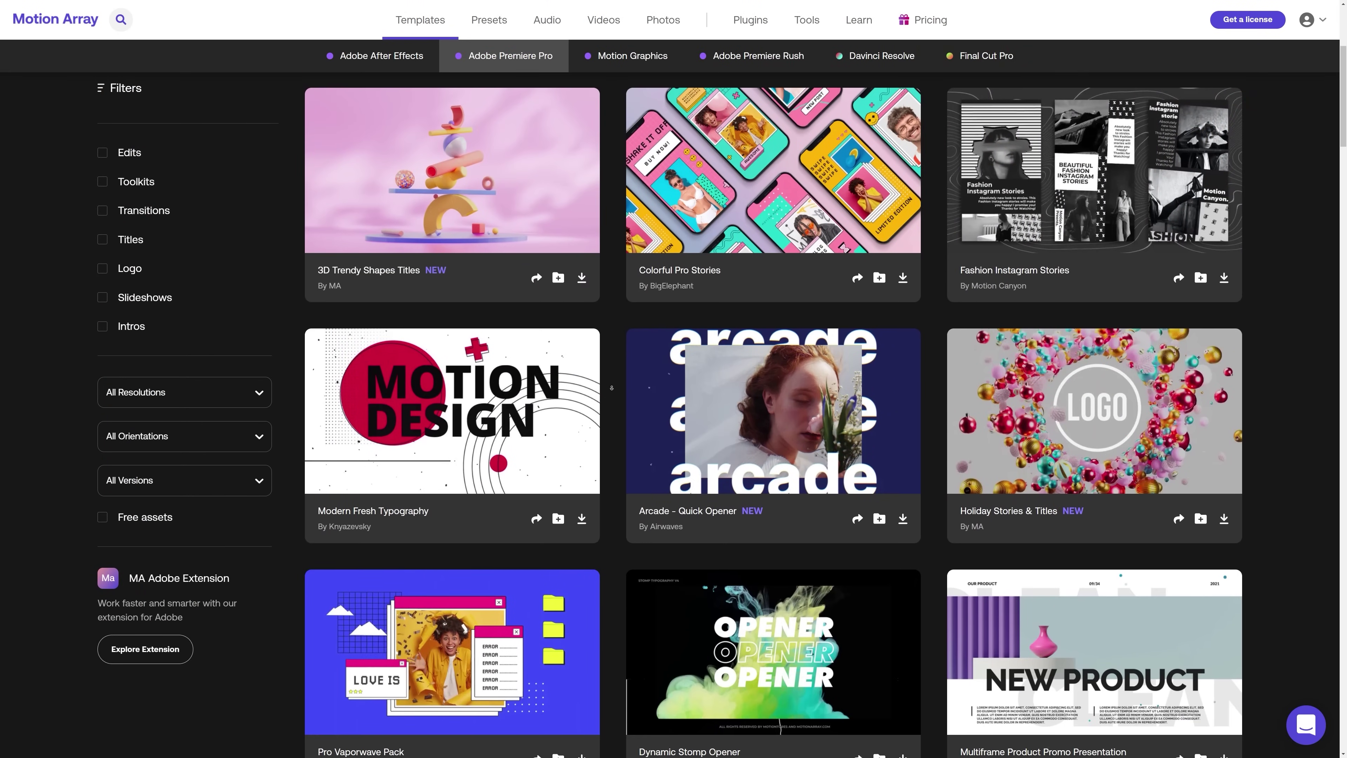
{"action": "left_click", "coordinate": [424, 18]}
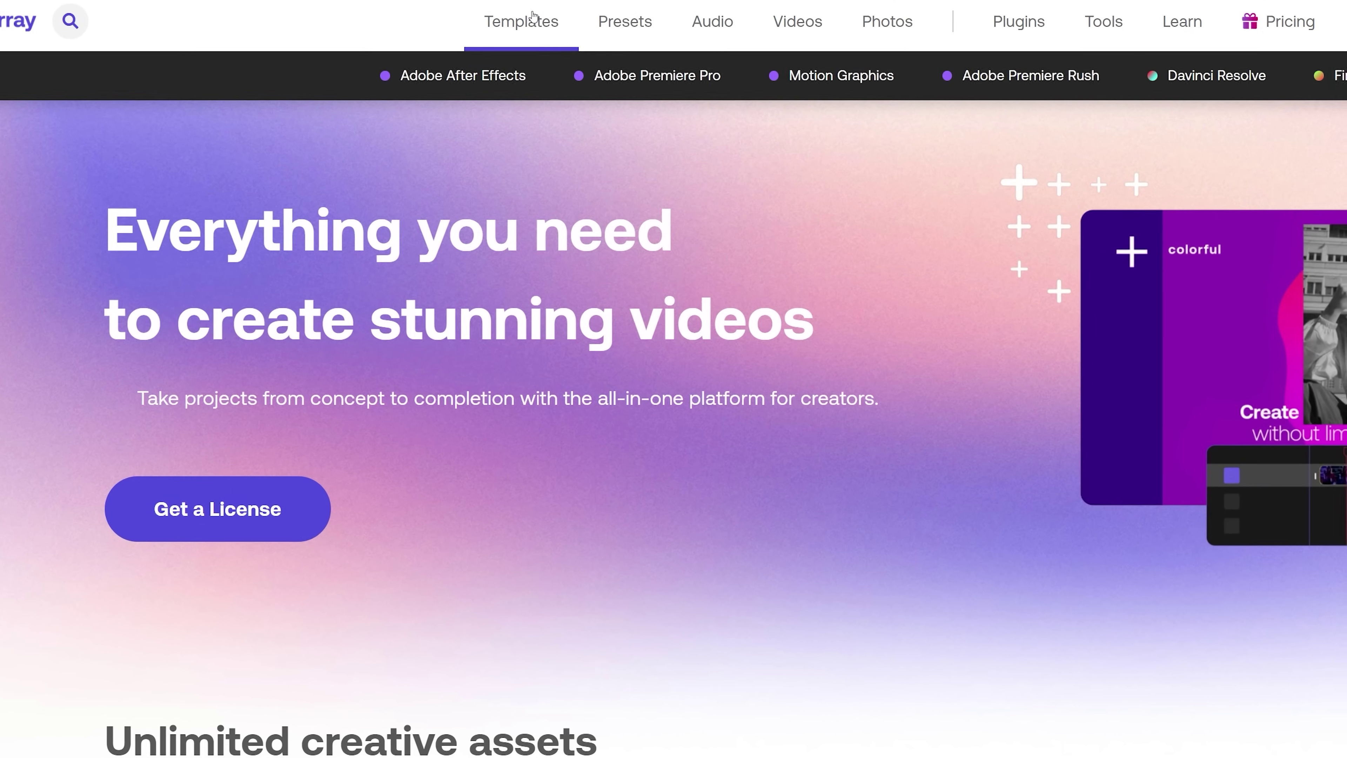
{"action": "mouse_move", "coordinate": [723, 21]}
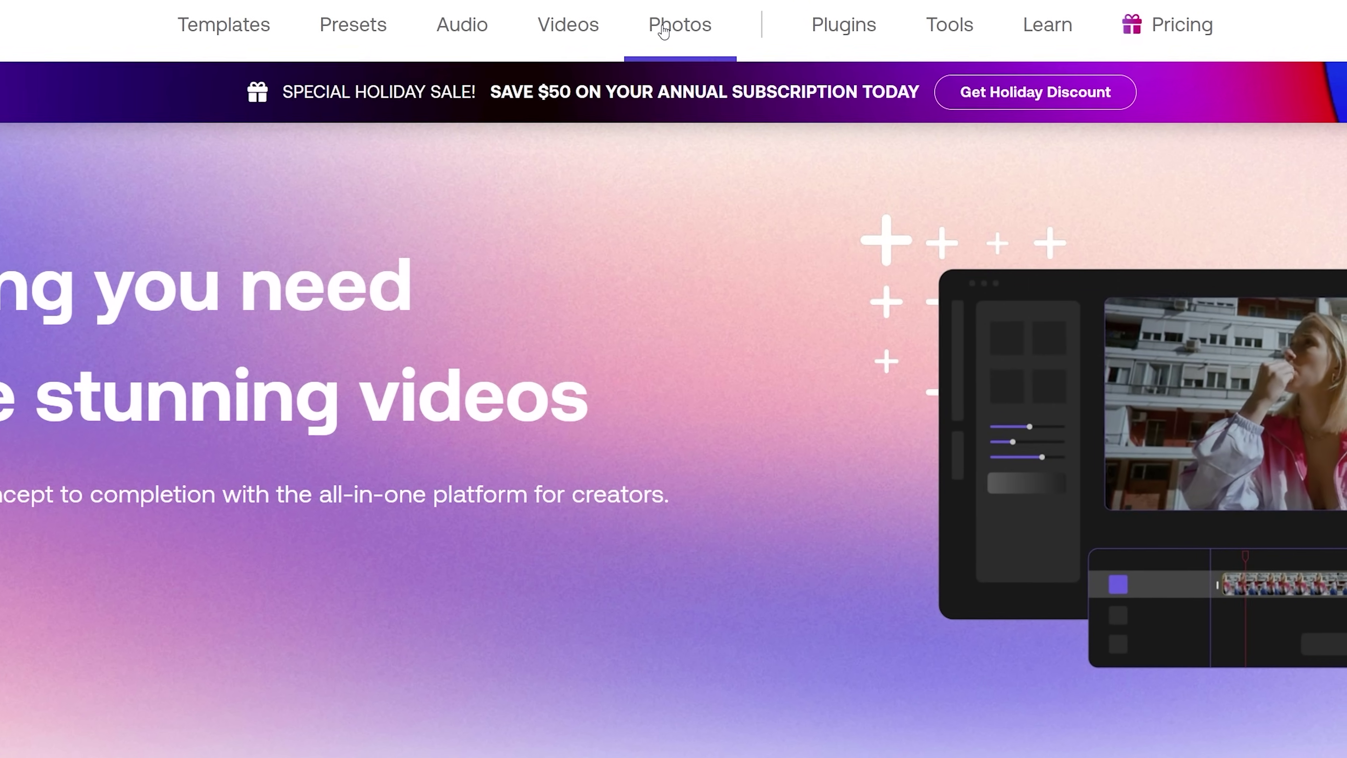
{"action": "middle_click", "coordinate": [690, 757]}
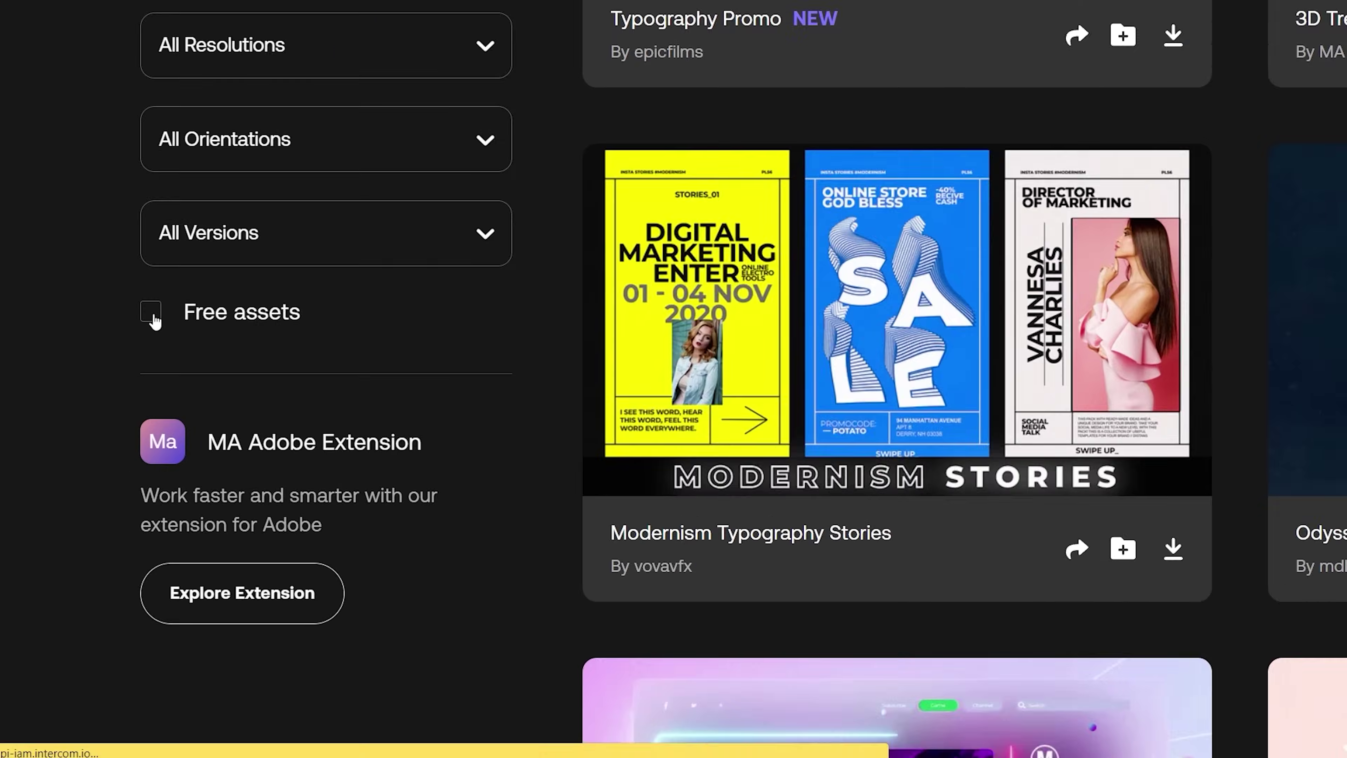
{"action": "left_click", "coordinate": [151, 314]}
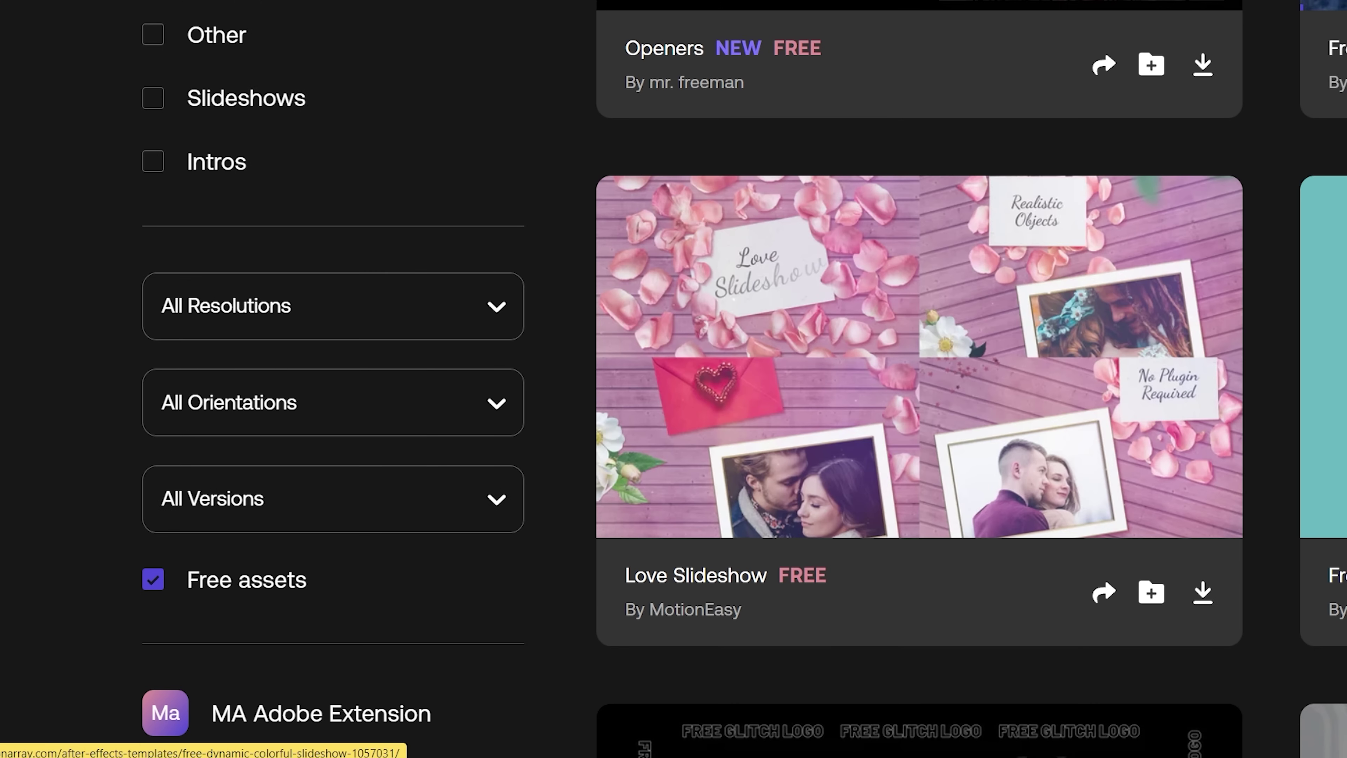
{"action": "scroll", "coordinate": [757, 470], "scroll_direction": "down", "scroll_amount": 5}
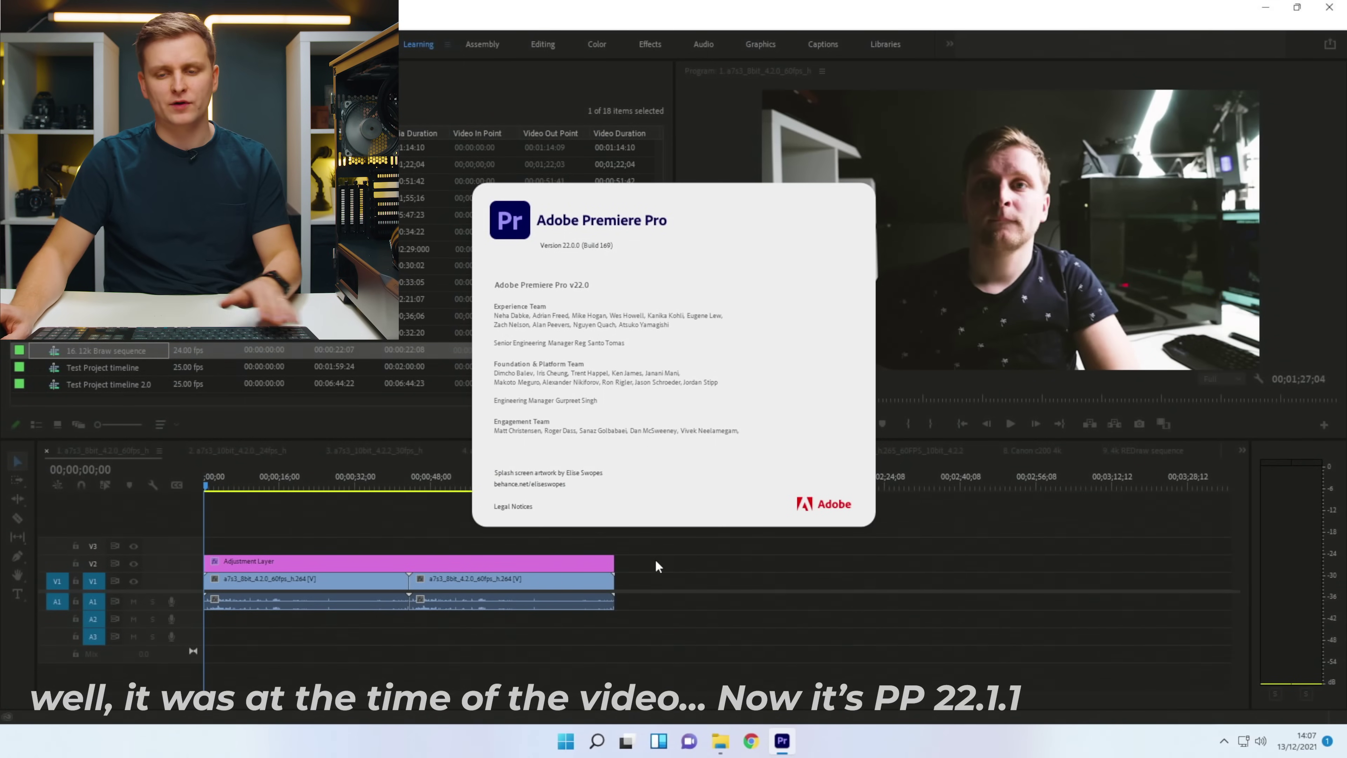
- Close the Premiere Pro 22.0 About box to reveal the adjustment-layer sequence
{"action": "left_click", "coordinate": [732, 541]}
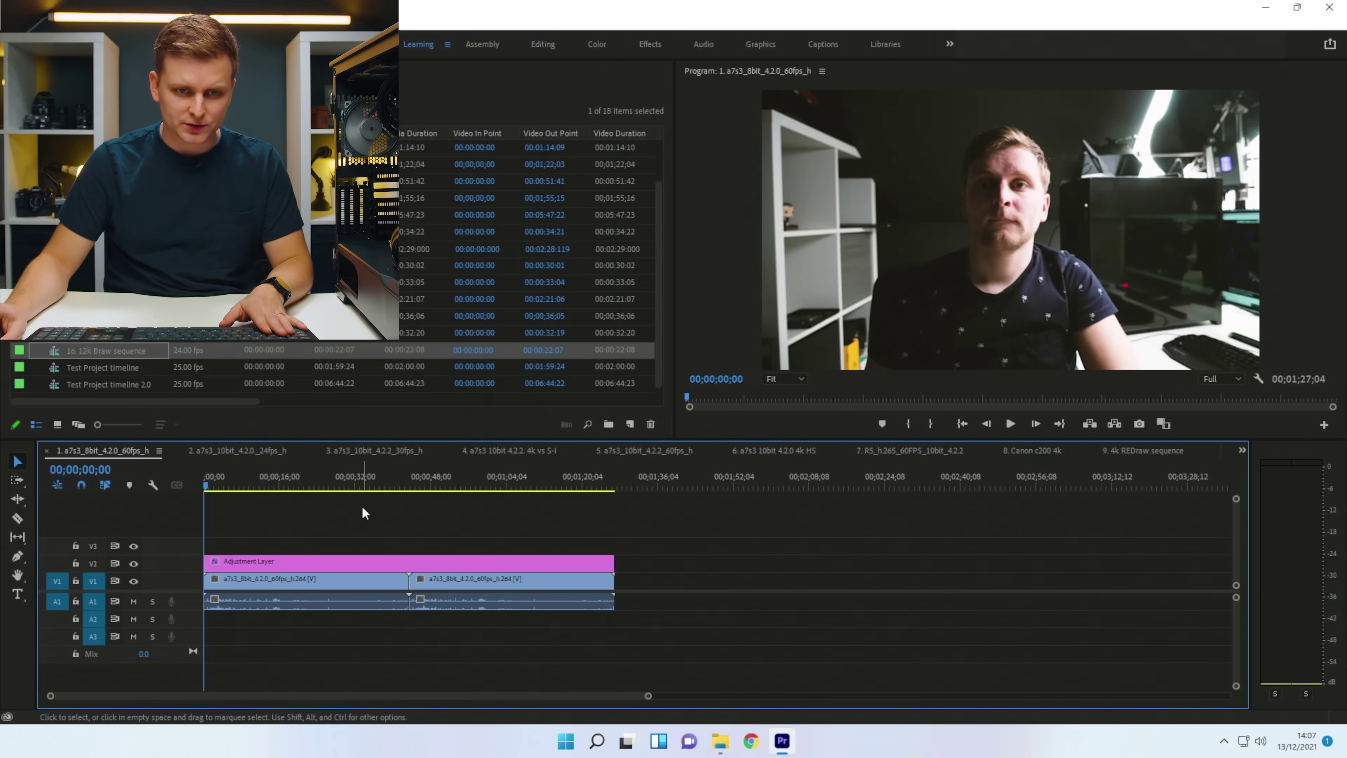
- Scrub the a7s3 8-bit 4:2:0 60fps sequence to around the 45-second mark
{"action": "left_click_drag", "start_coordinate": [254, 483], "coordinate": [347, 525]}
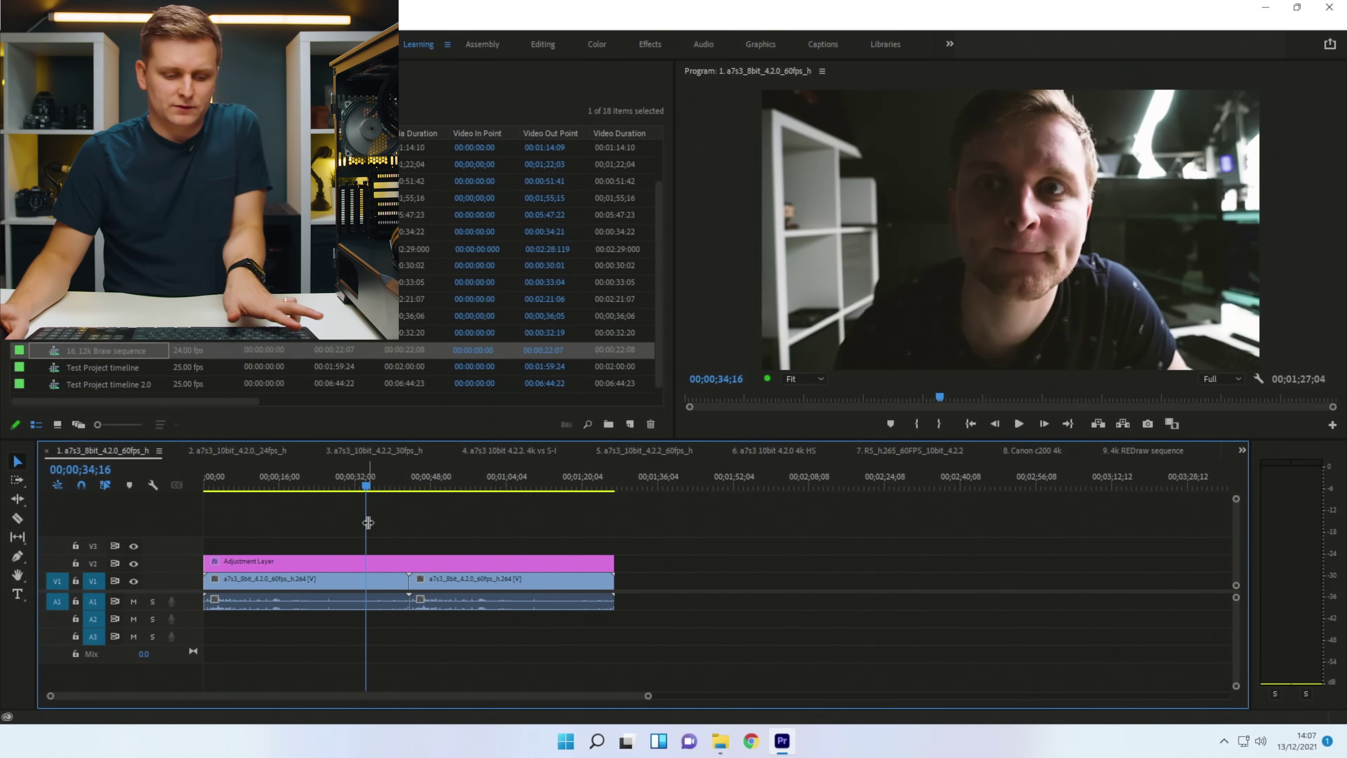
{"action": "left_click", "coordinate": [481, 477]}
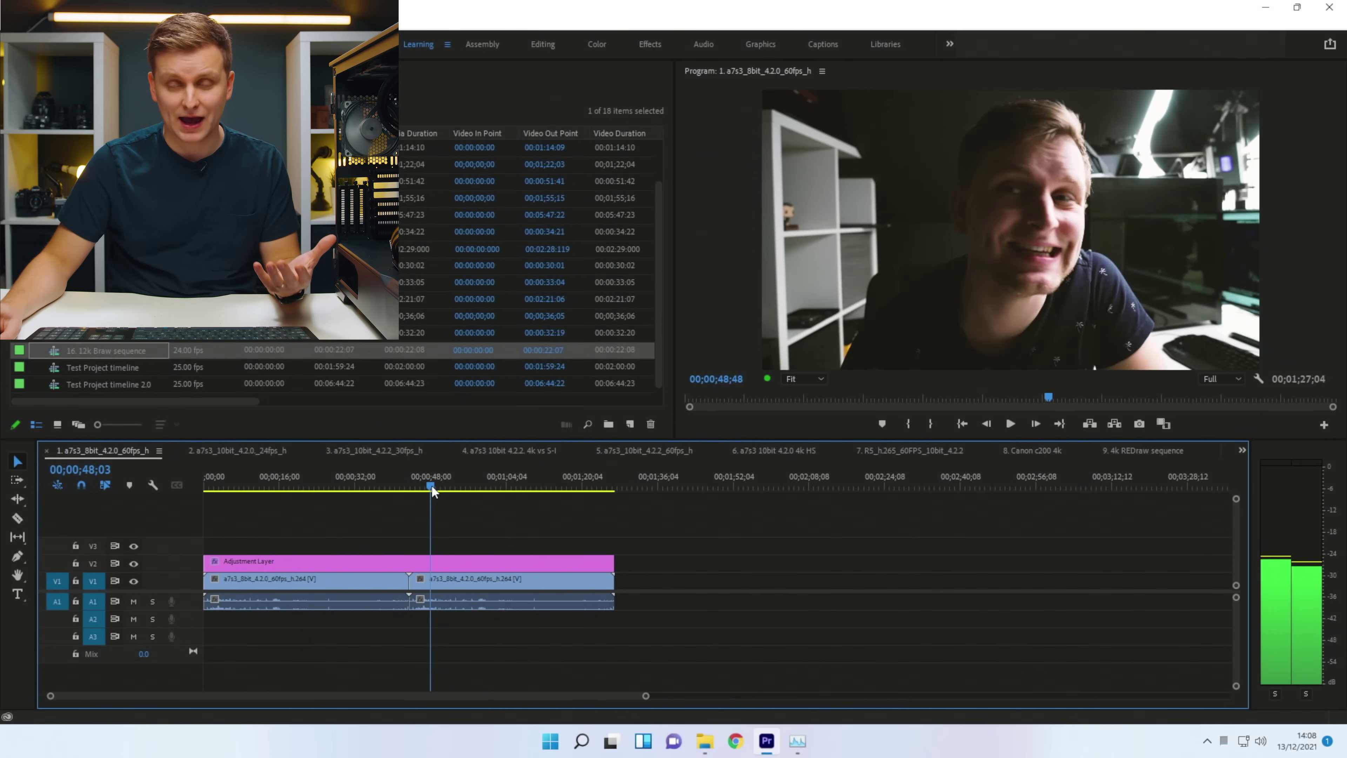
{"action": "left_click_drag", "start_coordinate": [334, 499], "coordinate": [424, 501]}
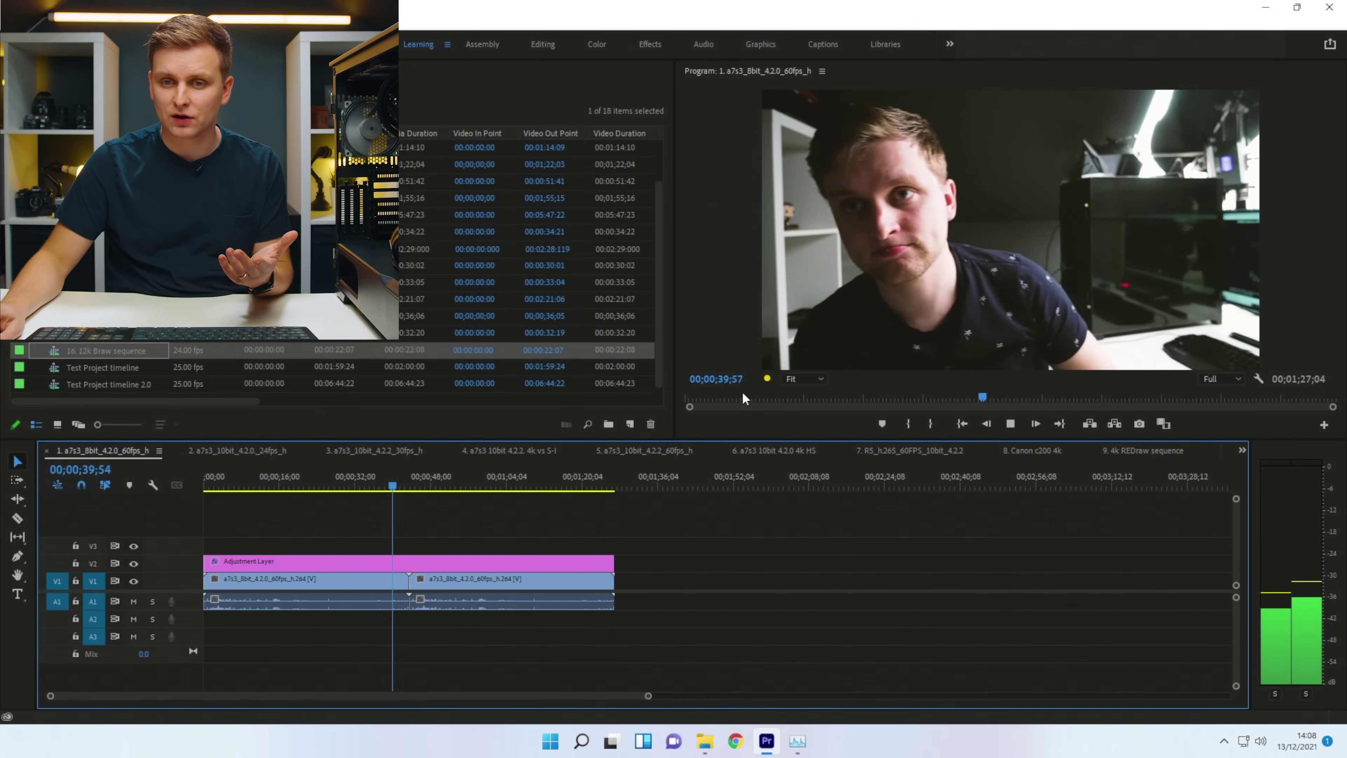
- Turn off output for the V2 adjustment-layer track and stop playback
{"action": "mouse_move", "coordinate": [772, 383]}
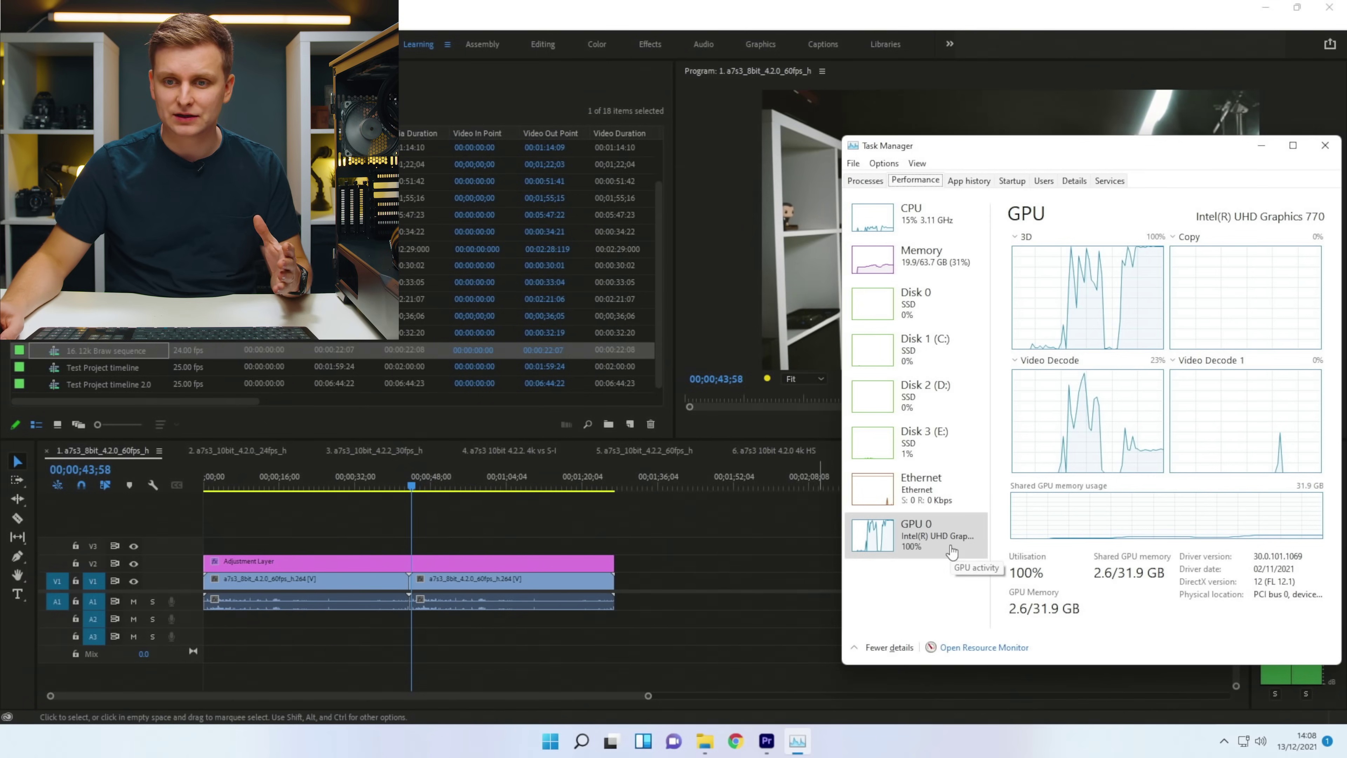
{"action": "left_click", "coordinate": [648, 510]}
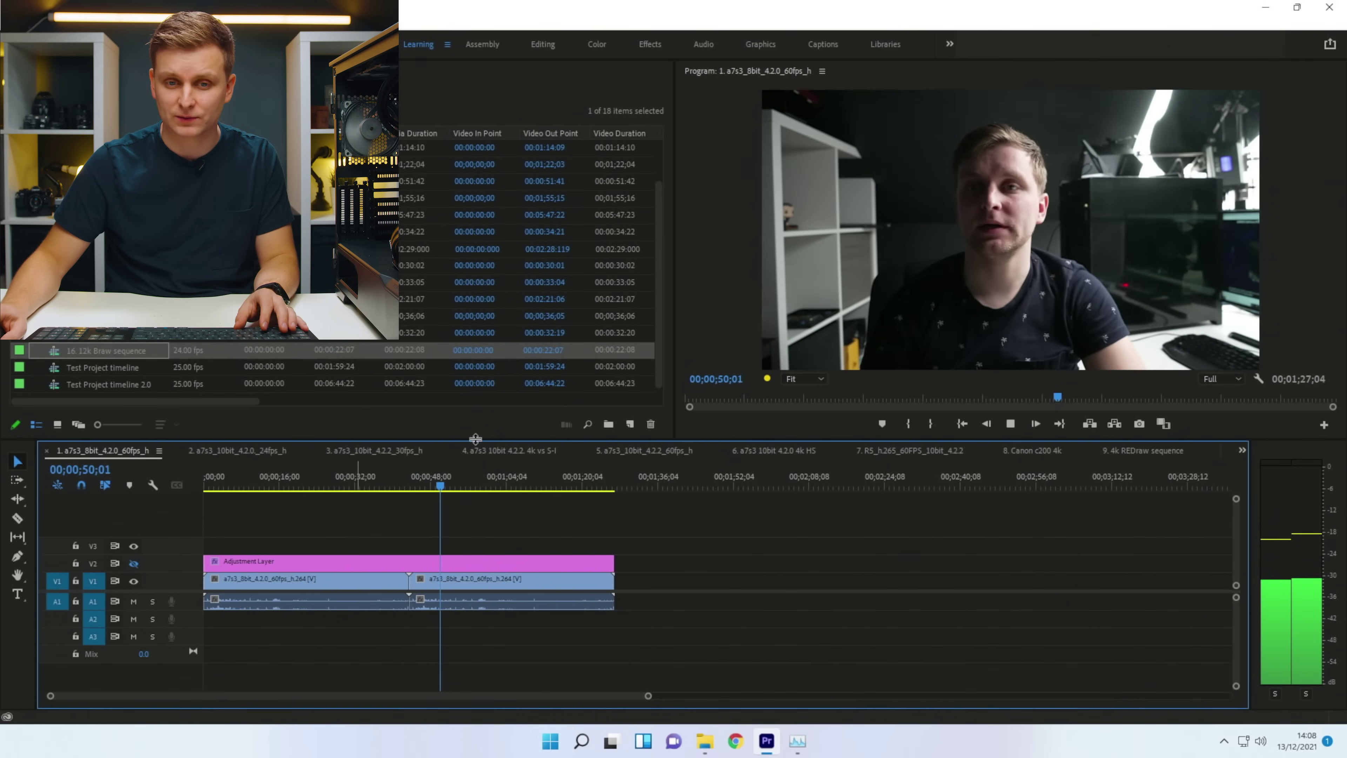
{"action": "left_click", "coordinate": [133, 563]}
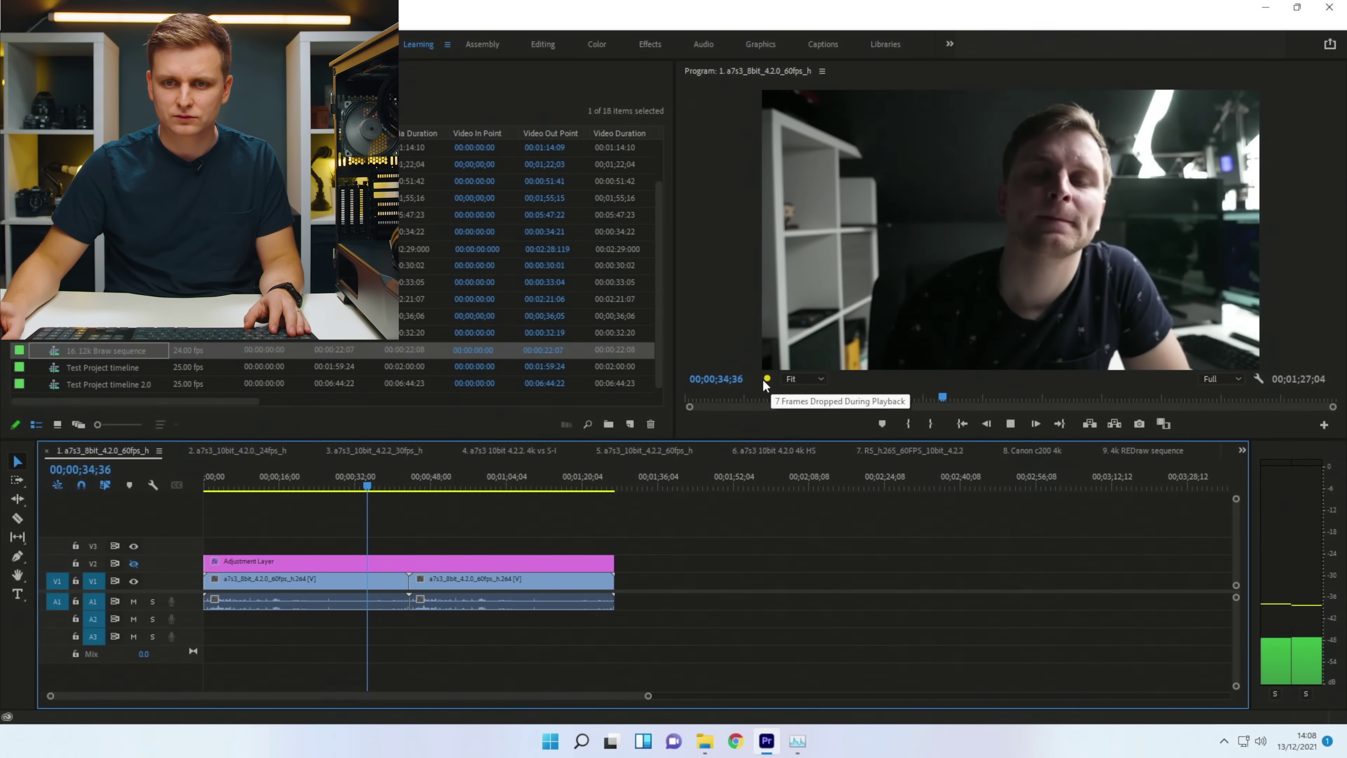
{"action": "key", "text": "space"}
{"action": "key", "text": "space"}
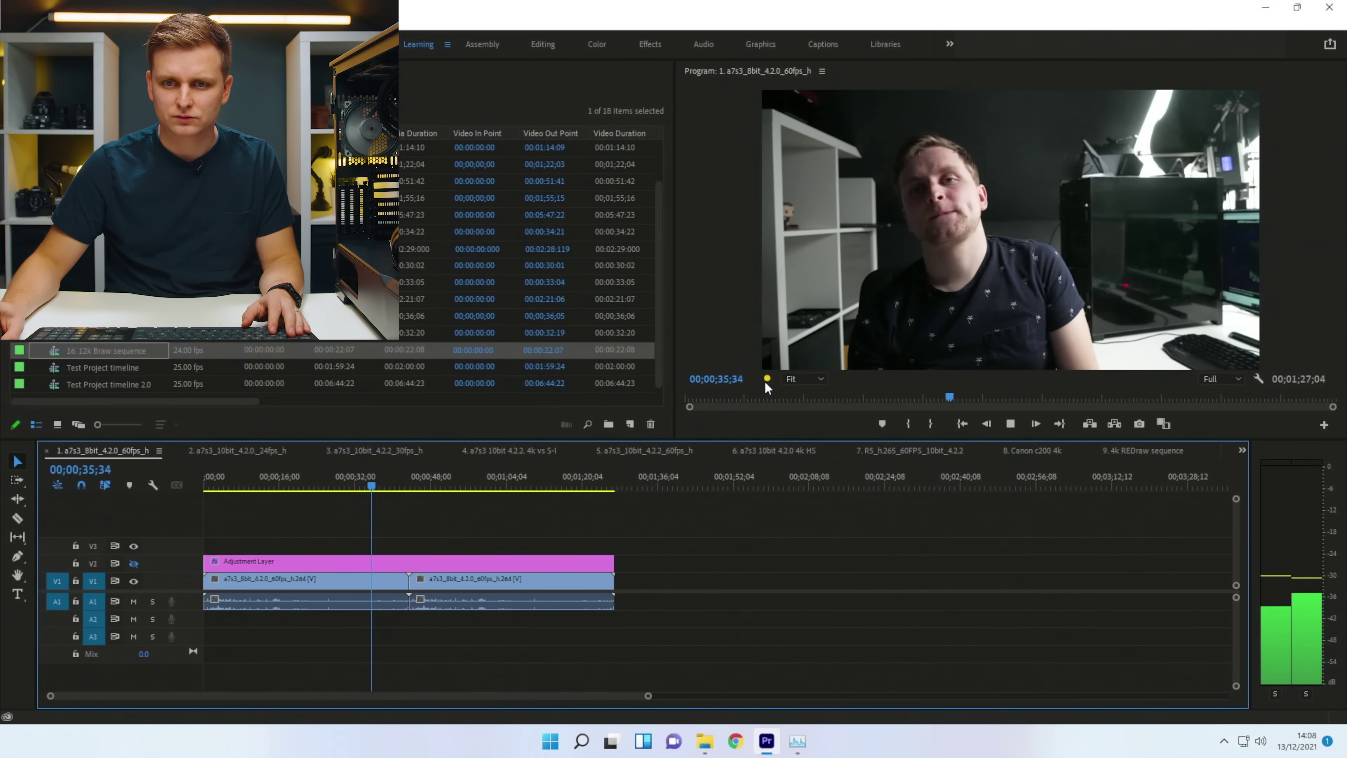
- Replay sequence 1 while checking GPU load in Task Manager, then open the 10-bit 4:2:0 24fps sequence
{"action": "key", "text": "alt+Tab"}
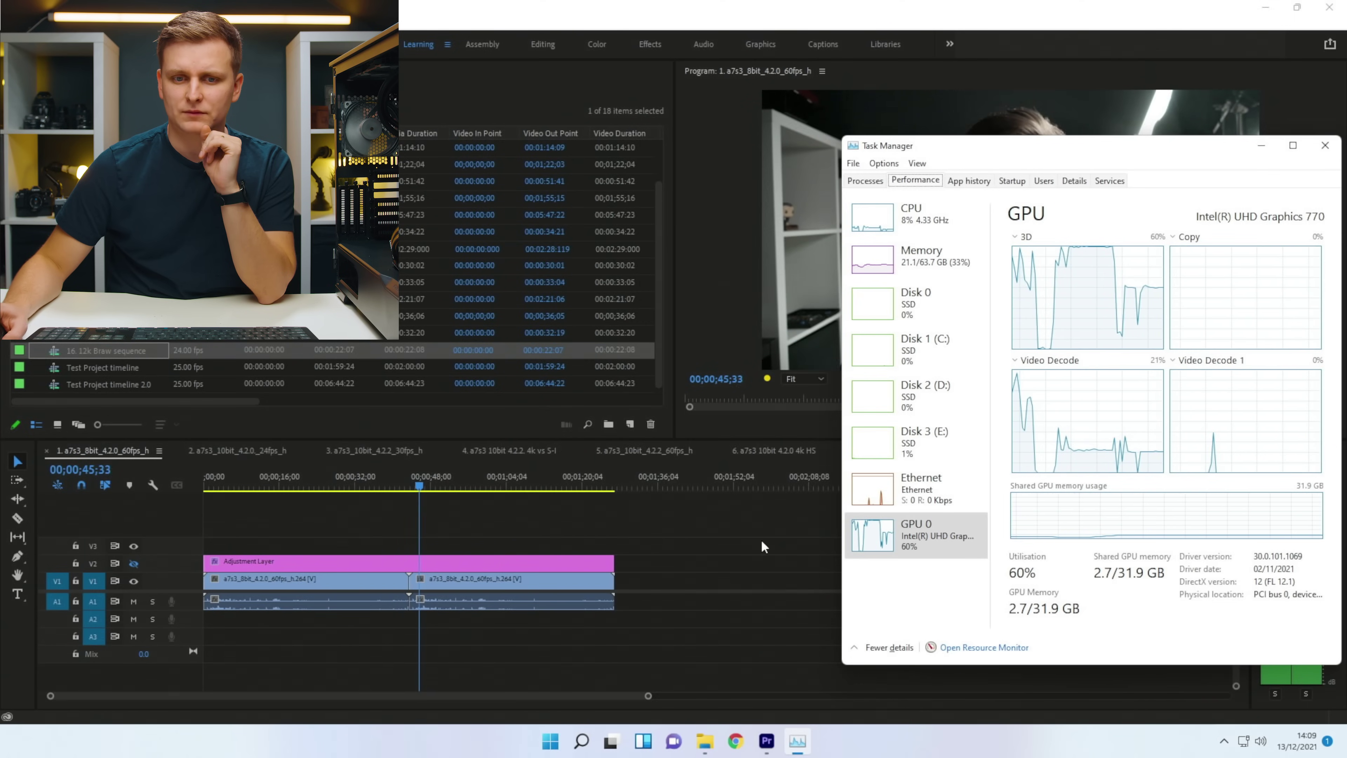
{"action": "left_click", "coordinate": [494, 544]}
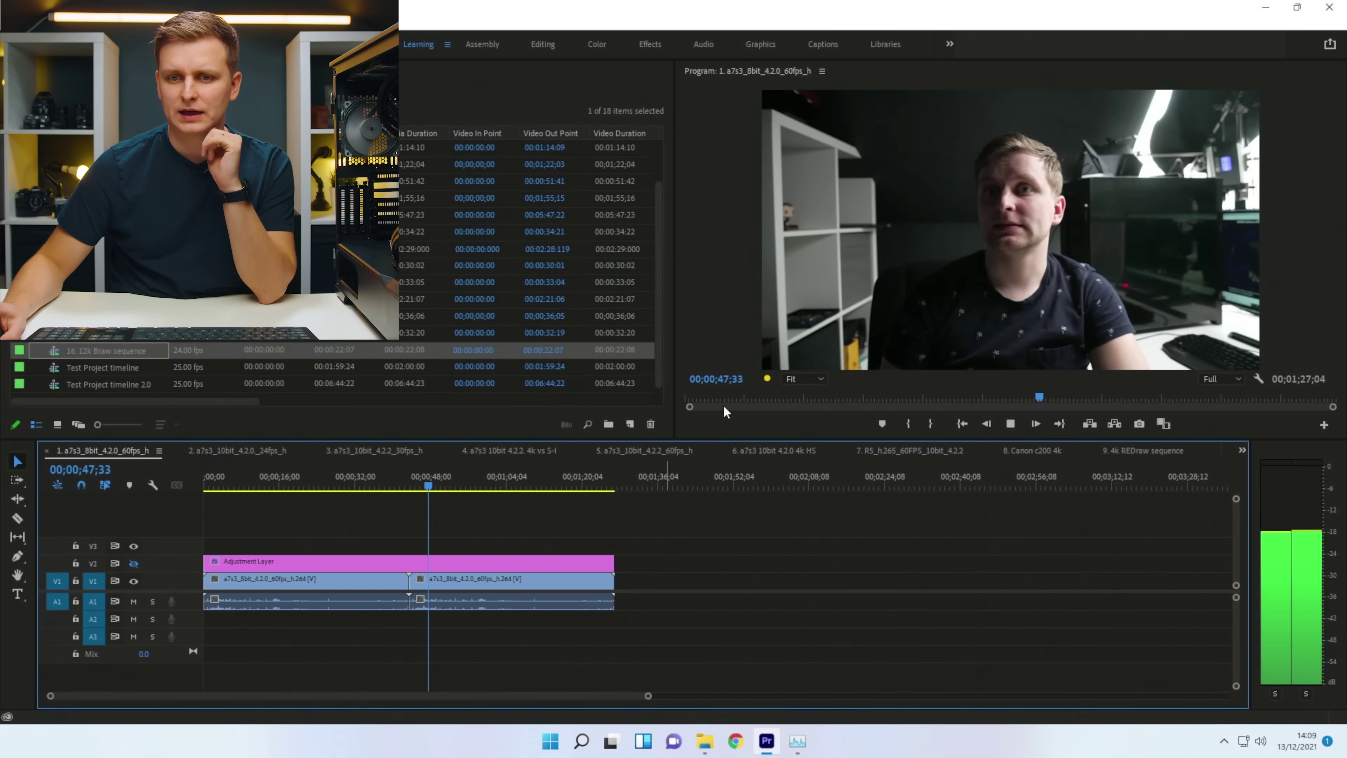
{"action": "mouse_move", "coordinate": [767, 380]}
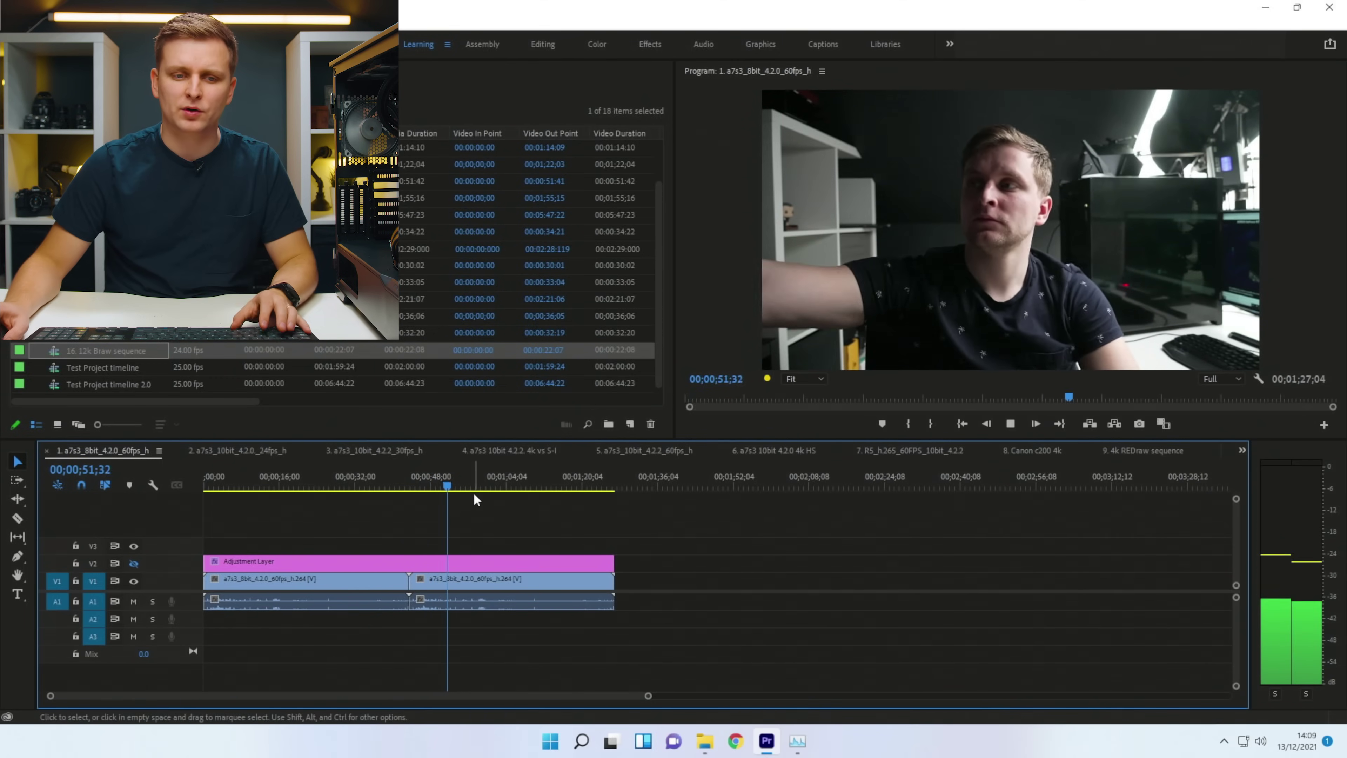
{"action": "key", "text": "space"}
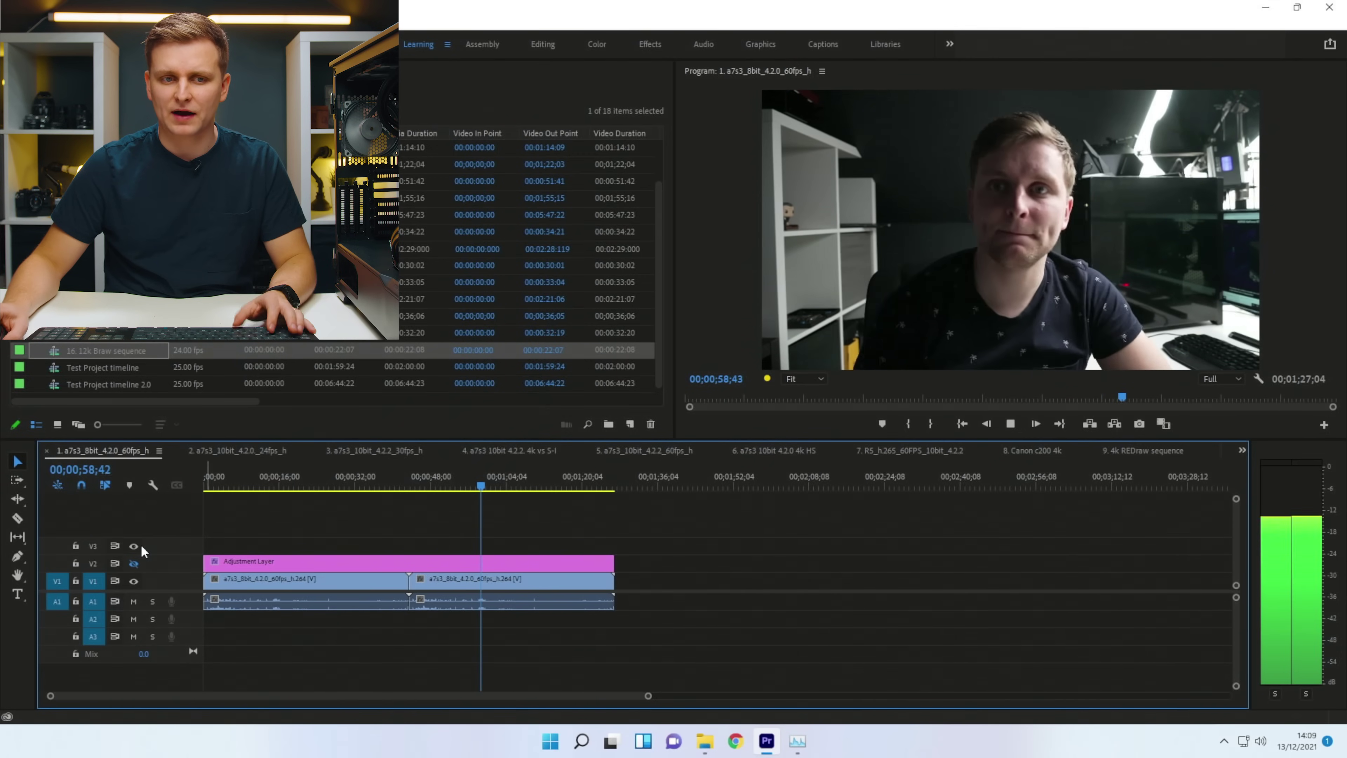
{"action": "key", "text": "space"}
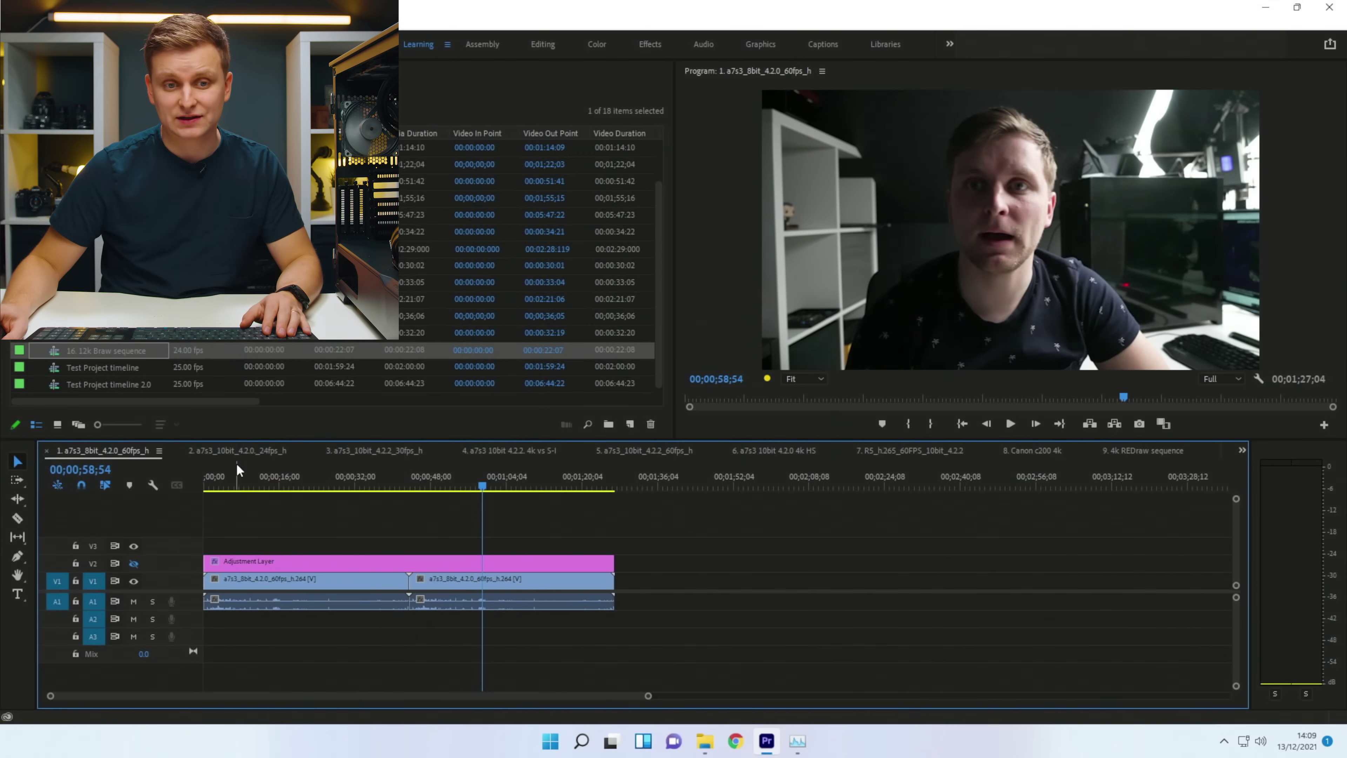
{"action": "left_click", "coordinate": [259, 455]}
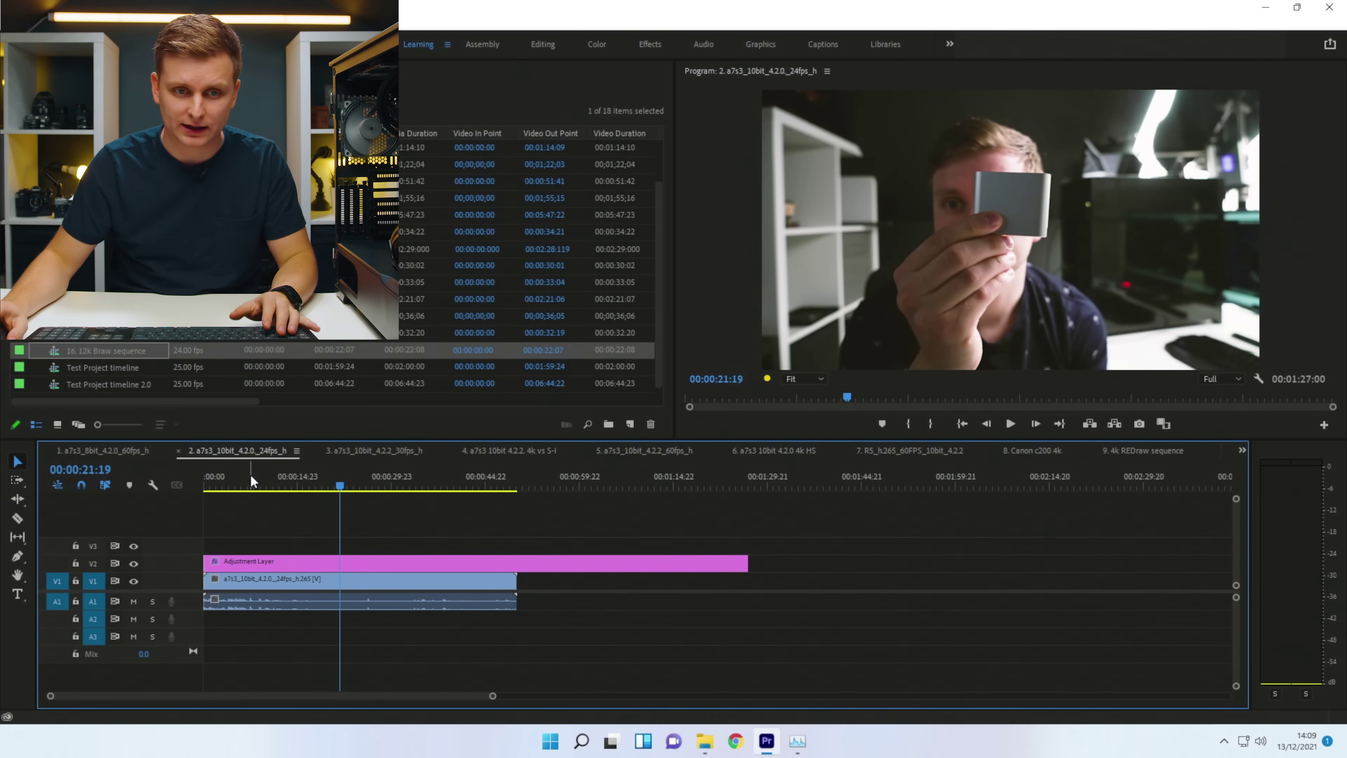
- Rewind the 24fps sequence to its start, open Task Manager, and start playback
{"action": "left_click_drag", "start_coordinate": [252, 480], "coordinate": [316, 491]}
{"action": "key", "text": "ctrl+shift+Escape"}
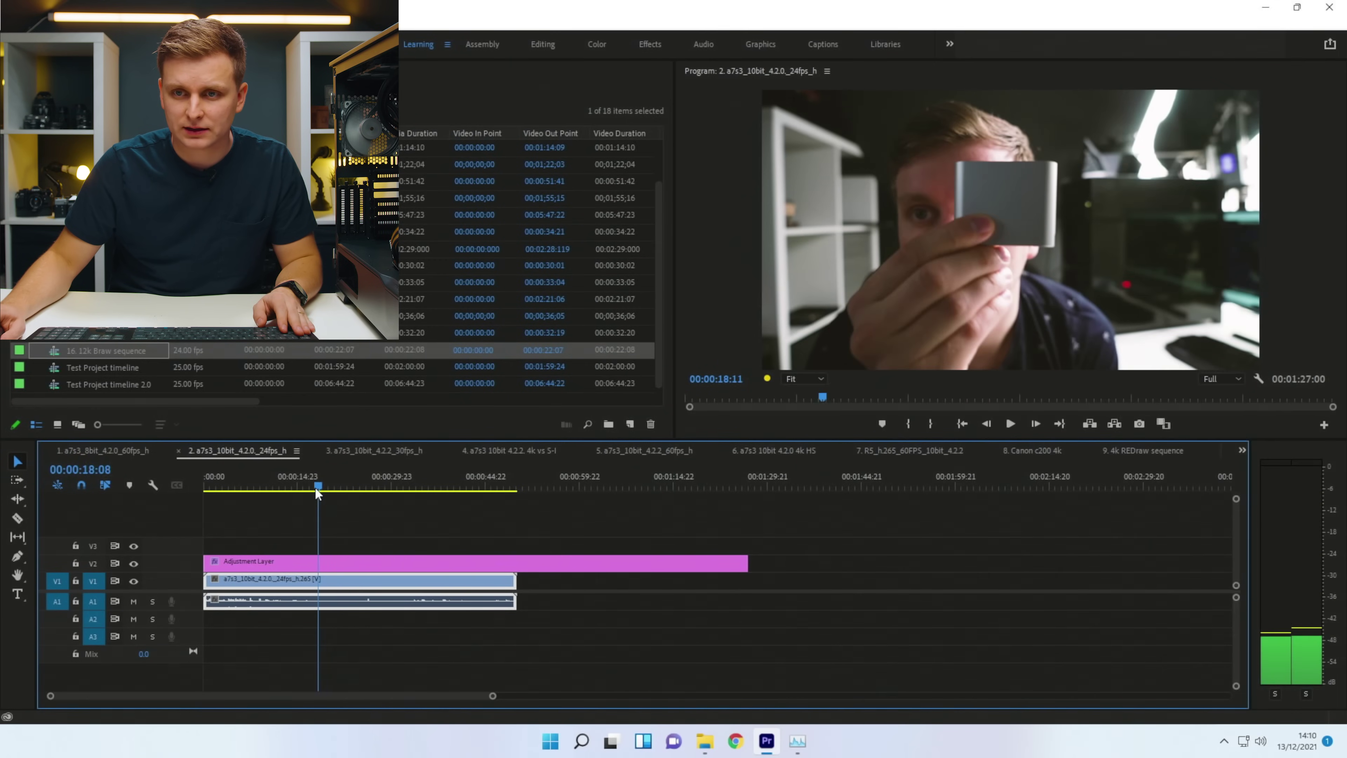
{"action": "left_click_drag", "start_coordinate": [231, 495], "coordinate": [208, 497]}
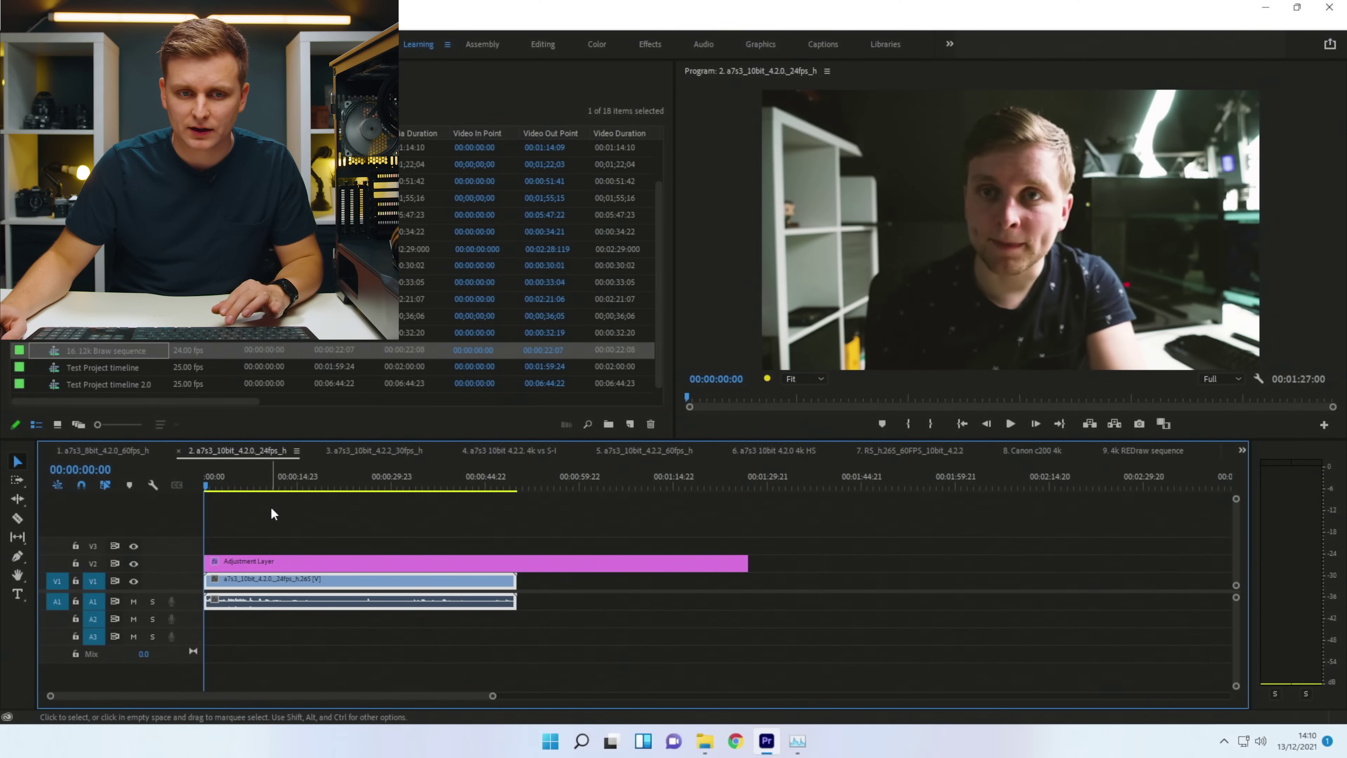
{"action": "key", "text": "space"}
- Watch GPU load, then disable the V2 adjustment-layer track and restart playback with Task Manager visible
{"action": "mouse_move", "coordinate": [767, 379]}
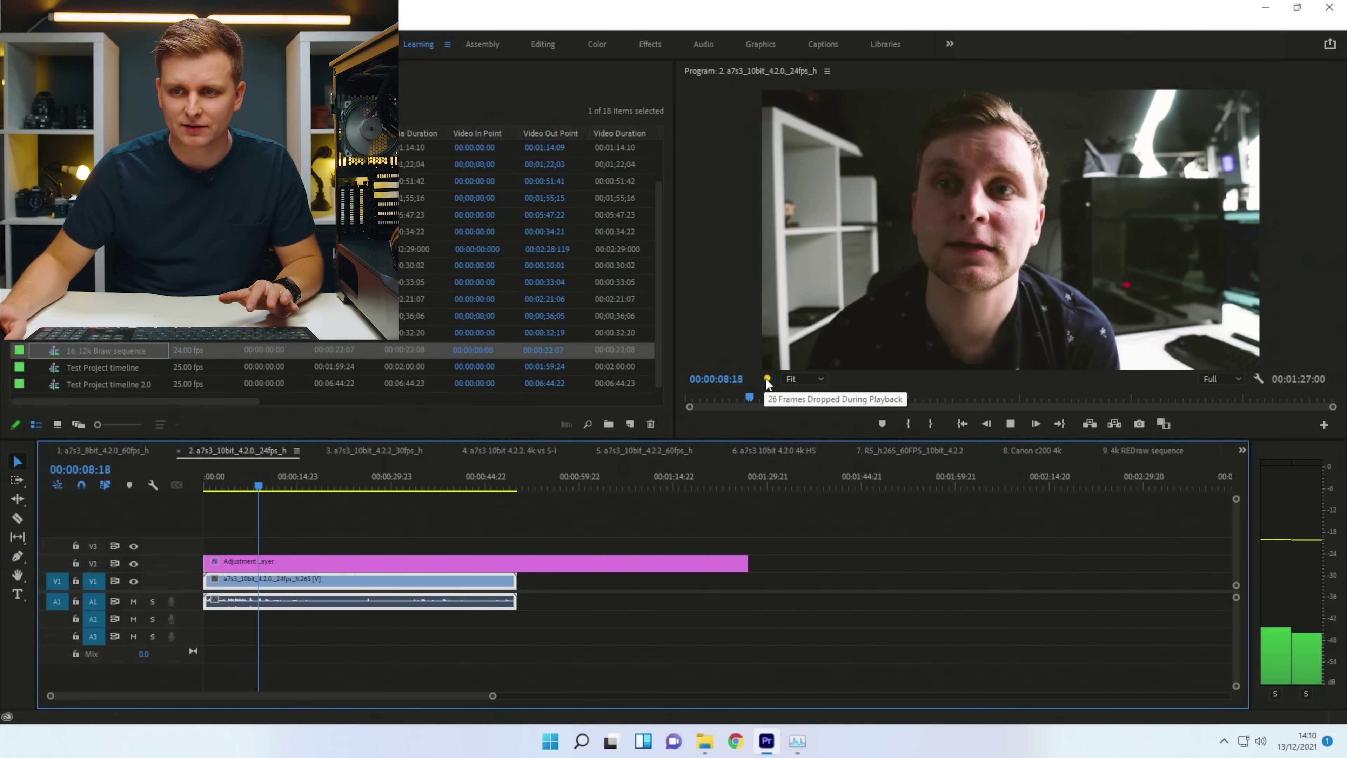
{"action": "key", "text": "alt+Tab"}
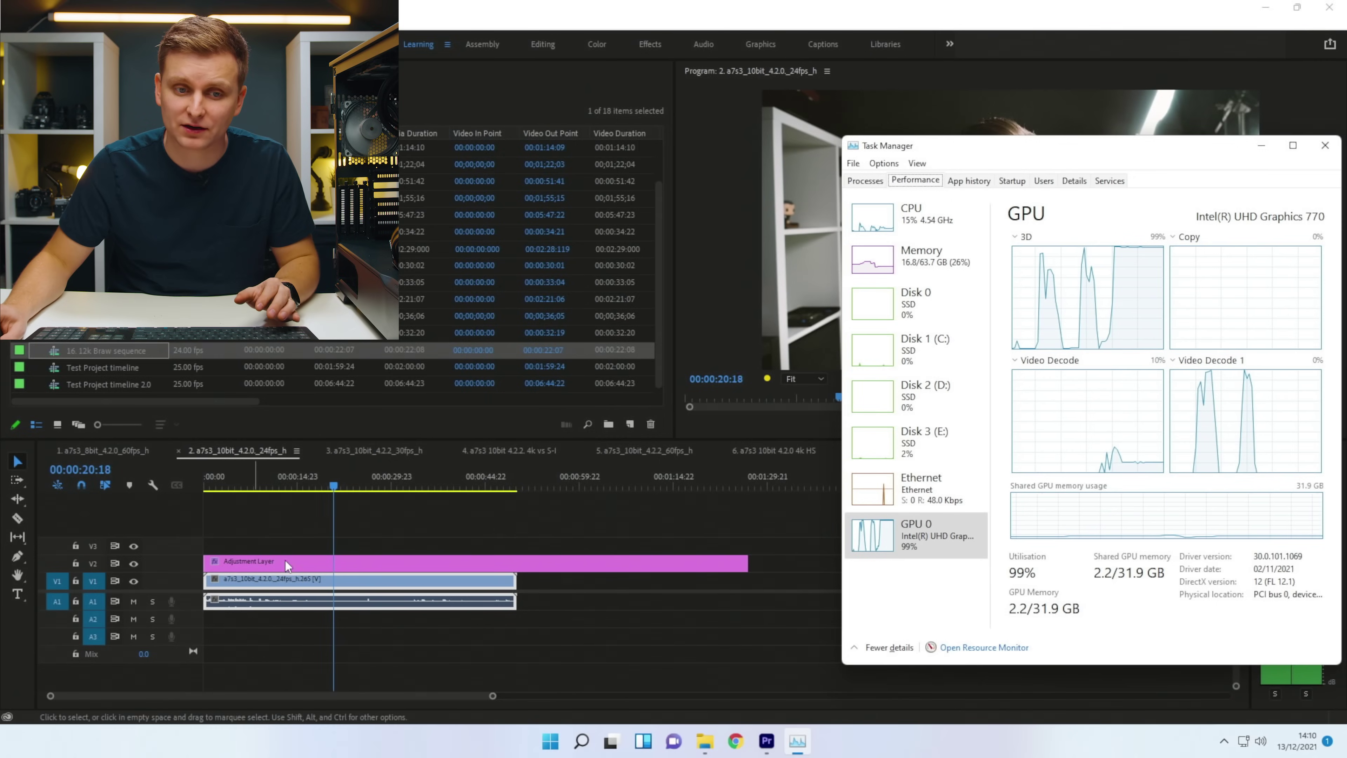
{"action": "left_click", "coordinate": [311, 525]}
{"action": "left_click", "coordinate": [134, 563]}
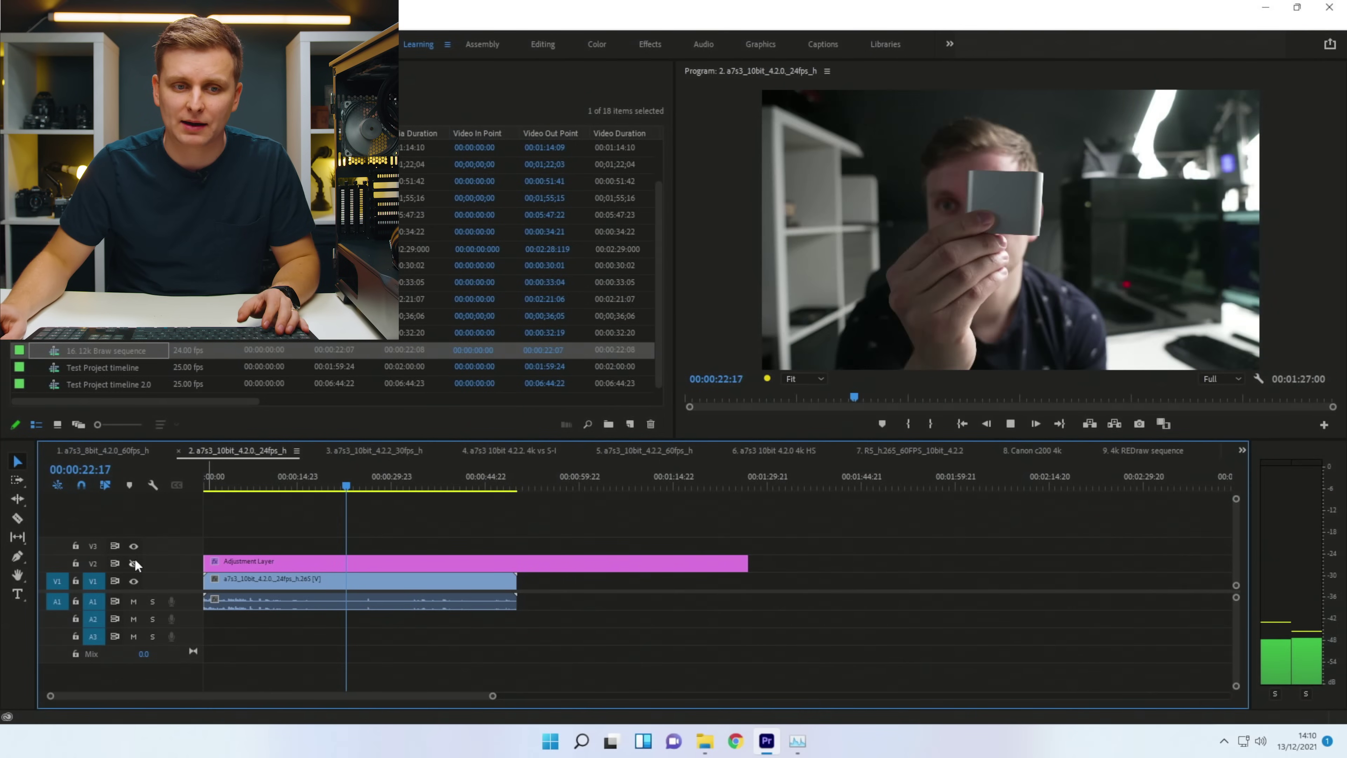
{"action": "key", "text": "space"}
{"action": "key", "text": "space"}
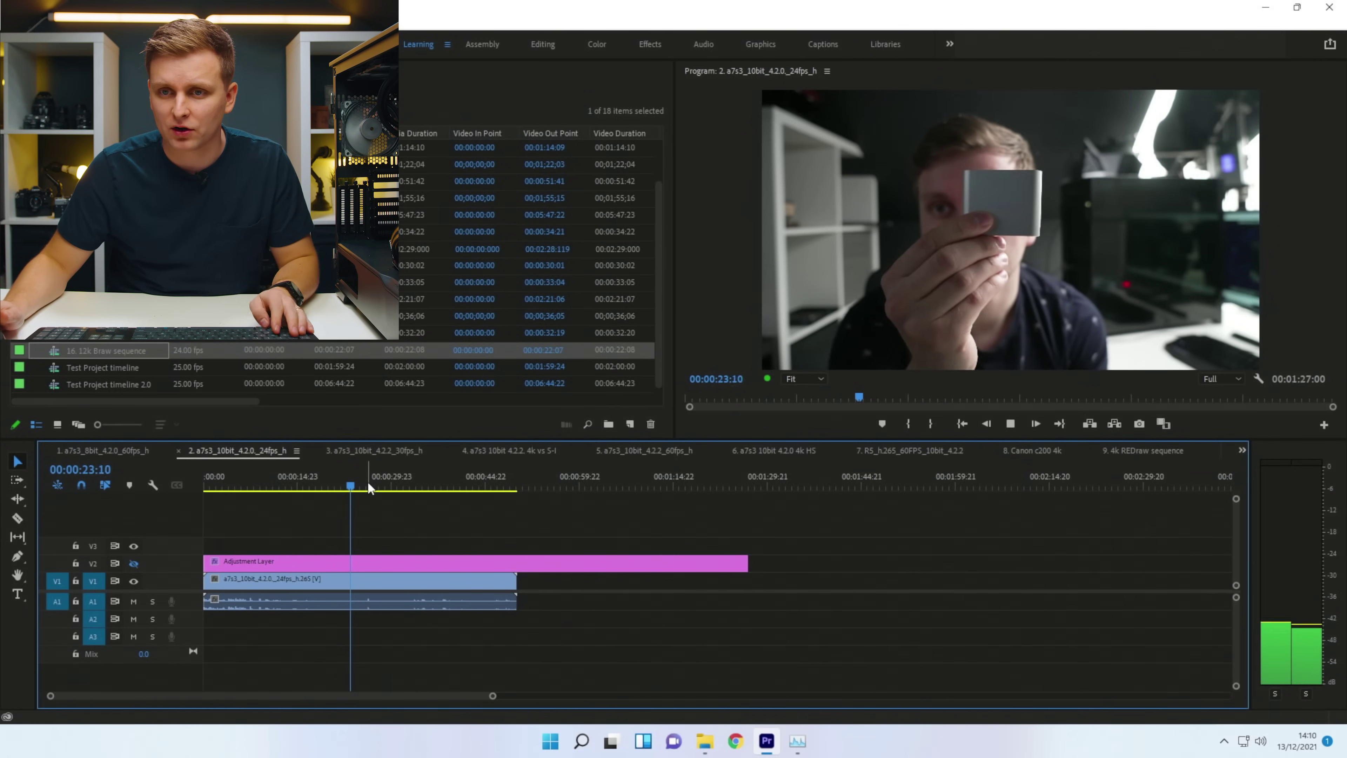
{"action": "key", "text": "alt+Tab"}
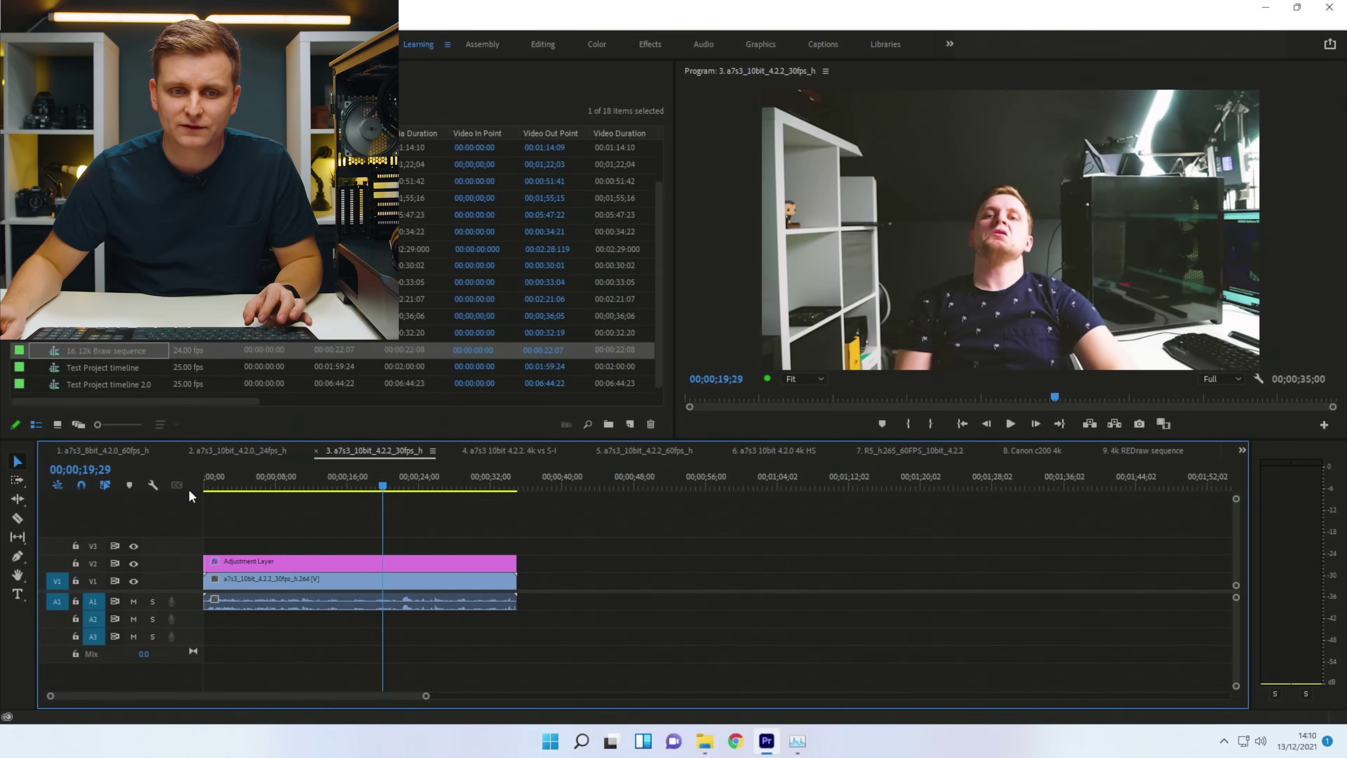
- Play the 10-bit 4:2:2 30fps sequence from the start while watching GPU load in Task Manager
{"action": "left_click_drag", "start_coordinate": [239, 476], "coordinate": [179, 512]}
{"action": "key", "text": "space"}
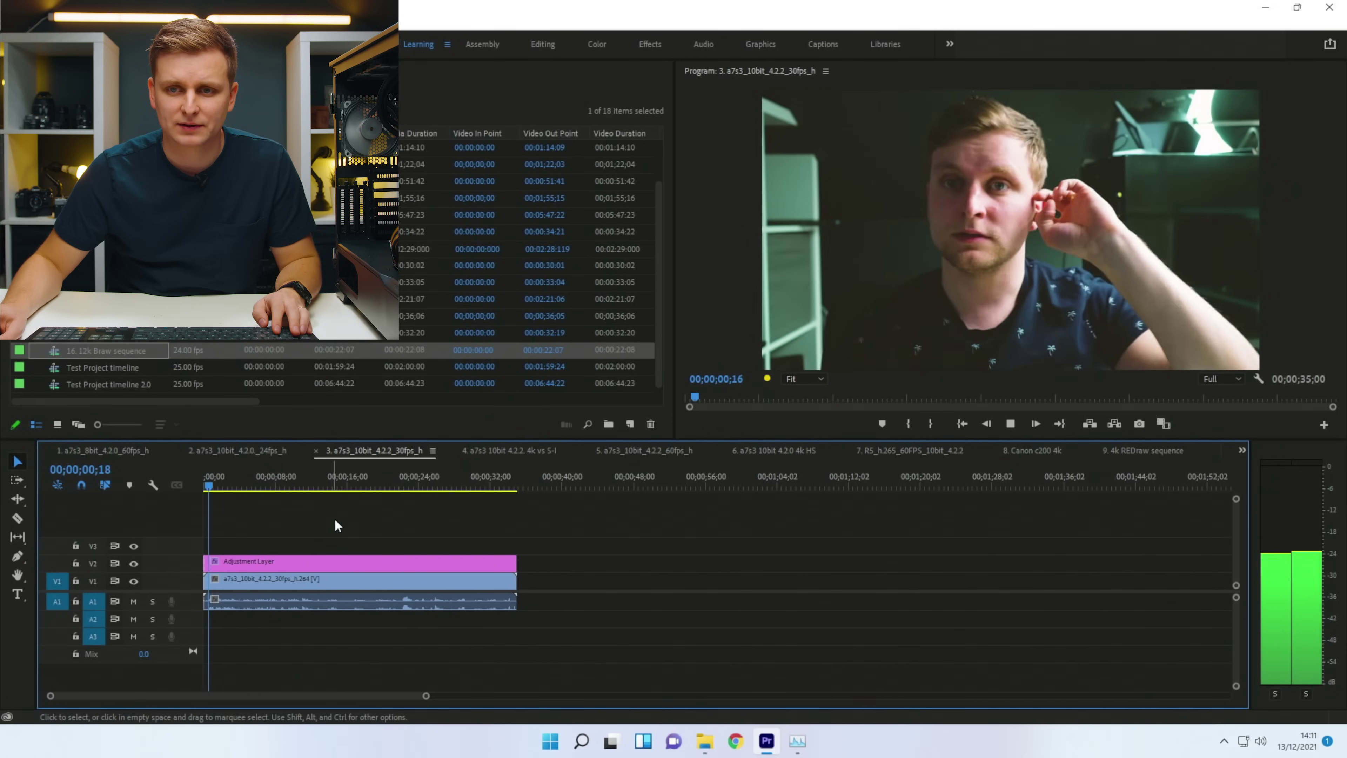
{"action": "key", "text": "alt+Tab"}
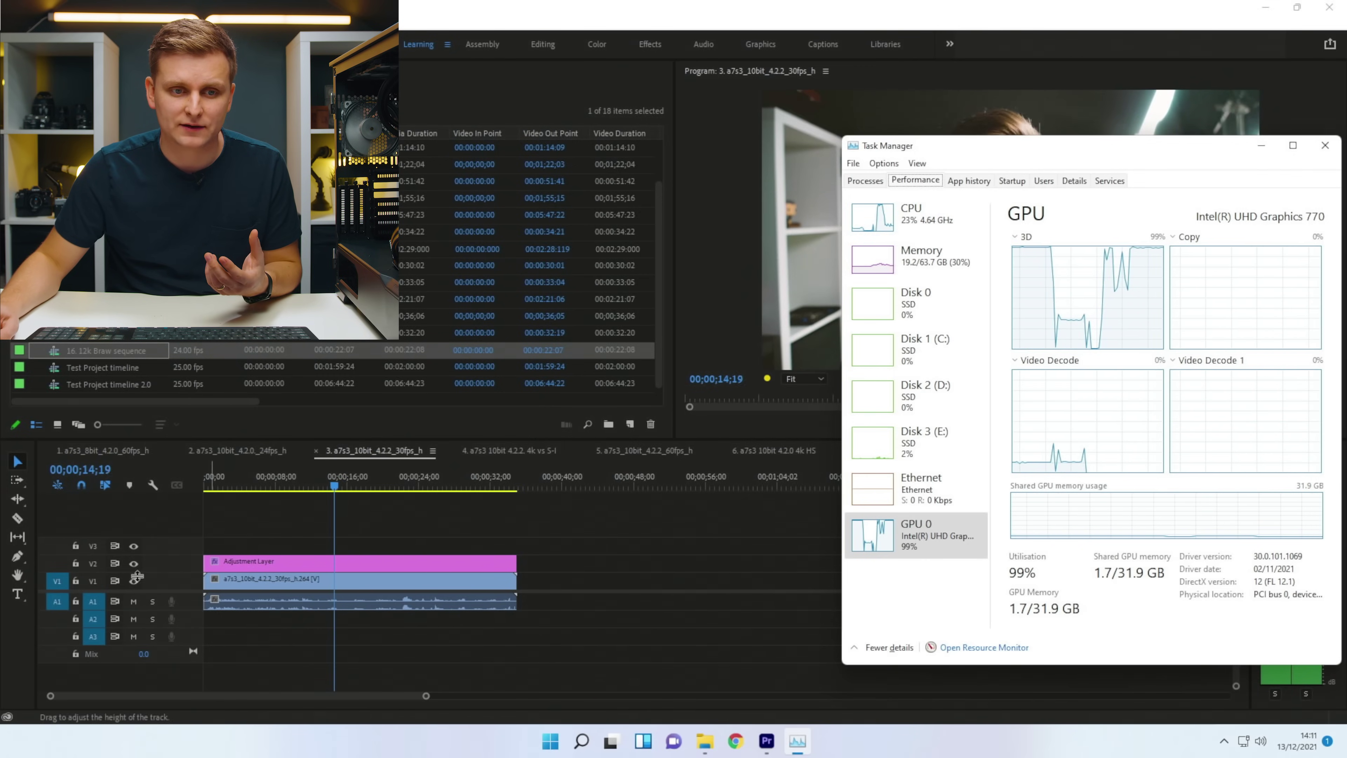
- Disable the V2 adjustment-layer track, recheck Task Manager, then open the 4:2:2 4K vs S-I sequence
{"action": "left_click", "coordinate": [133, 563]}
{"action": "key", "text": "alt+Tab"}
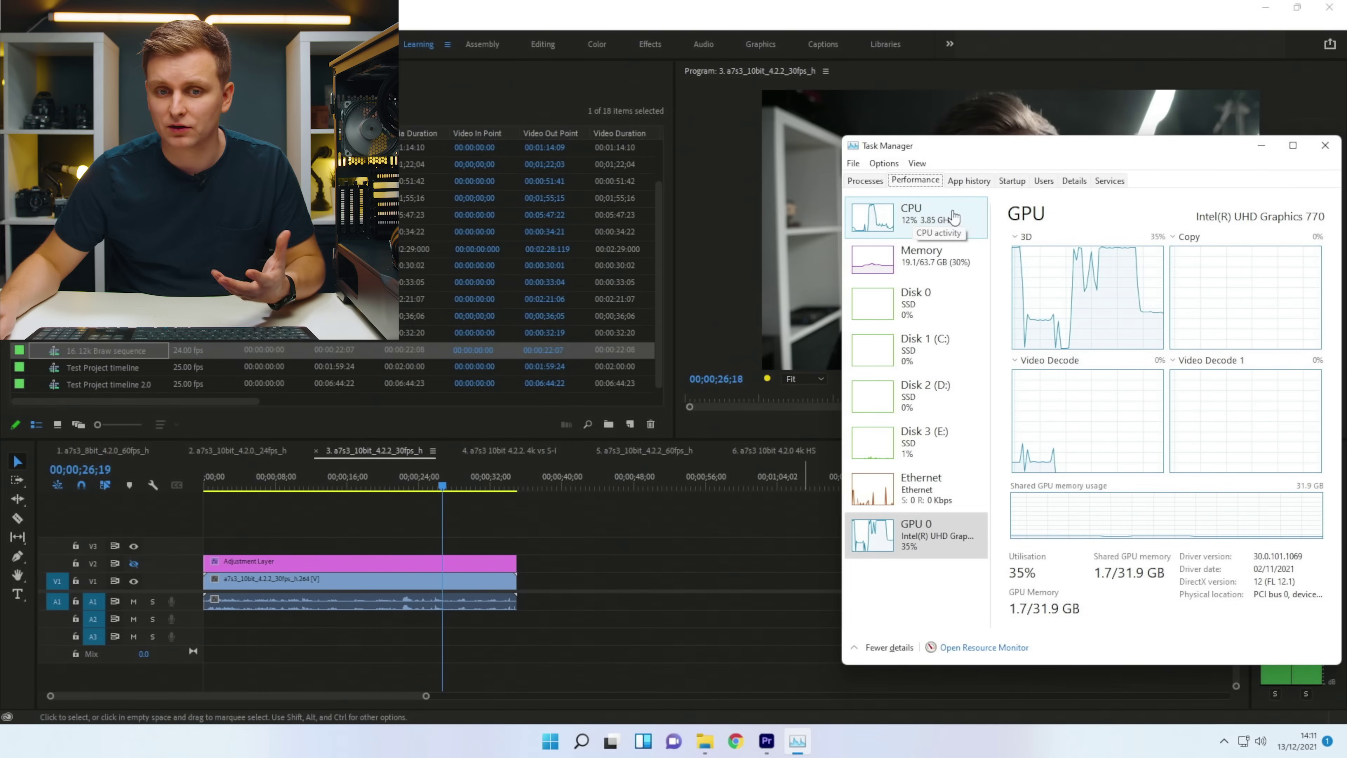
{"action": "left_click", "coordinate": [573, 557]}
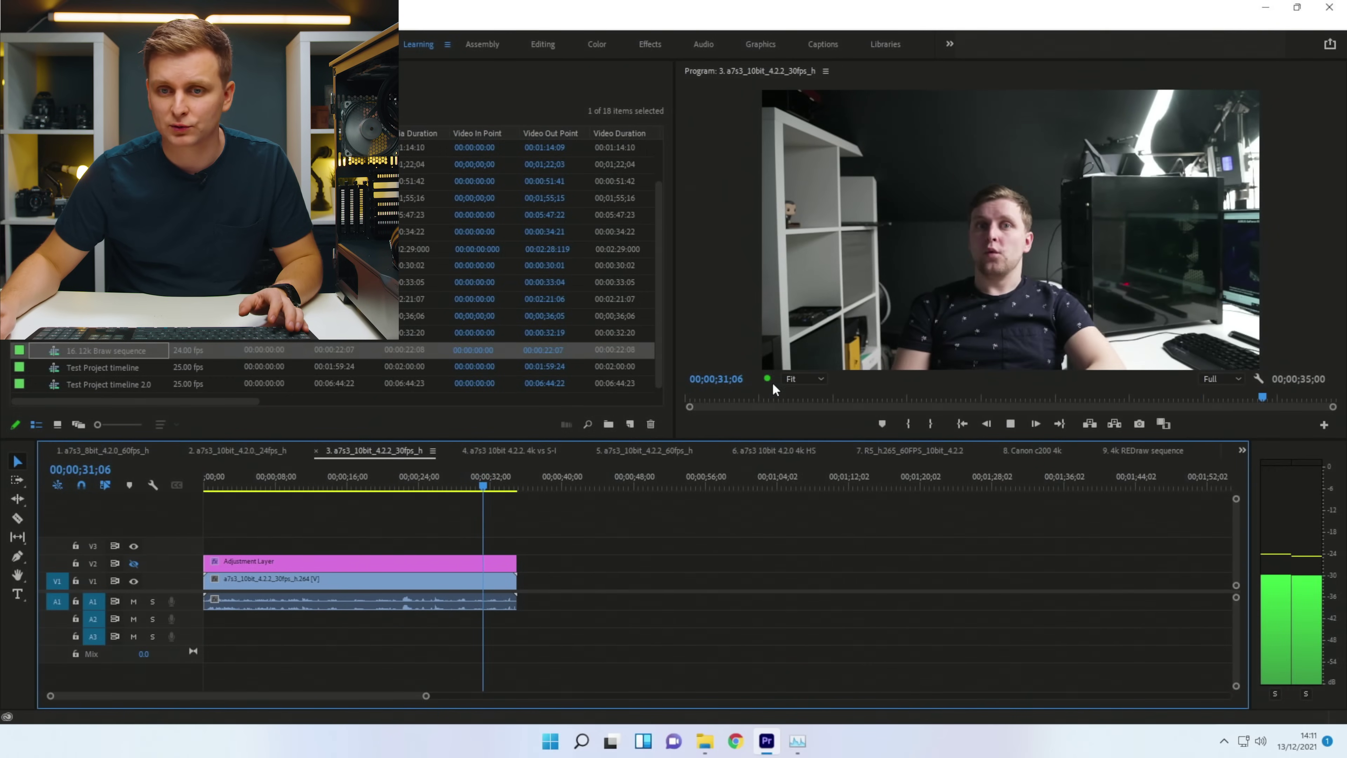
{"action": "left_click", "coordinate": [509, 450]}
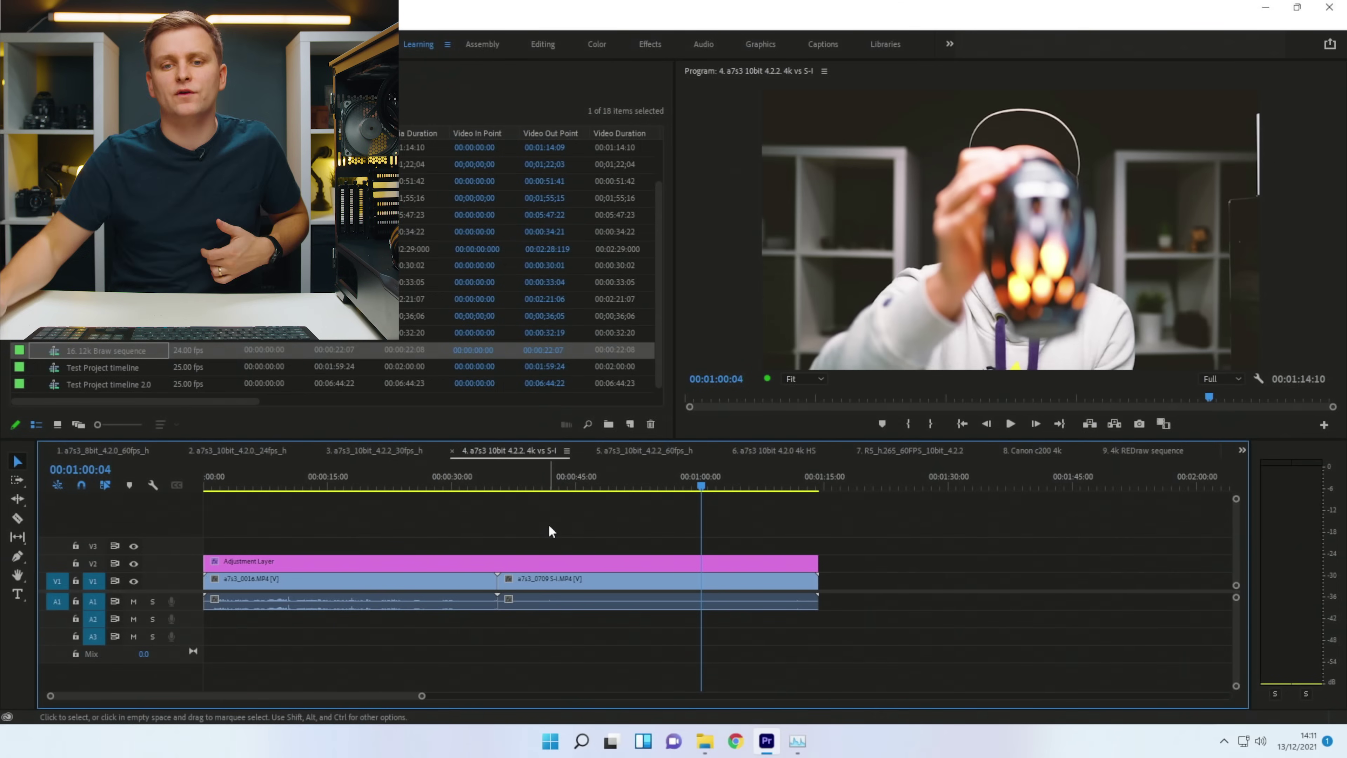
- Position sequence 4's playhead around 55 seconds and start playback
{"action": "left_click_drag", "start_coordinate": [530, 482], "coordinate": [430, 502]}
{"action": "left_click", "coordinate": [120, 564]}
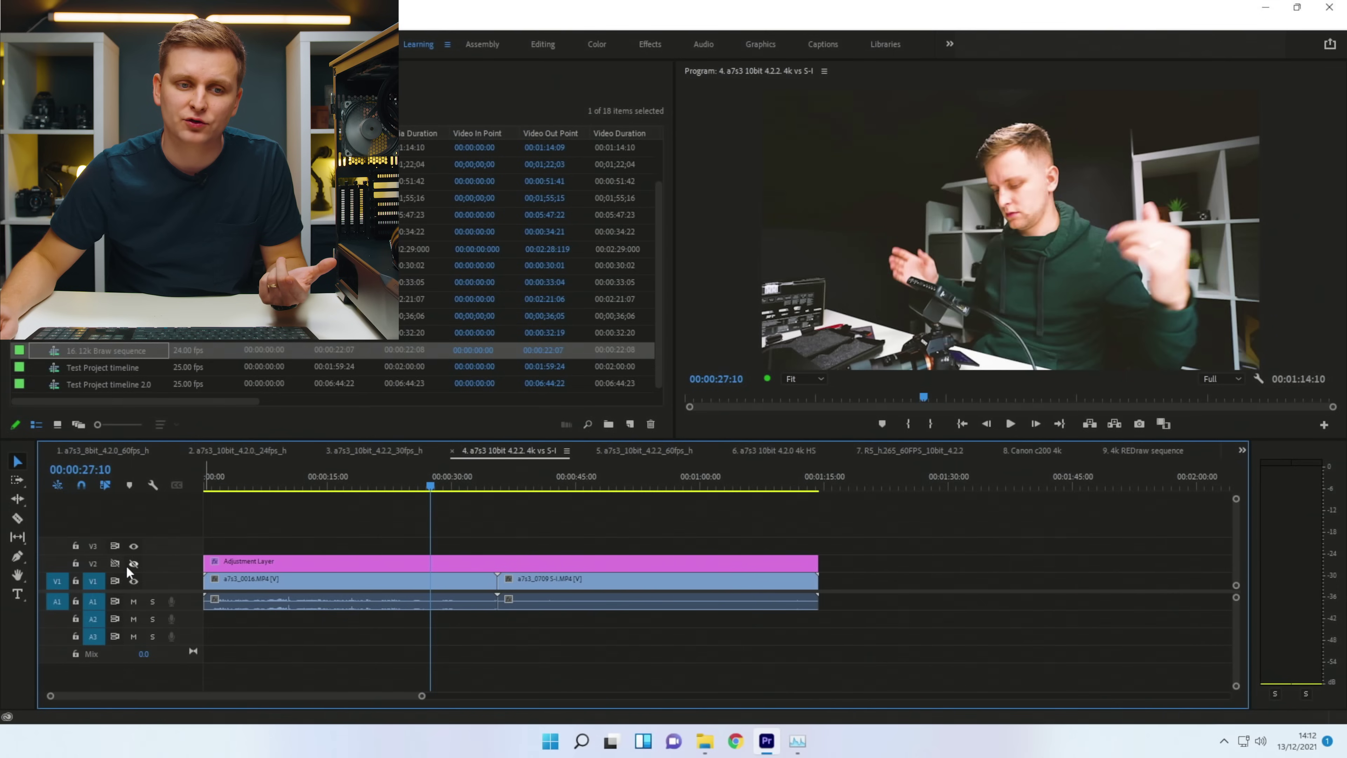
{"action": "left_click", "coordinate": [115, 563]}
{"action": "left_click_drag", "start_coordinate": [598, 474], "coordinate": [370, 501]}
{"action": "key", "text": "space"}
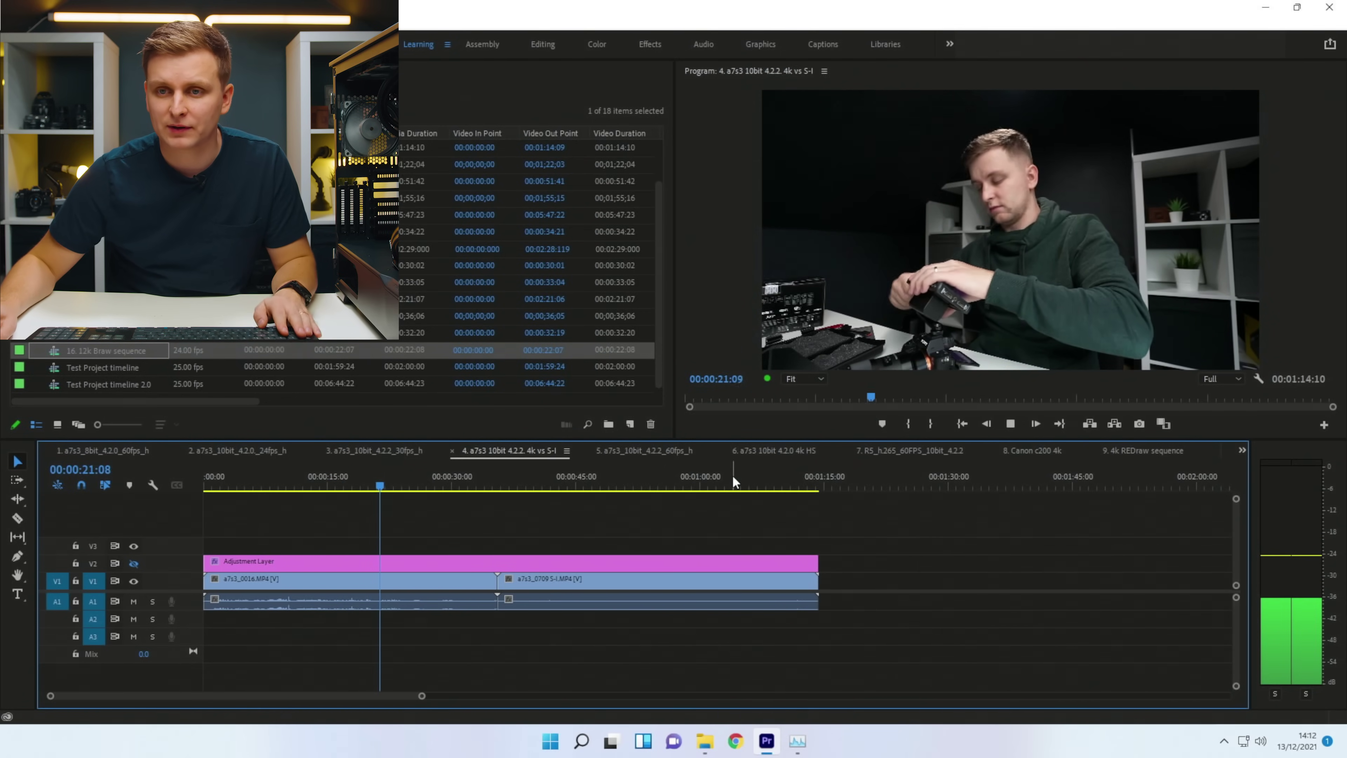
- Inspect CPU and GPU usage details in Task Manager during playback
{"action": "key", "text": "alt+Tab"}
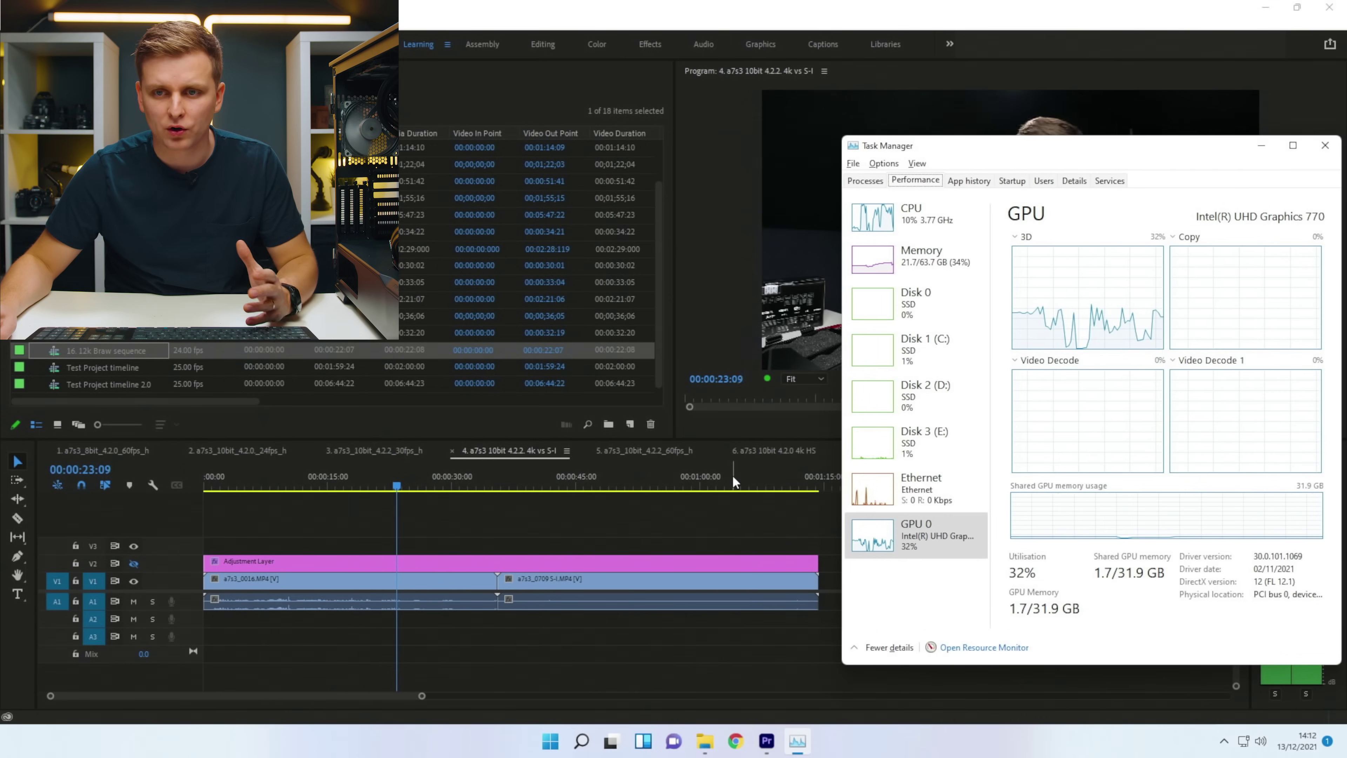
{"action": "left_click", "coordinate": [958, 228]}
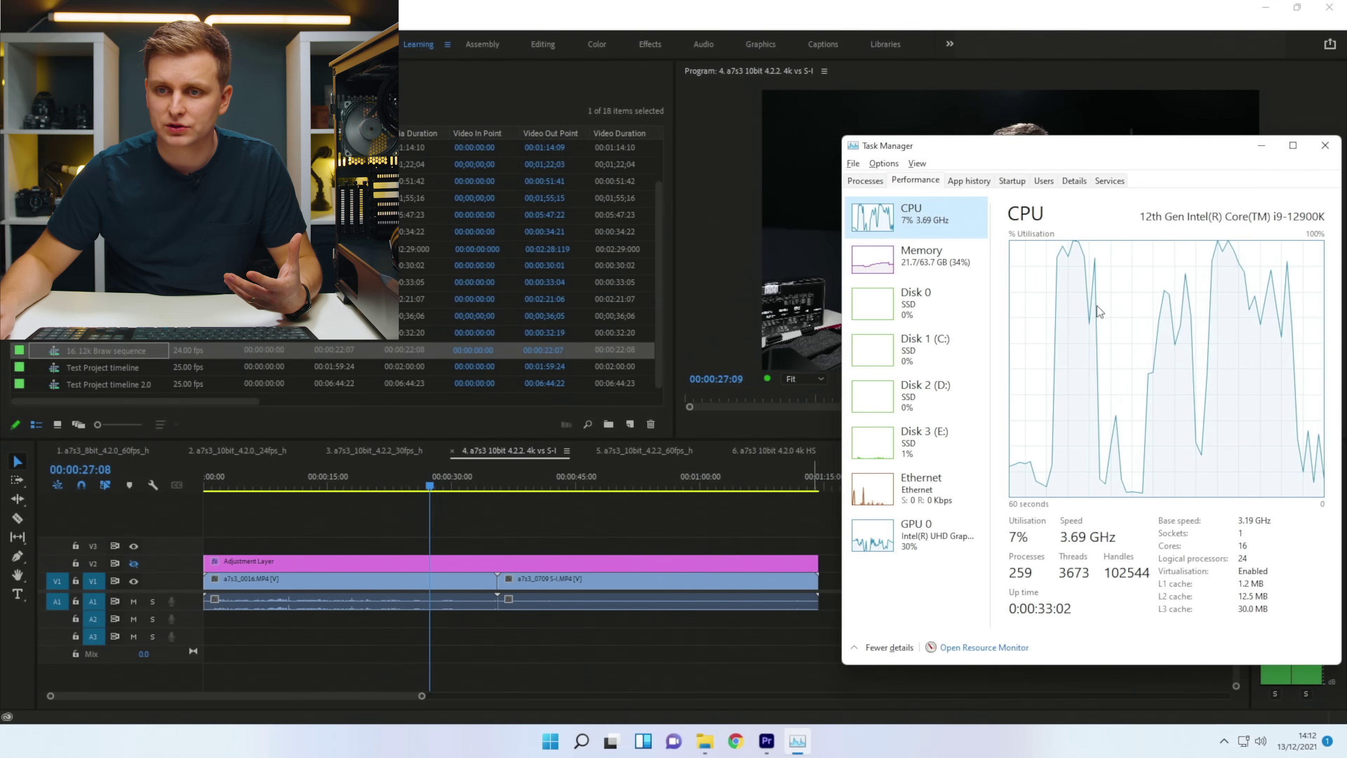
{"action": "right_click", "coordinate": [1097, 305]}
{"action": "left_click", "coordinate": [955, 233]}
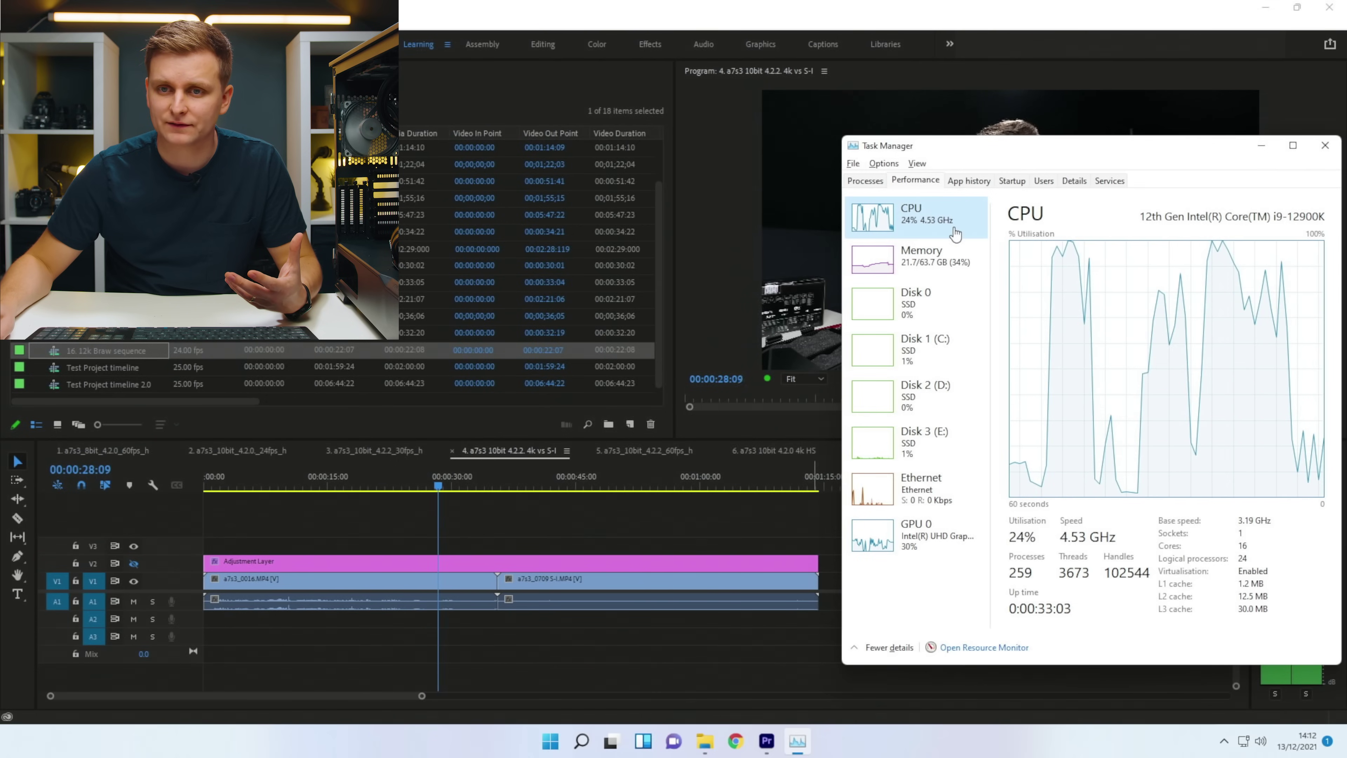
{"action": "left_click", "coordinate": [925, 532]}
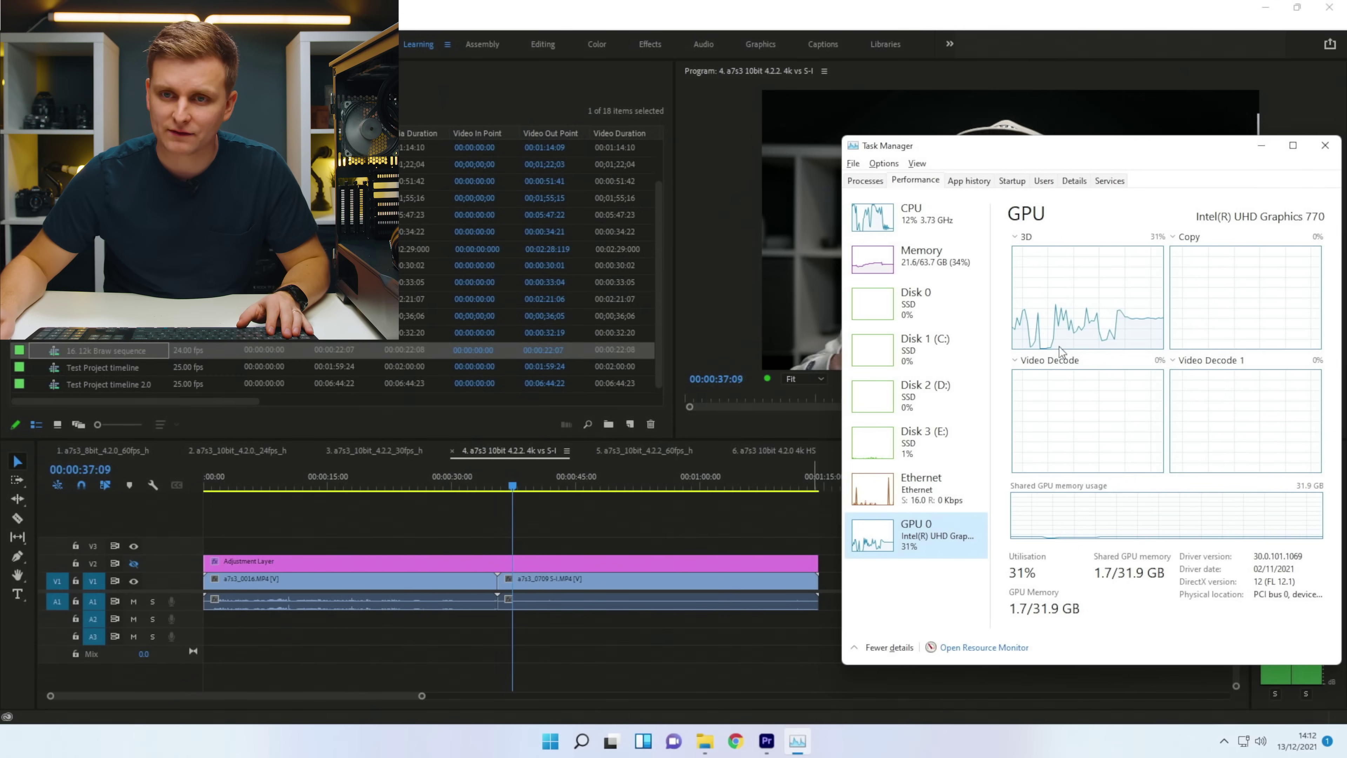
- Re-enable the V2 adjustment layer, resume playback, and check the 23 dropped frames
{"action": "left_click", "coordinate": [600, 552]}
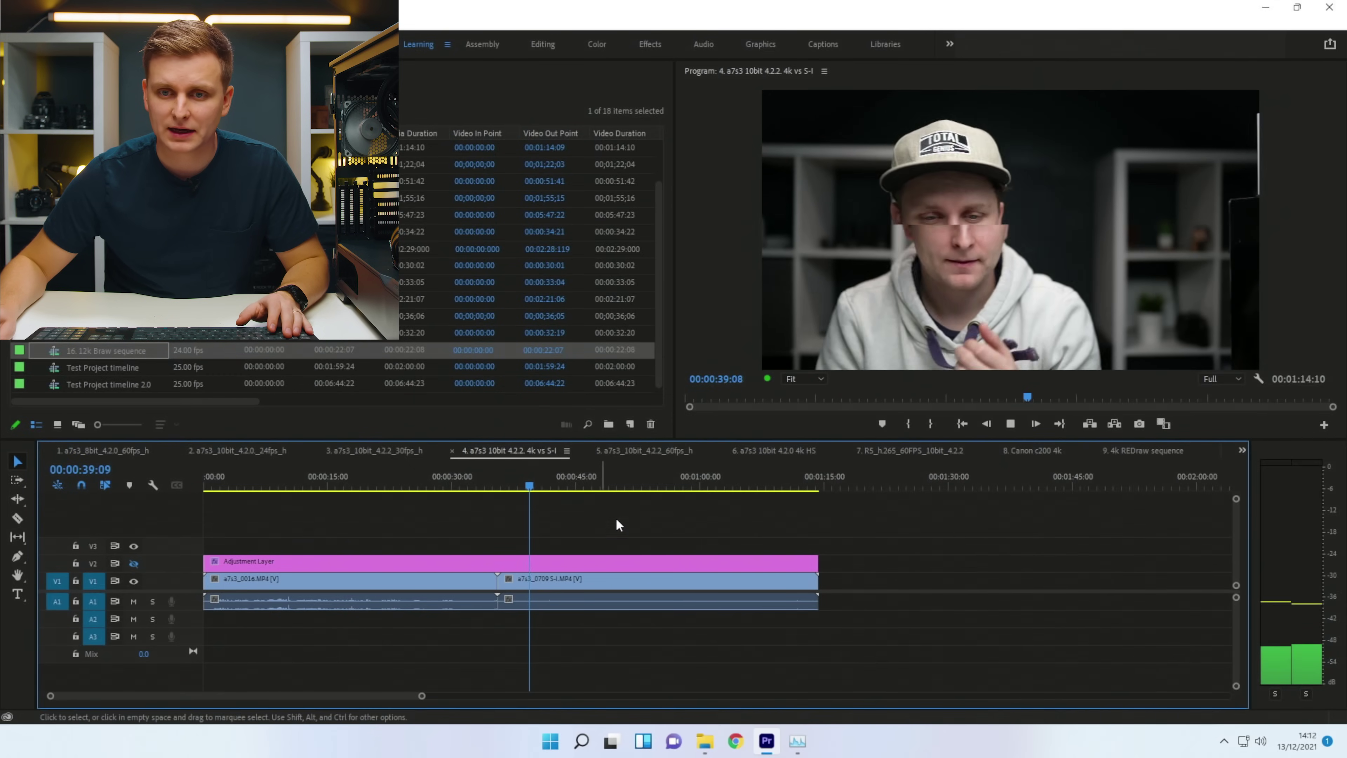
{"action": "left_click", "coordinate": [133, 561]}
{"action": "key", "text": "space"}
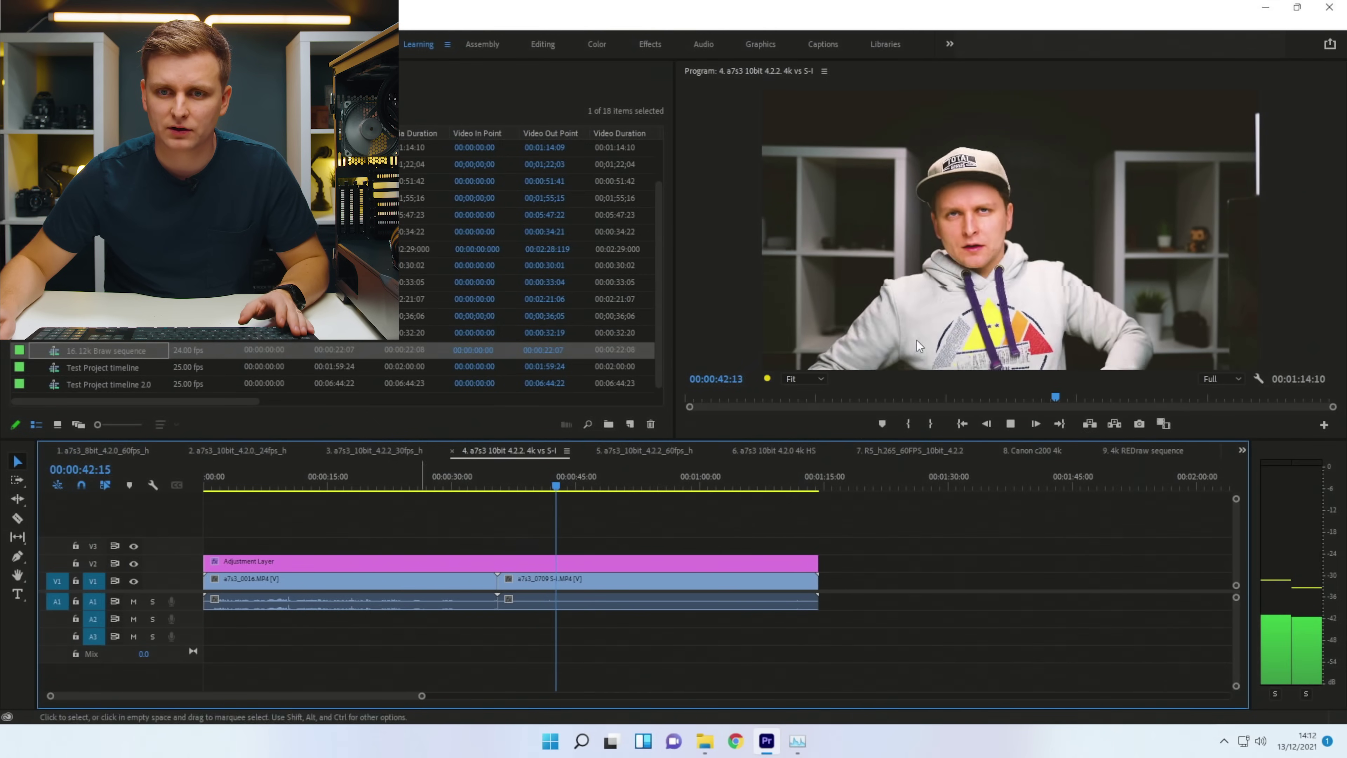
{"action": "mouse_move", "coordinate": [770, 377]}
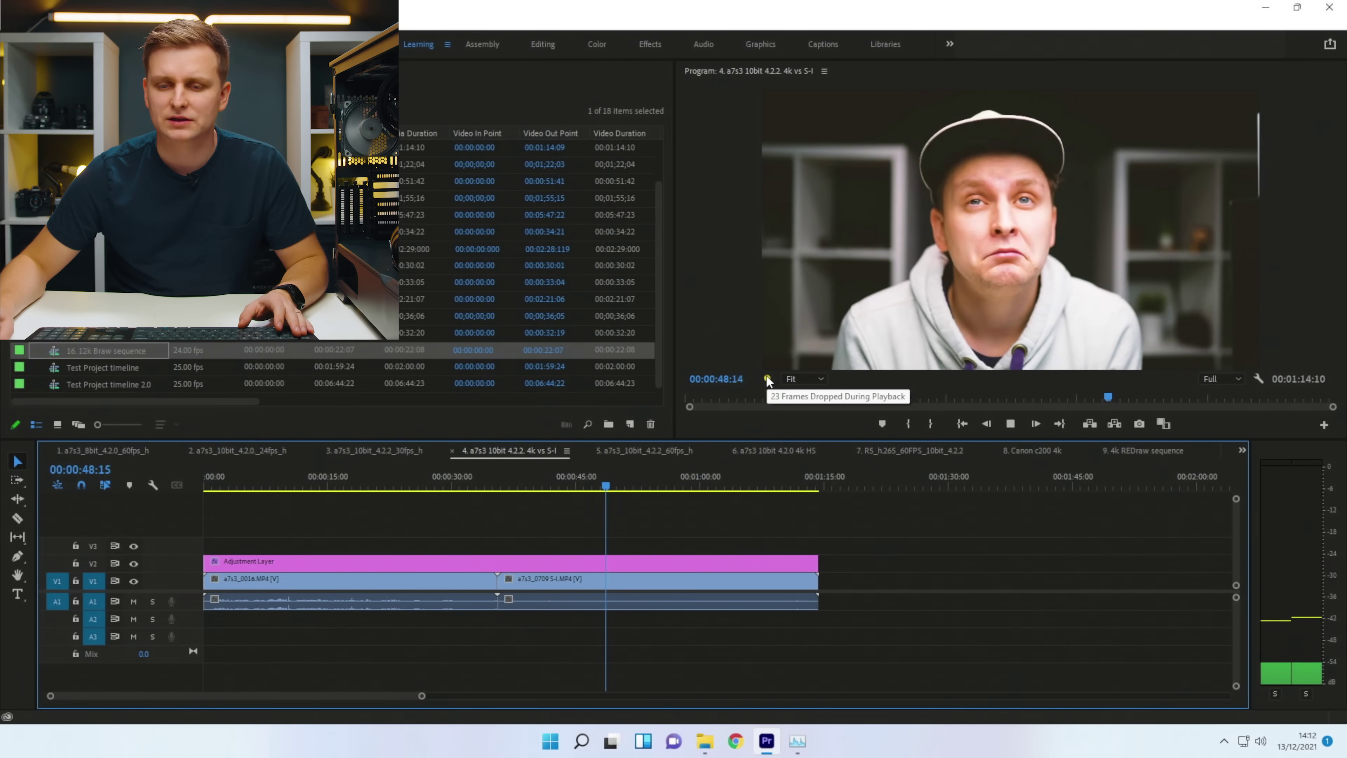
- Switch to sequence 5 (10-bit 4:2:2 60fps), hide the V2 adjustment layer, and rewind to about 7 seconds
{"action": "left_click", "coordinate": [626, 451]}
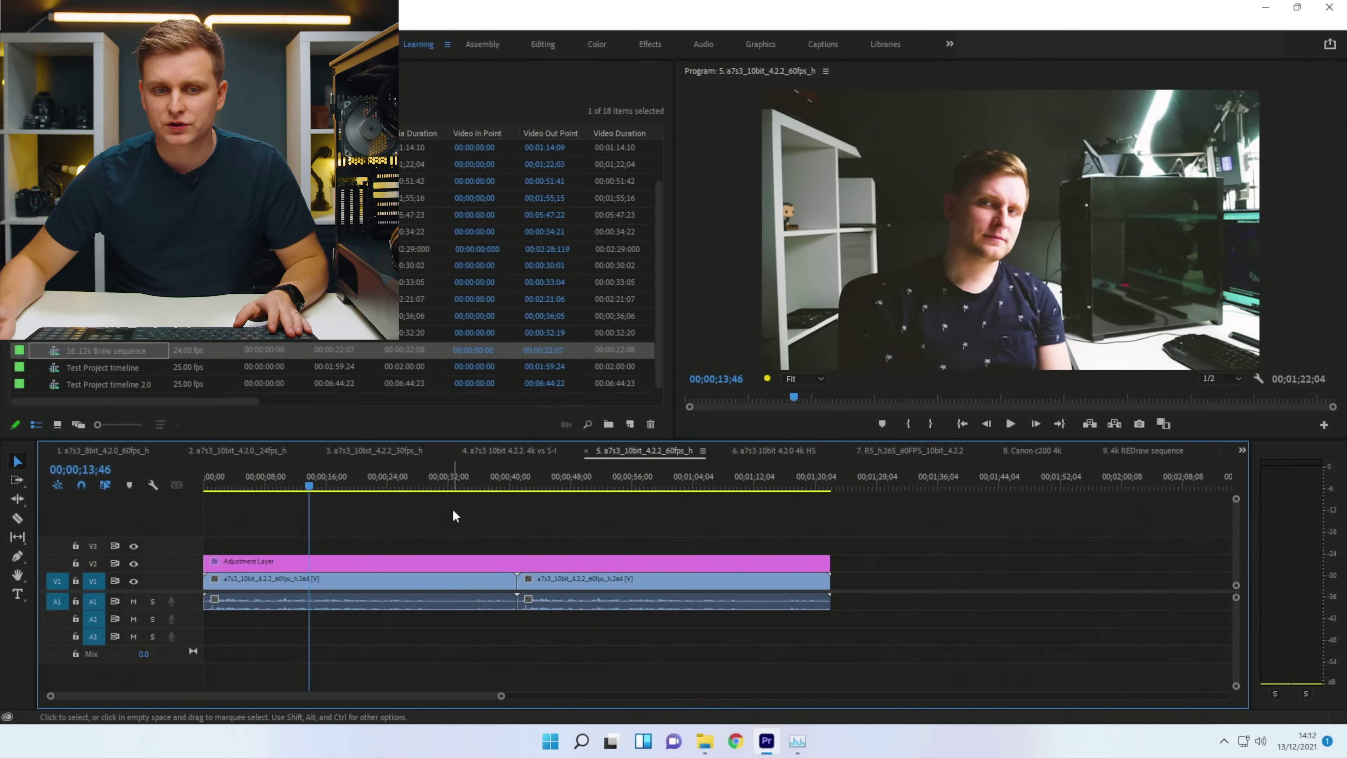
{"action": "left_click", "coordinate": [141, 564]}
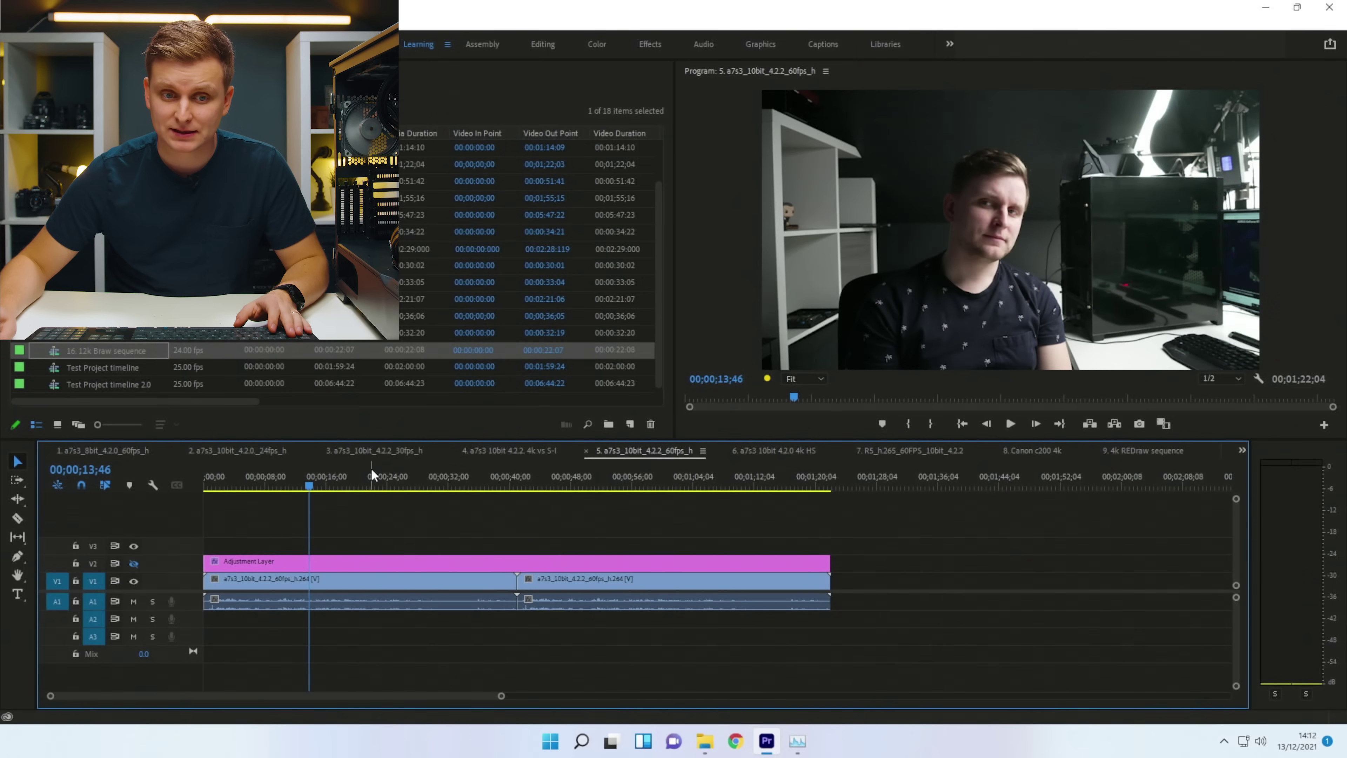
{"action": "left_click_drag", "start_coordinate": [356, 475], "coordinate": [325, 530]}
- Check GPU load in Task Manager, then stop playback and move to about 48 seconds
{"action": "key", "text": "alt+Tab"}
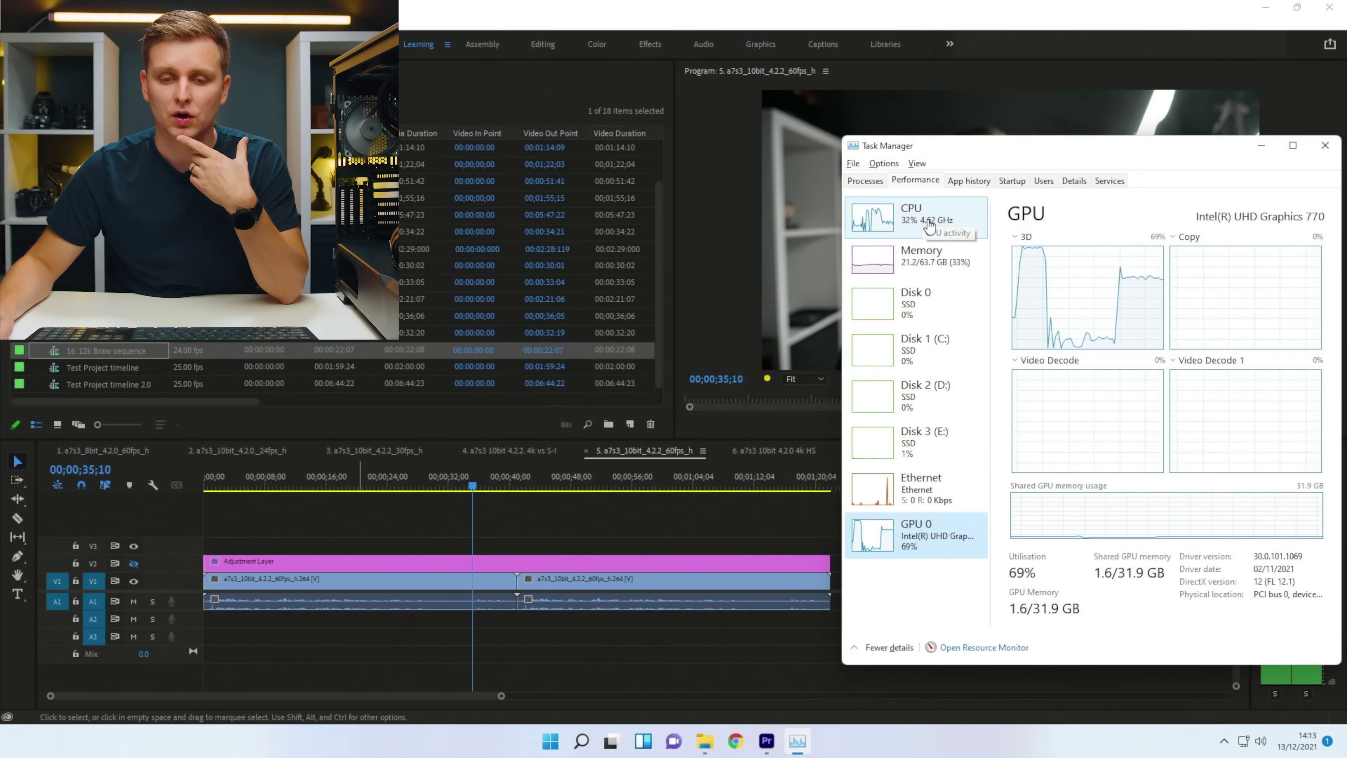
{"action": "left_click", "coordinate": [610, 518]}
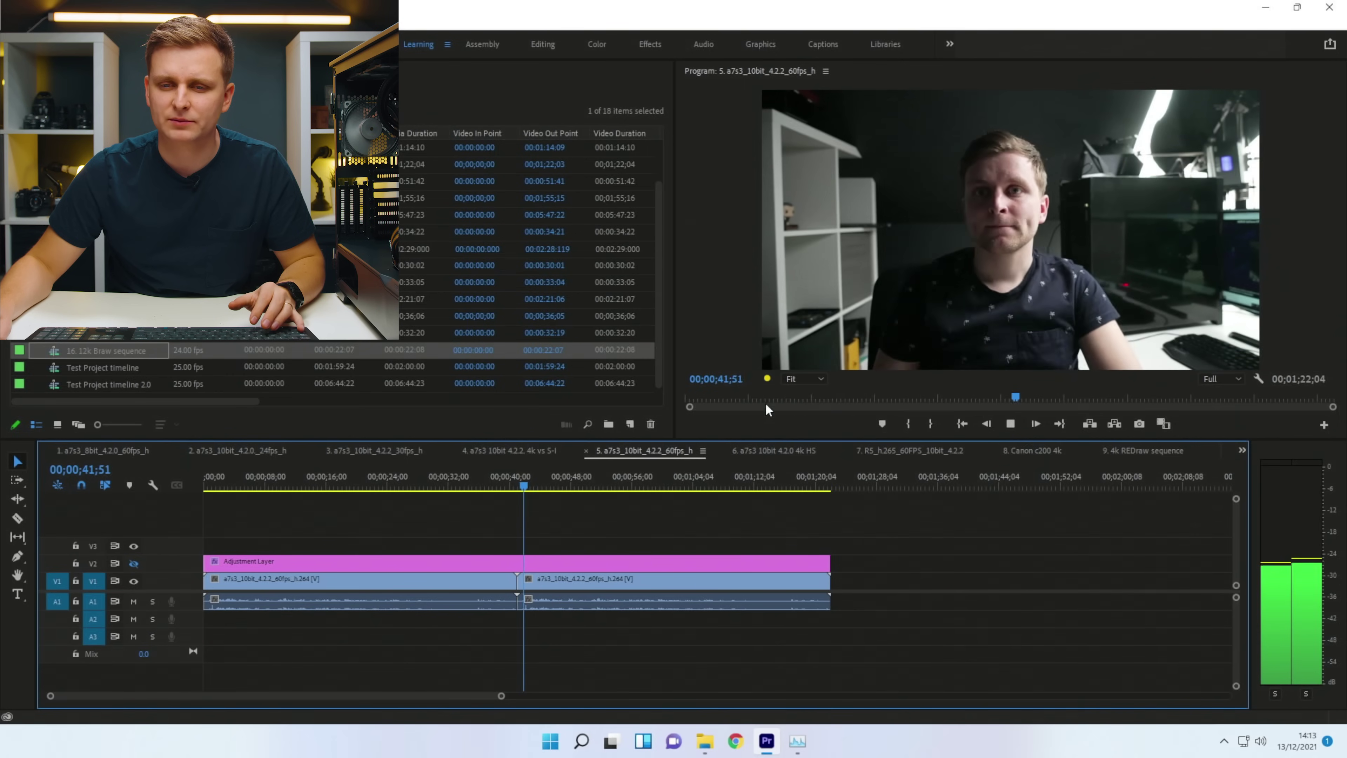
{"action": "left_click", "coordinate": [348, 487]}
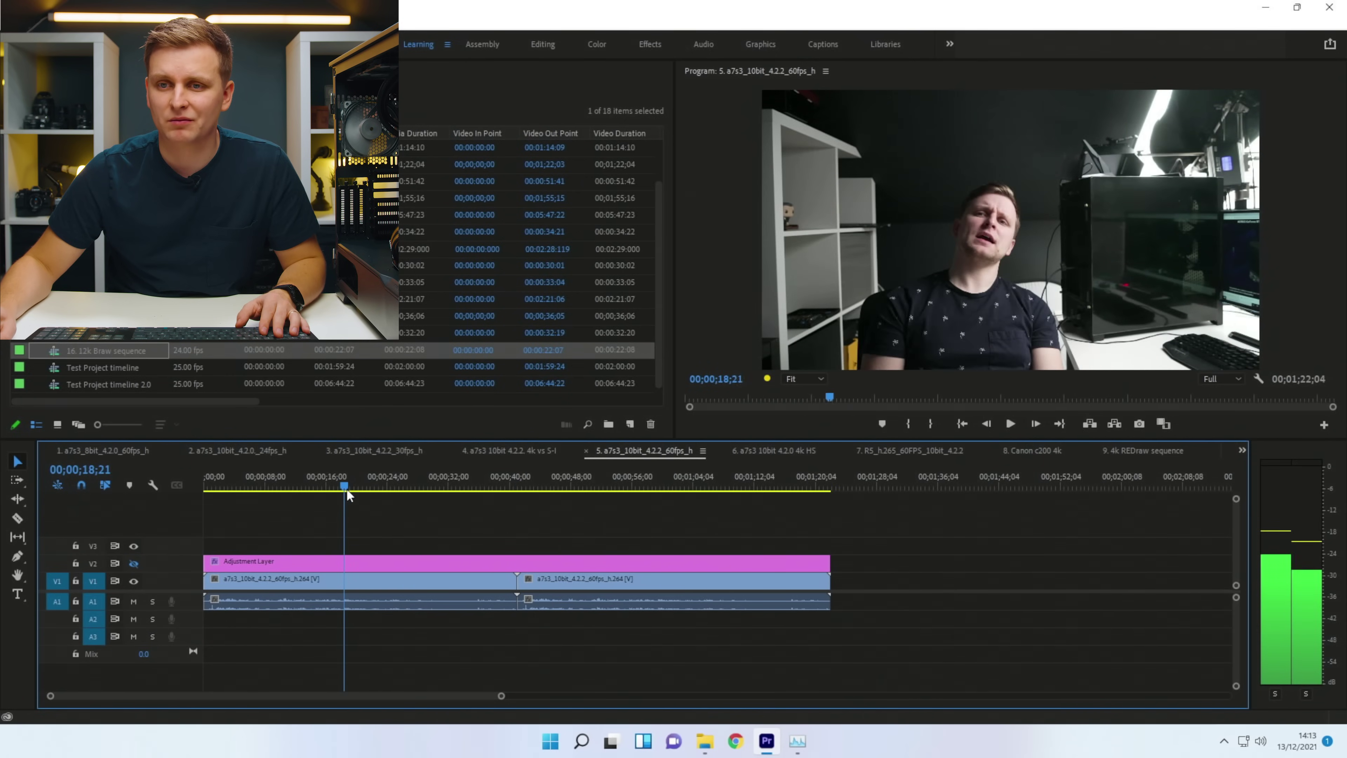
{"action": "key", "text": "space"}
{"action": "left_click_drag", "start_coordinate": [366, 490], "coordinate": [570, 488]}
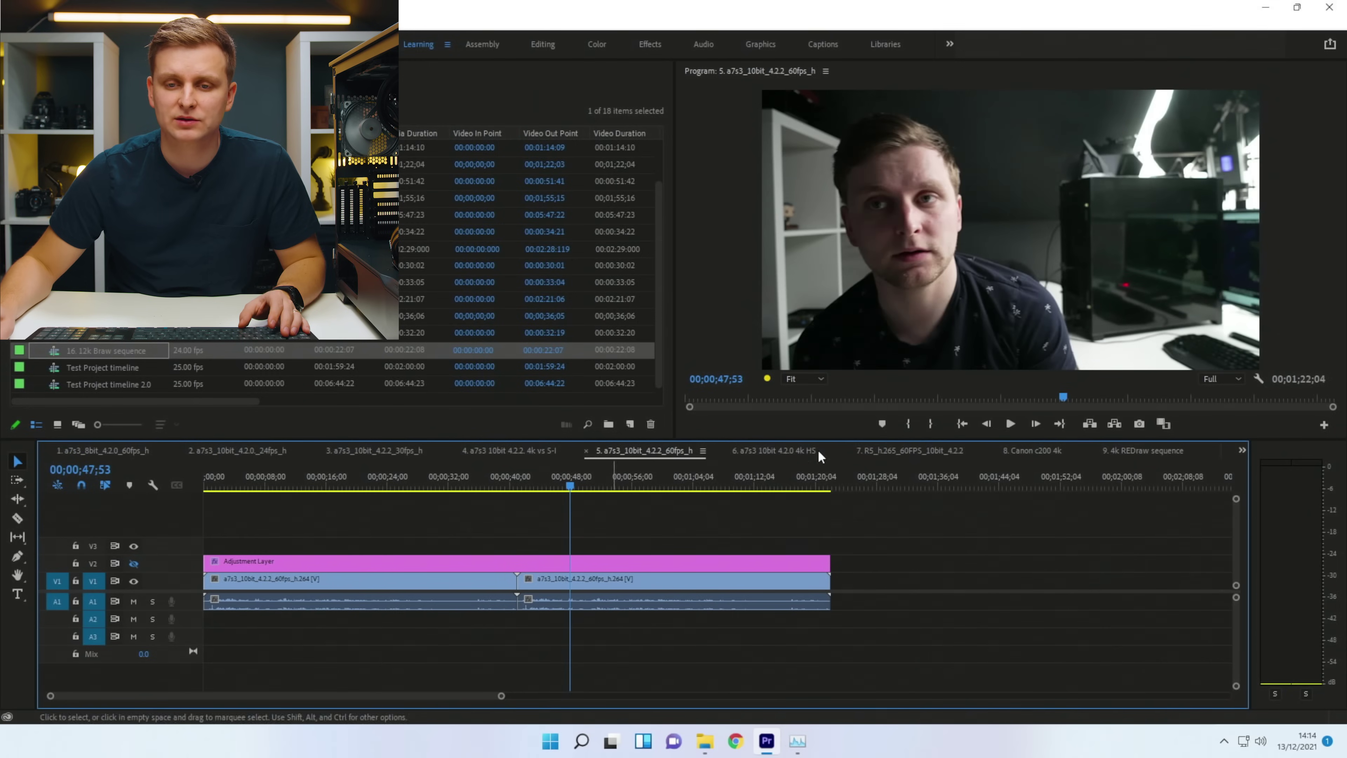
- Open sequence 6 (4:2:0 4K HS), close the clip properties window, and scrub to about 30 seconds
{"action": "left_click", "coordinate": [777, 448]}
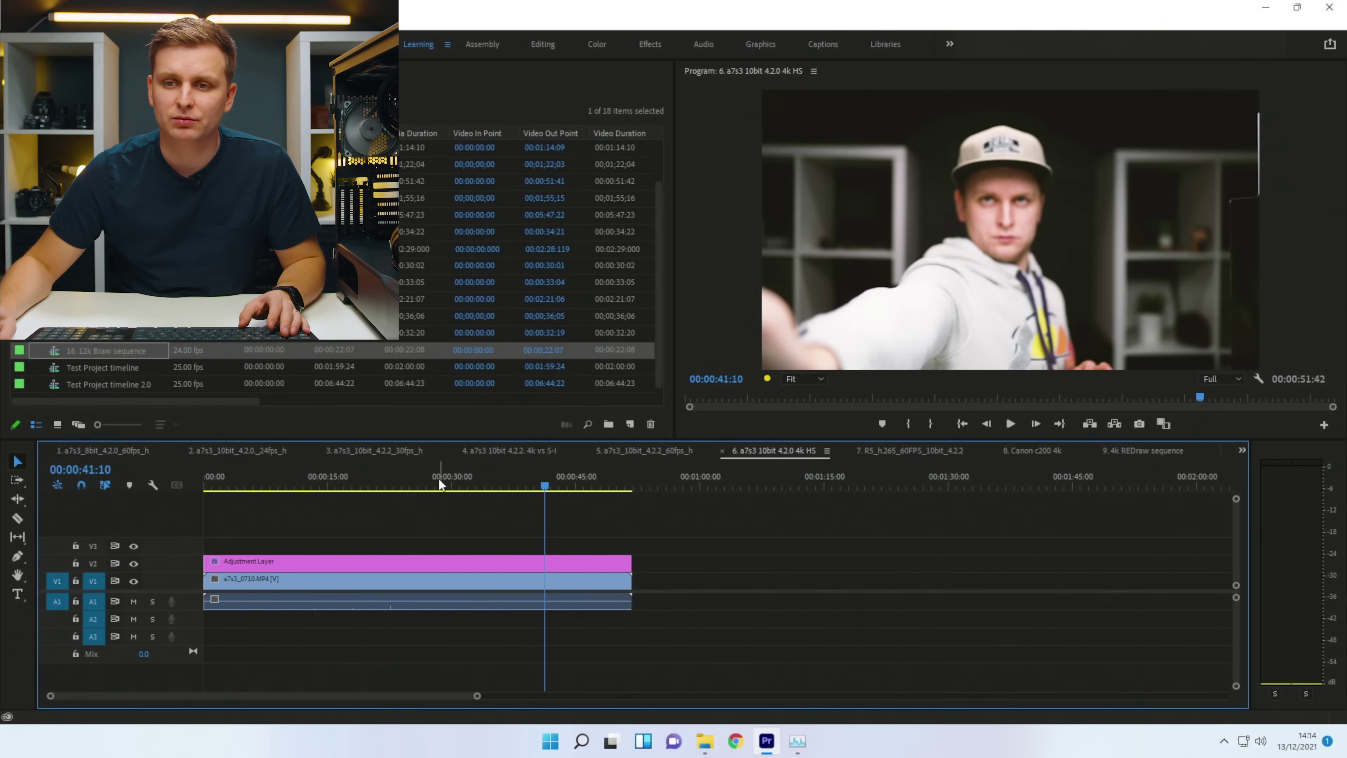
{"action": "left_click", "coordinate": [424, 479]}
{"action": "left_click_drag", "start_coordinate": [423, 479], "coordinate": [341, 481]}
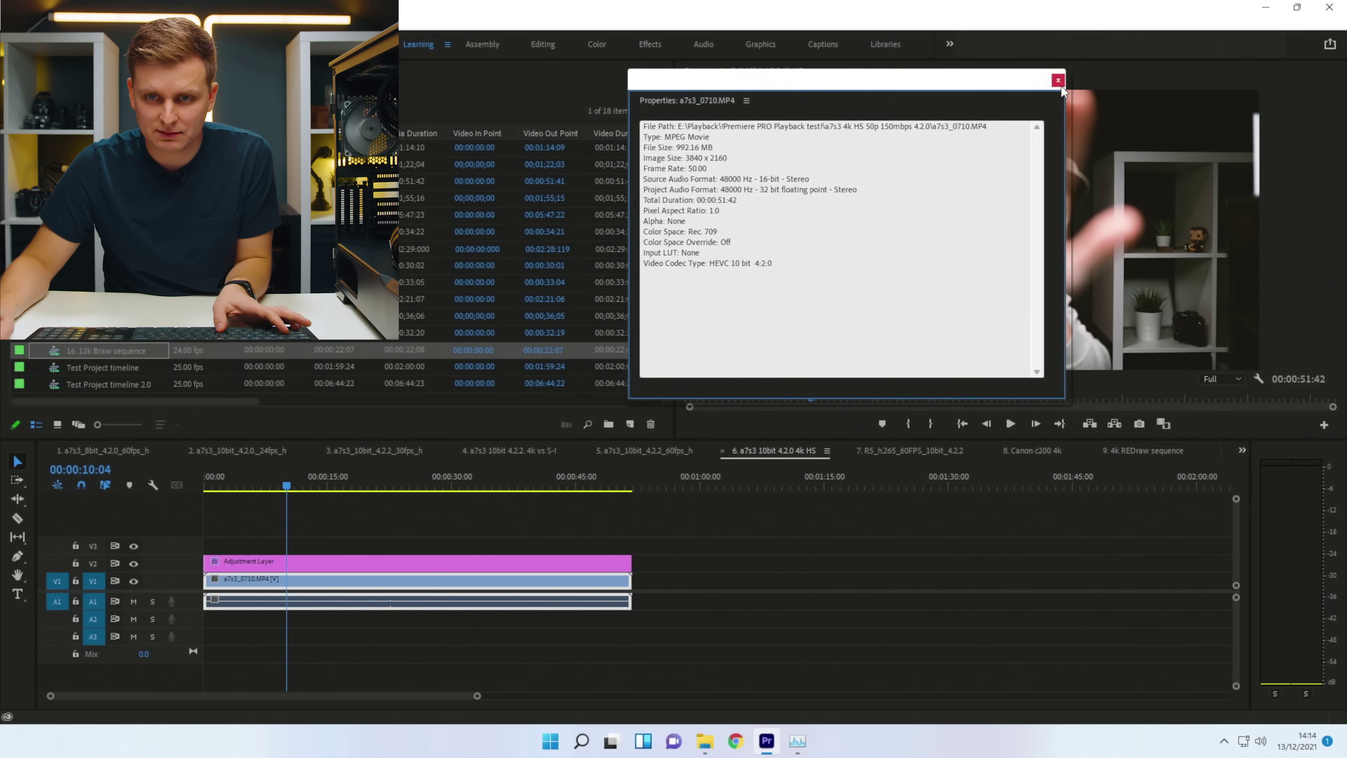
{"action": "left_click", "coordinate": [1058, 80]}
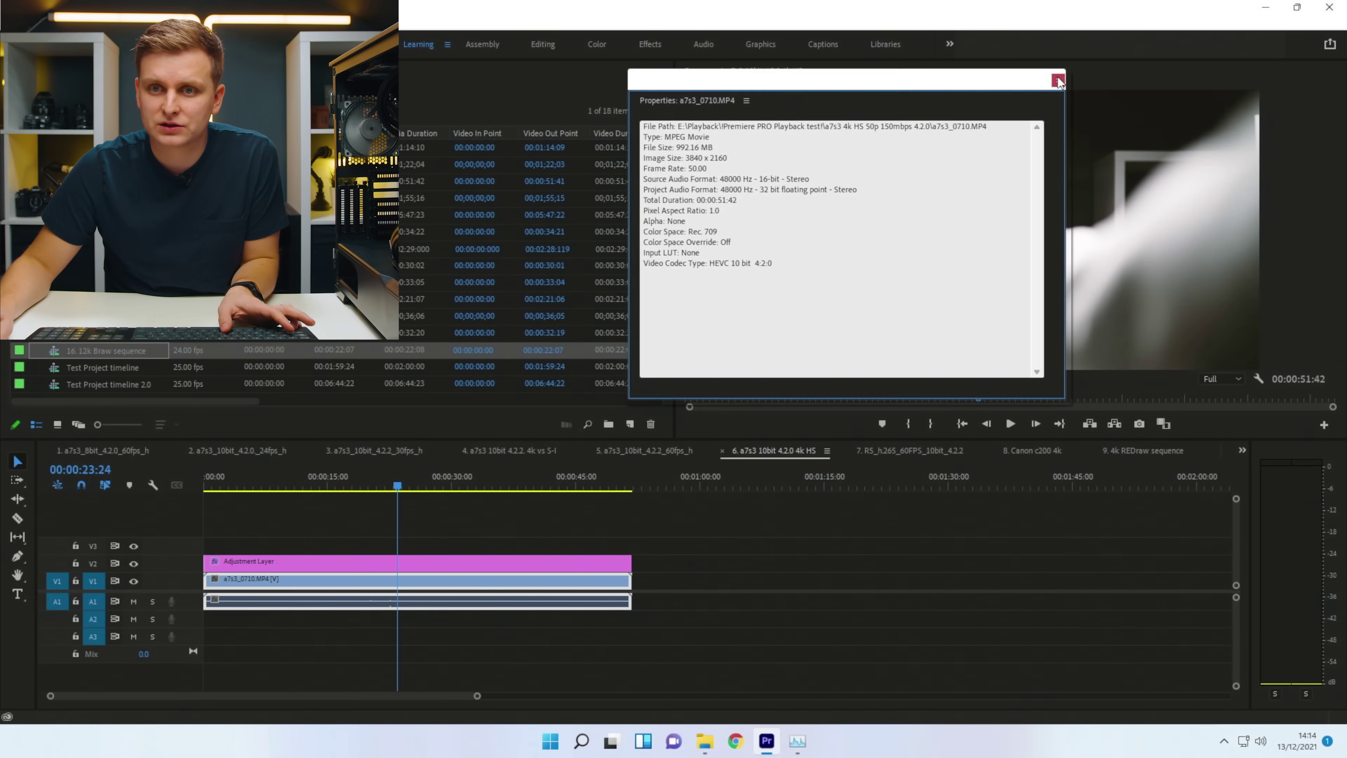
{"action": "left_click", "coordinate": [1057, 81]}
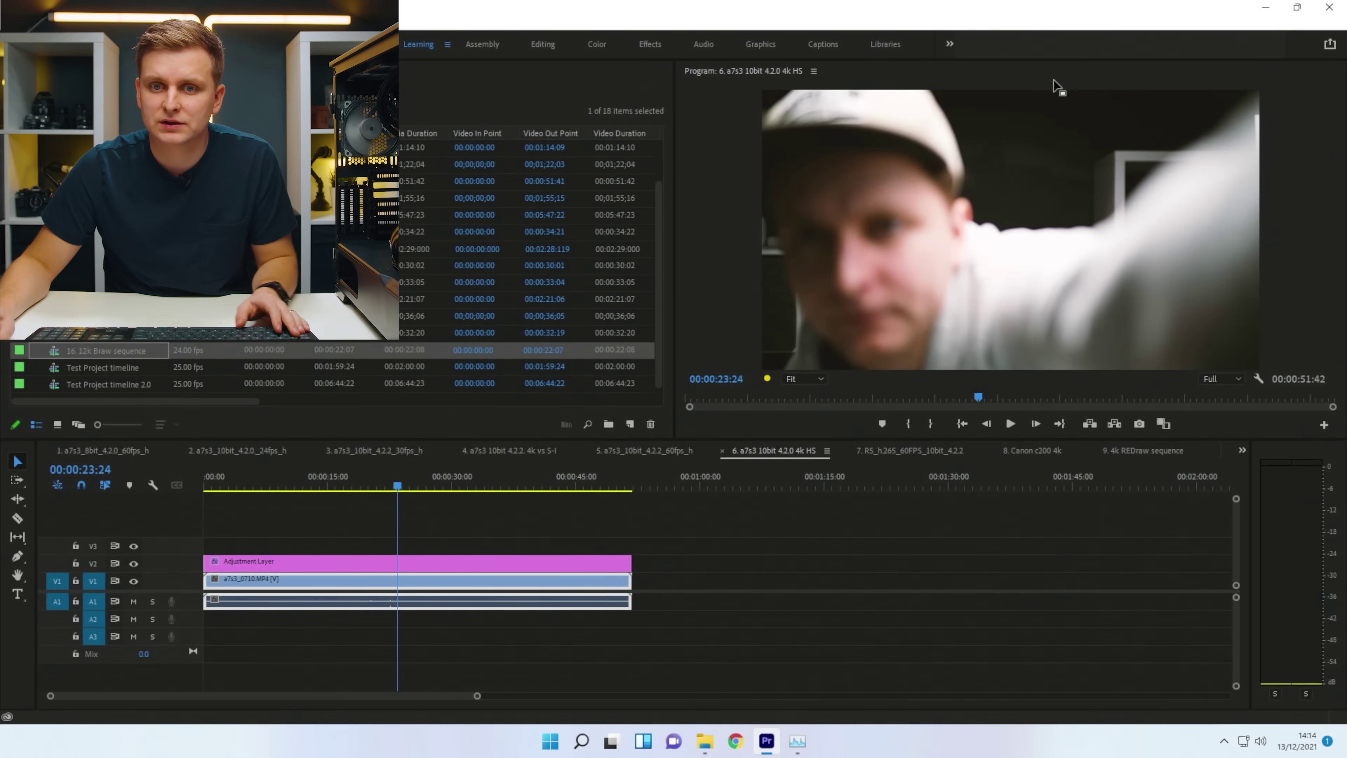
{"action": "left_click_drag", "start_coordinate": [399, 477], "coordinate": [347, 493]}
- Glance at Task Manager, then position the playhead around 35 seconds
{"action": "key", "text": "alt+Tab"}
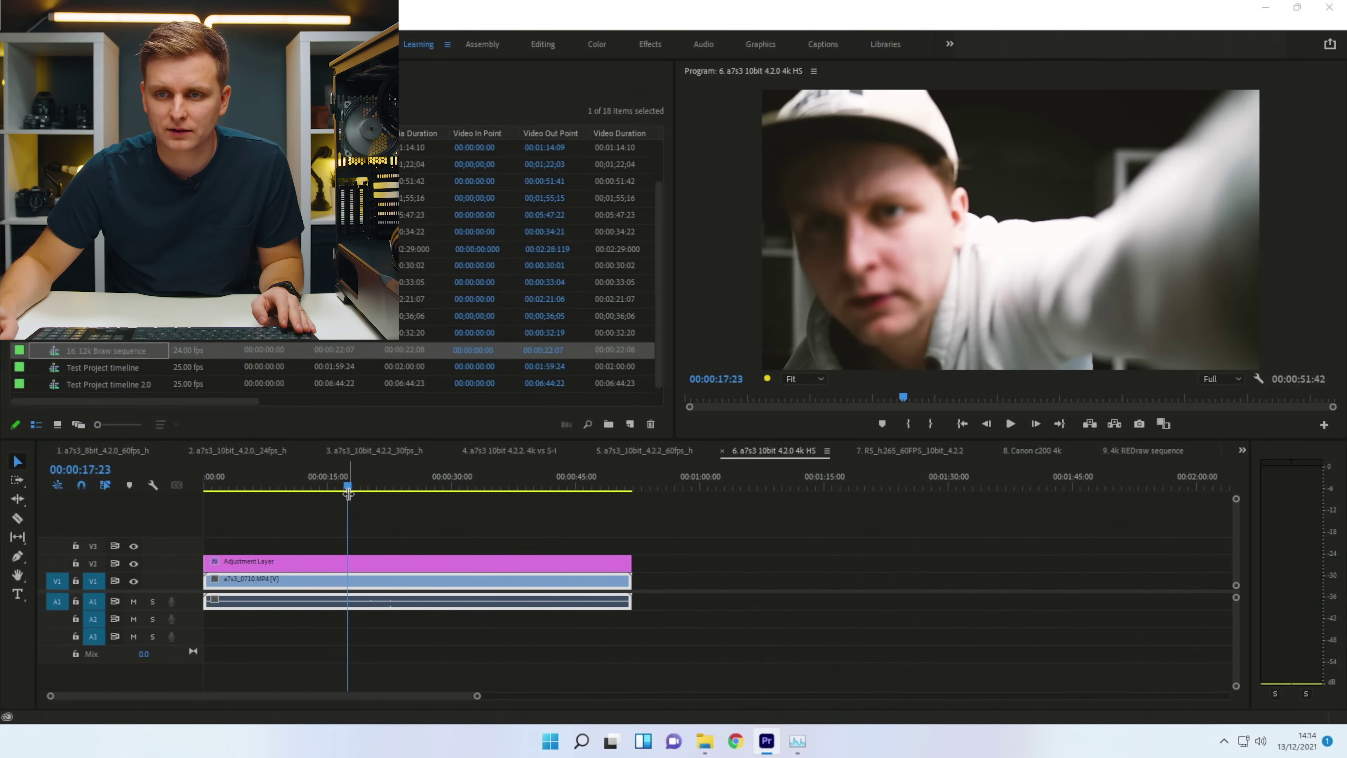
{"action": "key", "text": "alt+Tab"}
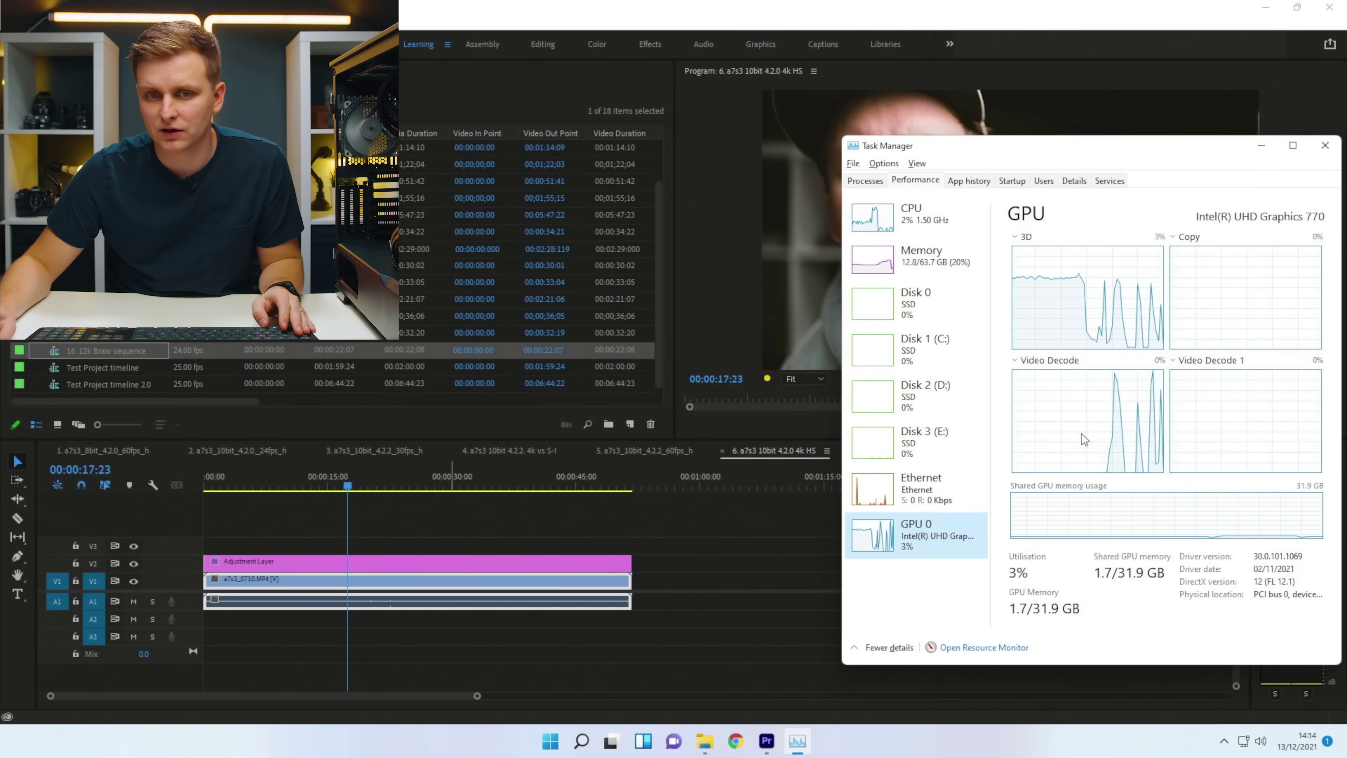
{"action": "left_click", "coordinate": [433, 483]}
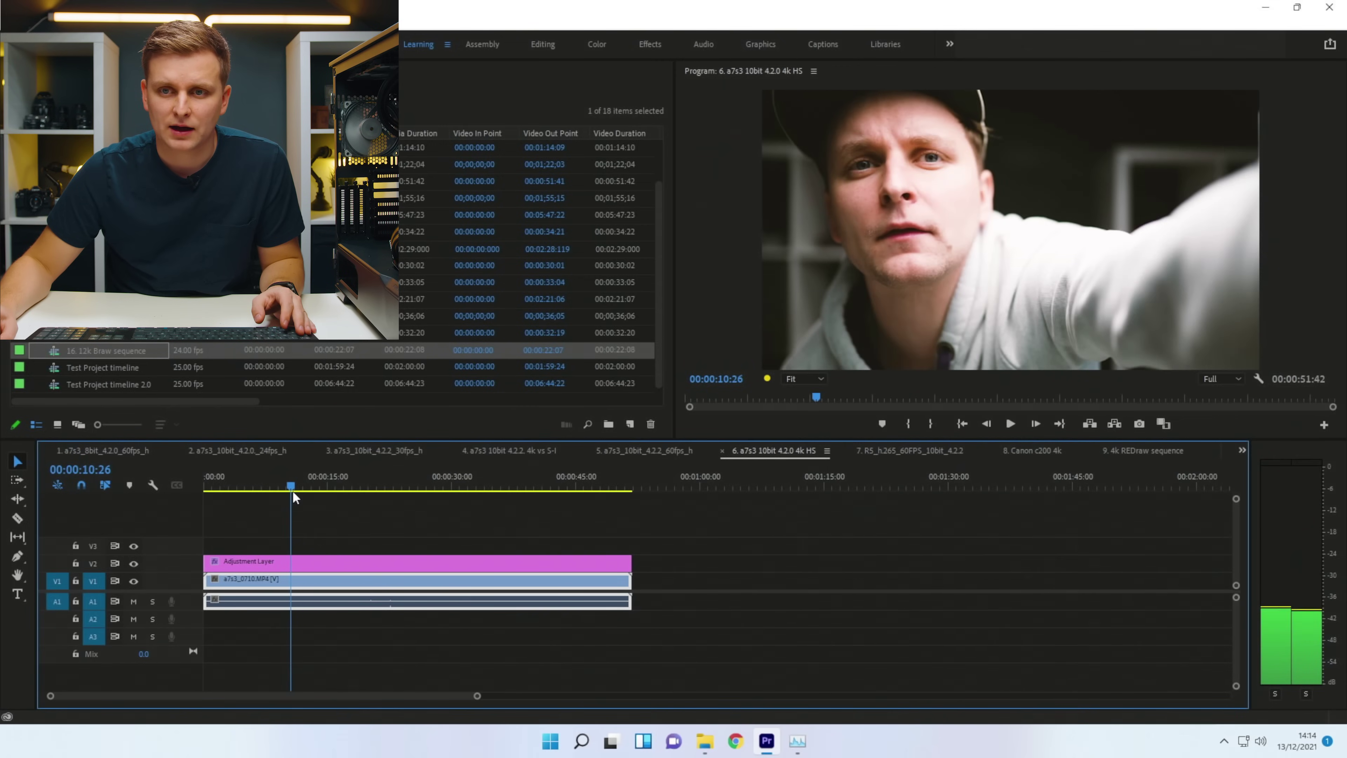
{"action": "left_click_drag", "start_coordinate": [293, 491], "coordinate": [395, 504]}
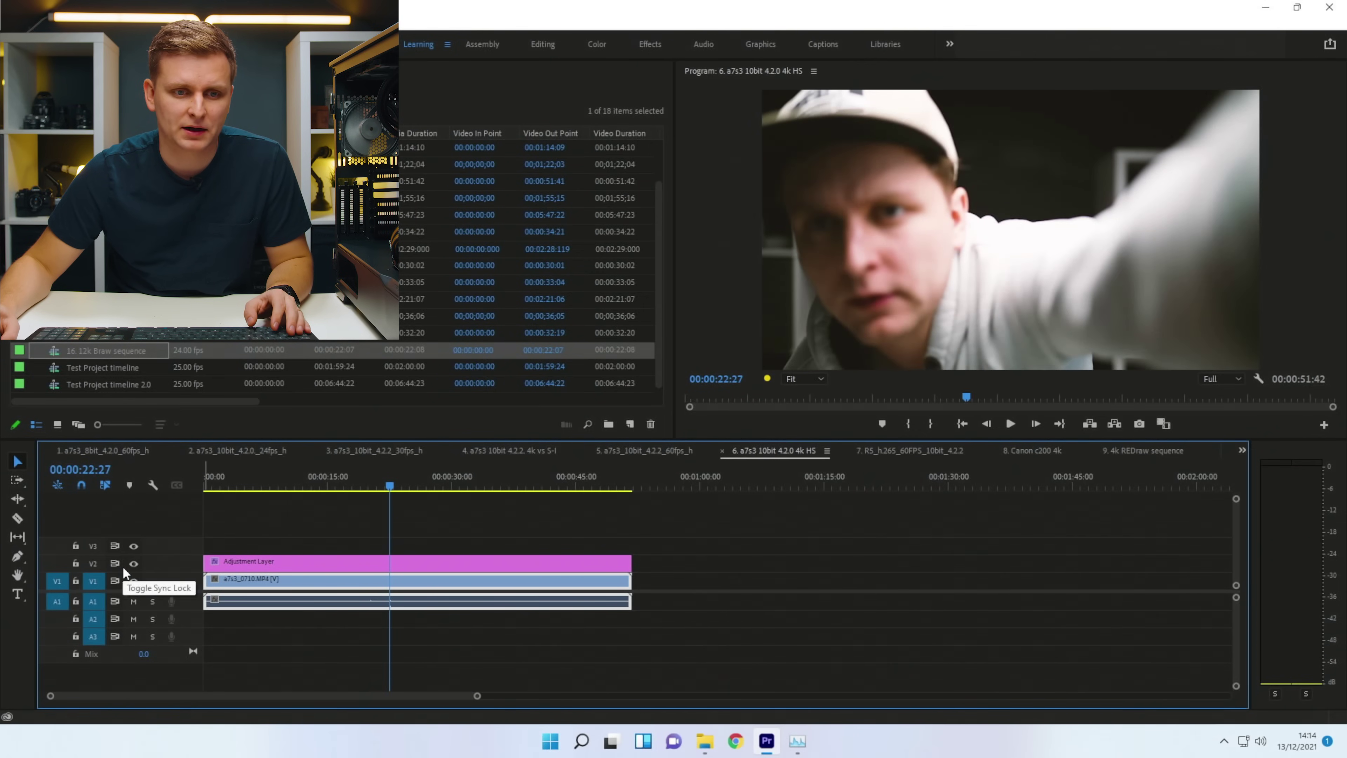
- Hide the V2 adjustment layer and play sequence 6 while Task Manager shows GPU at 100%
{"action": "left_click", "coordinate": [133, 563]}
{"action": "key", "text": "space"}
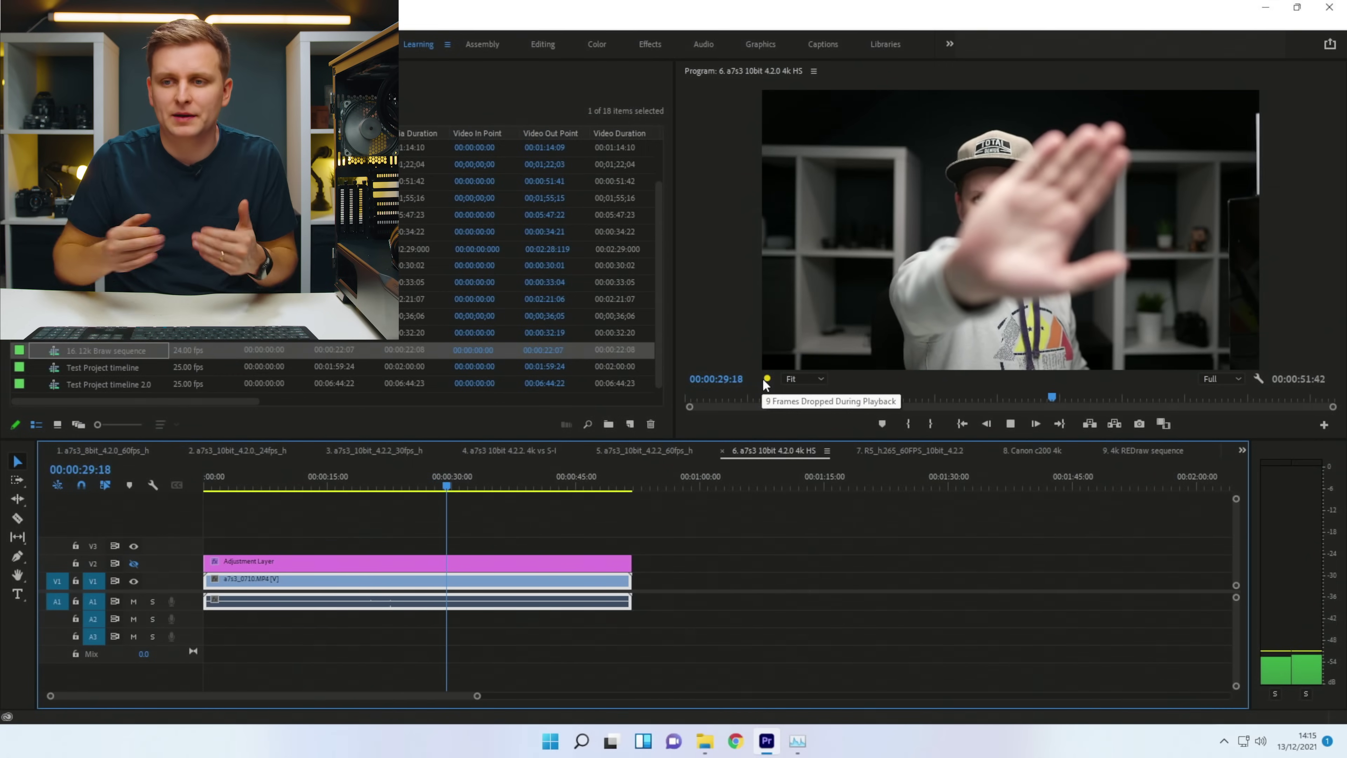
{"action": "key", "text": "alt+Tab"}
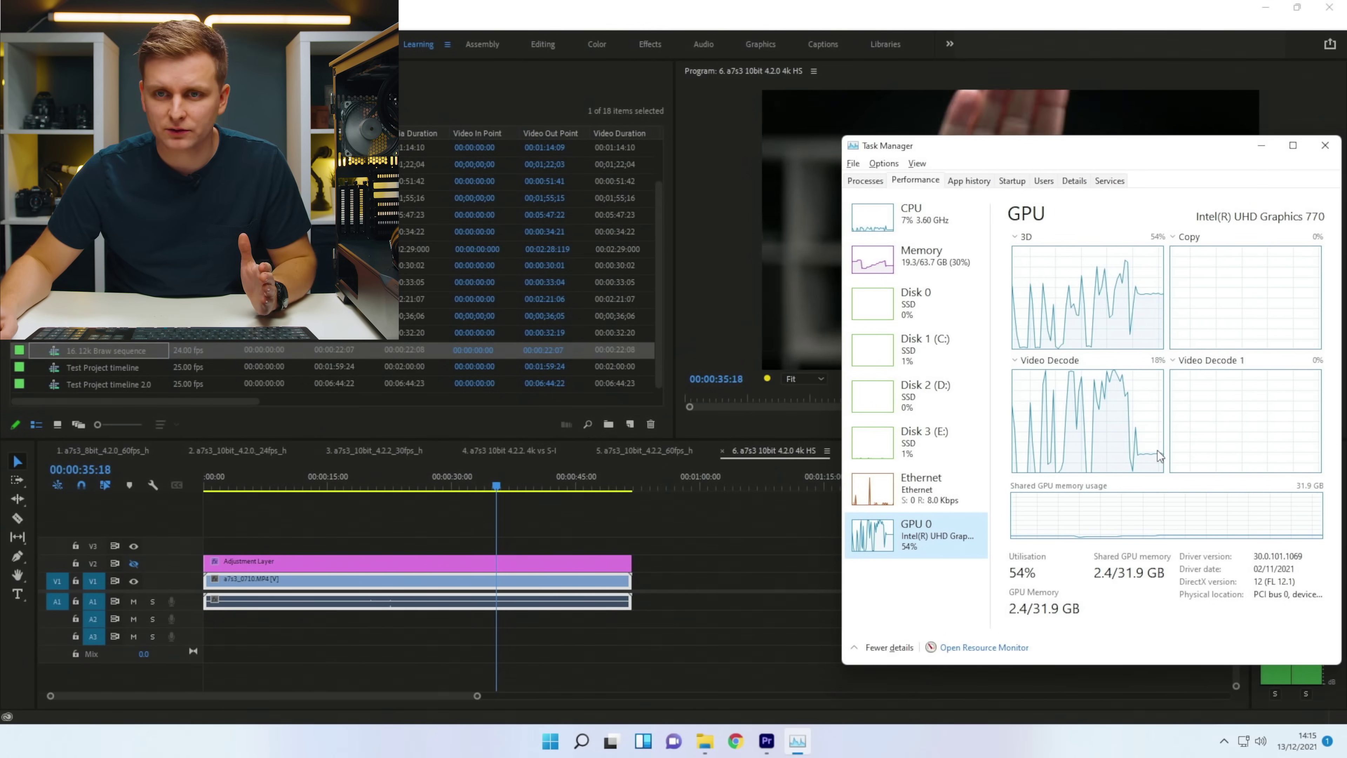
{"action": "left_click", "coordinate": [663, 509]}
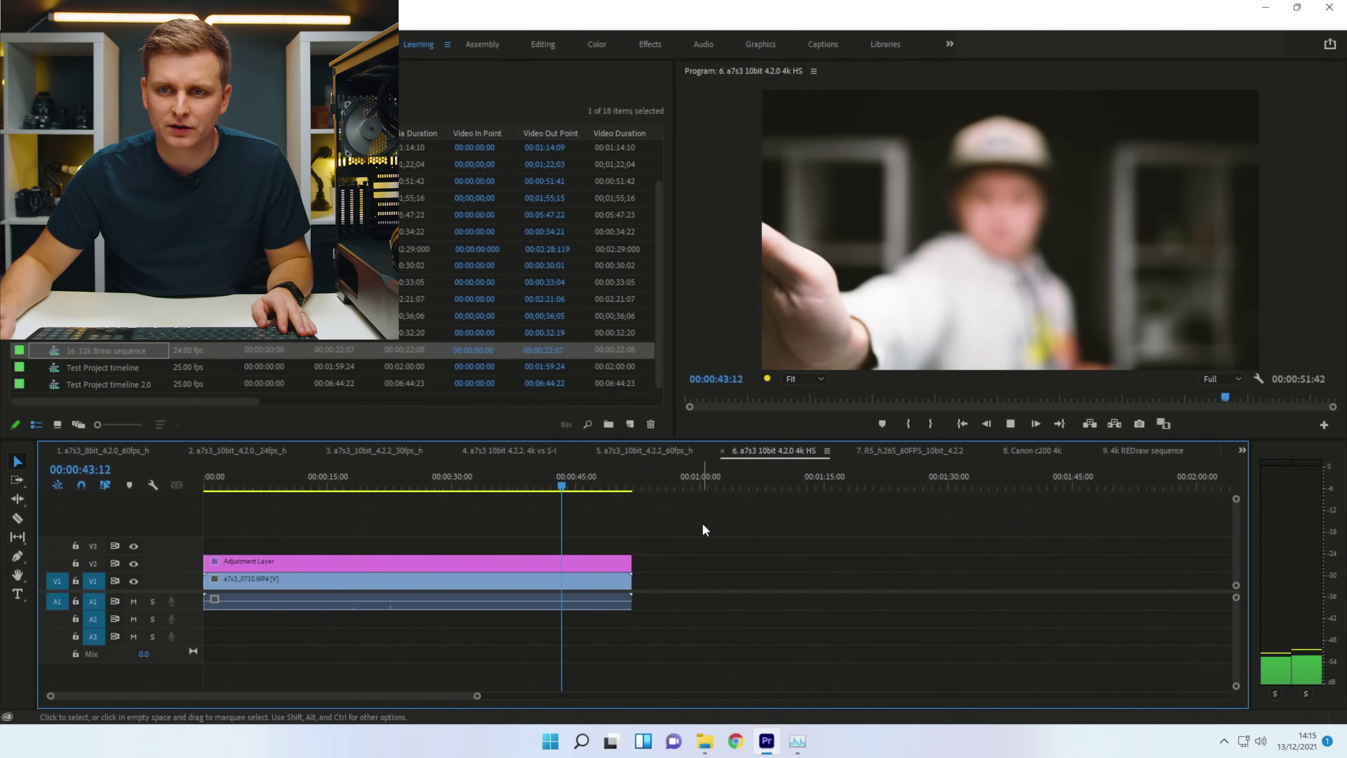
{"action": "key", "text": "alt+Tab"}
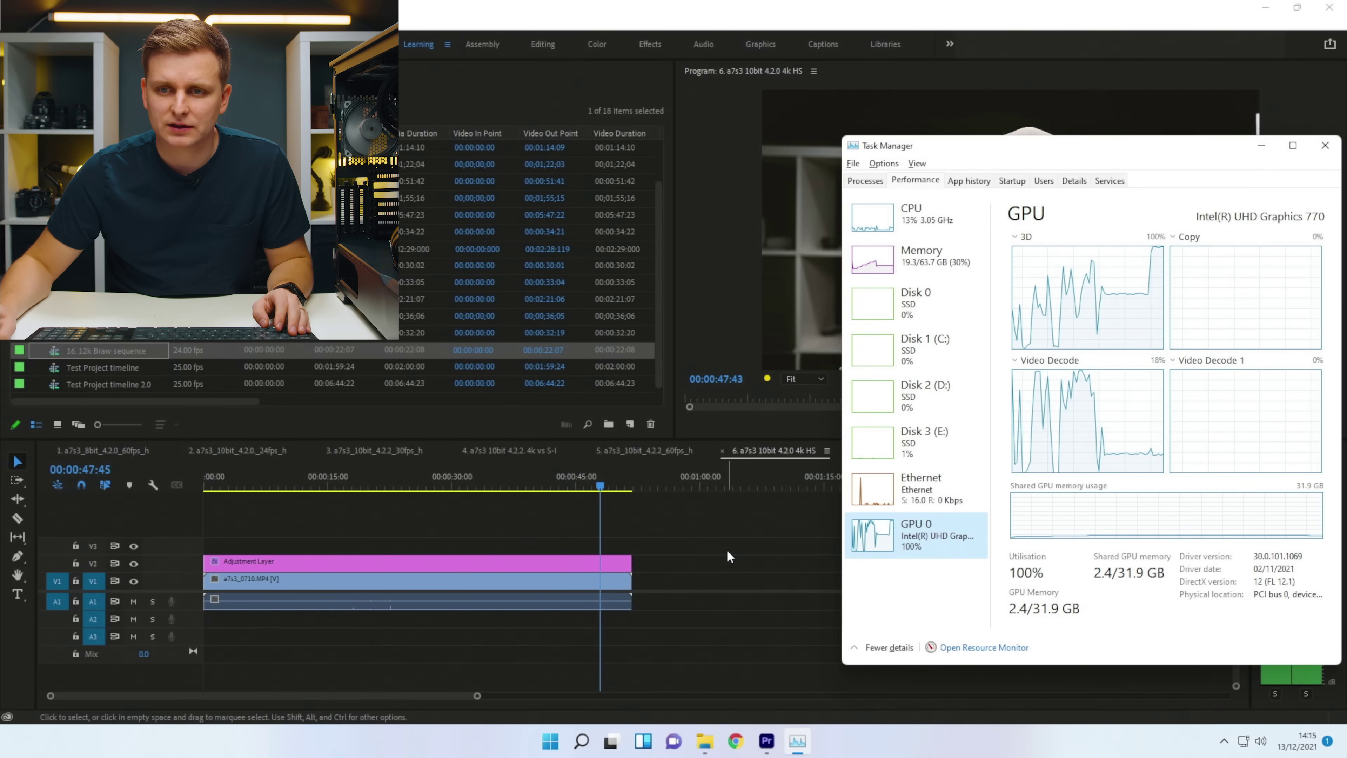
- Switch to sequence 7 (R5 H.265 60fps), hide the V2 adjustment layer, and set playback resolution to Full
{"action": "key", "text": "alt+Tab"}
{"action": "left_click", "coordinate": [895, 457]}
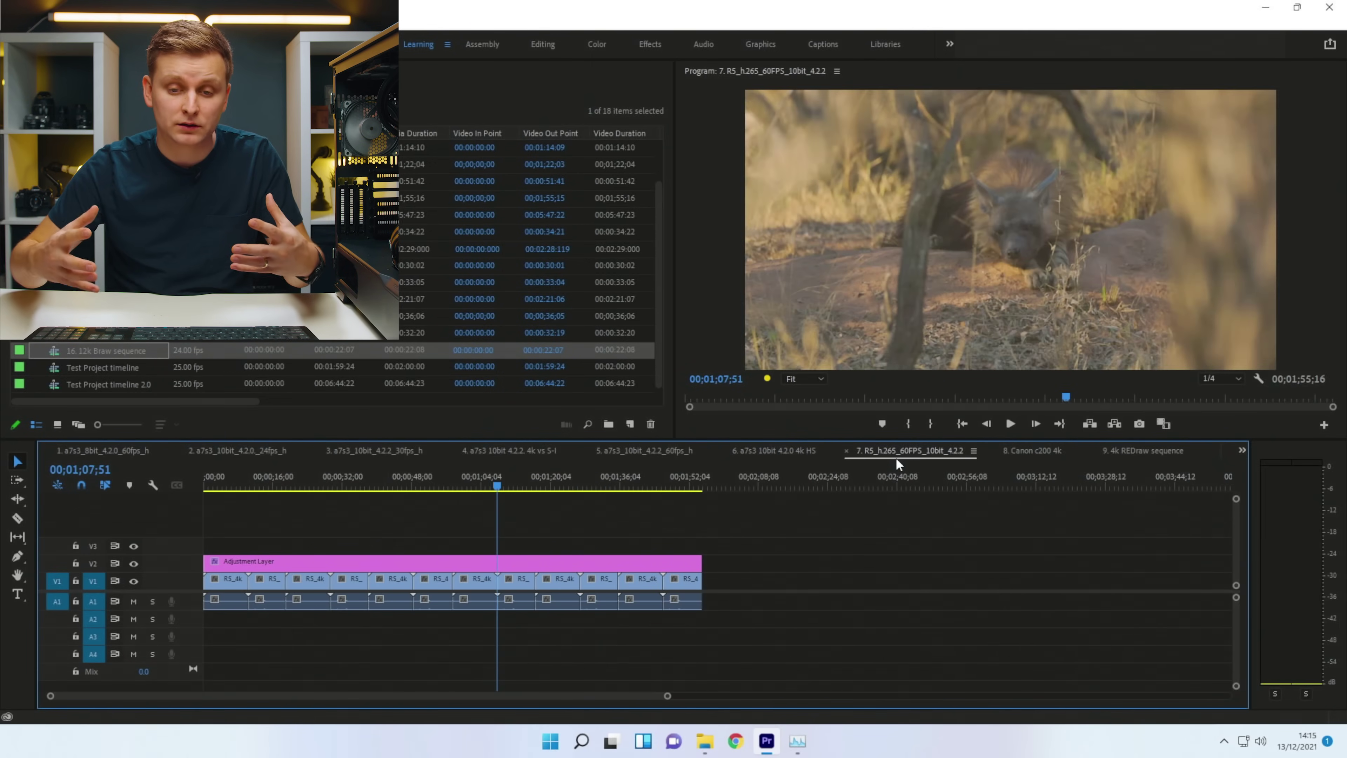
{"action": "left_click", "coordinate": [133, 563]}
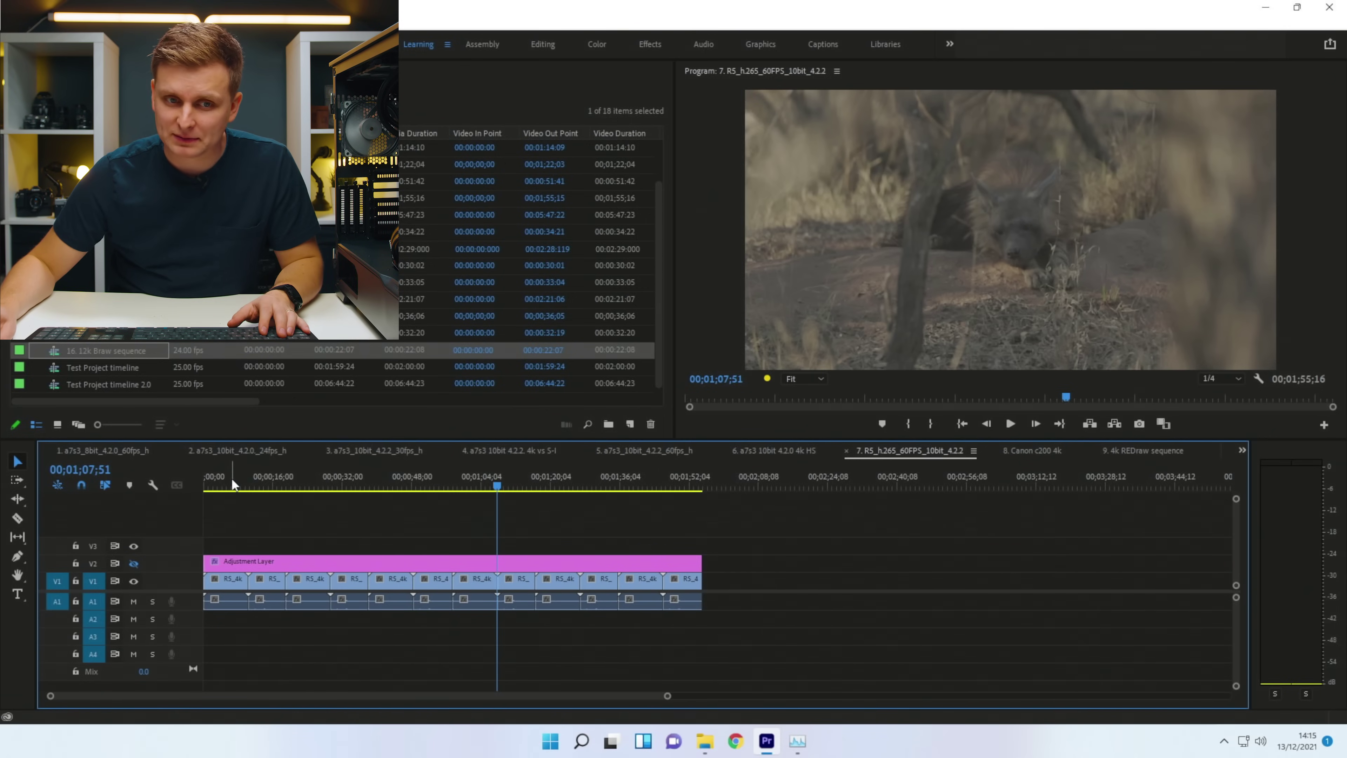
{"action": "left_click_drag", "start_coordinate": [233, 483], "coordinate": [606, 484]}
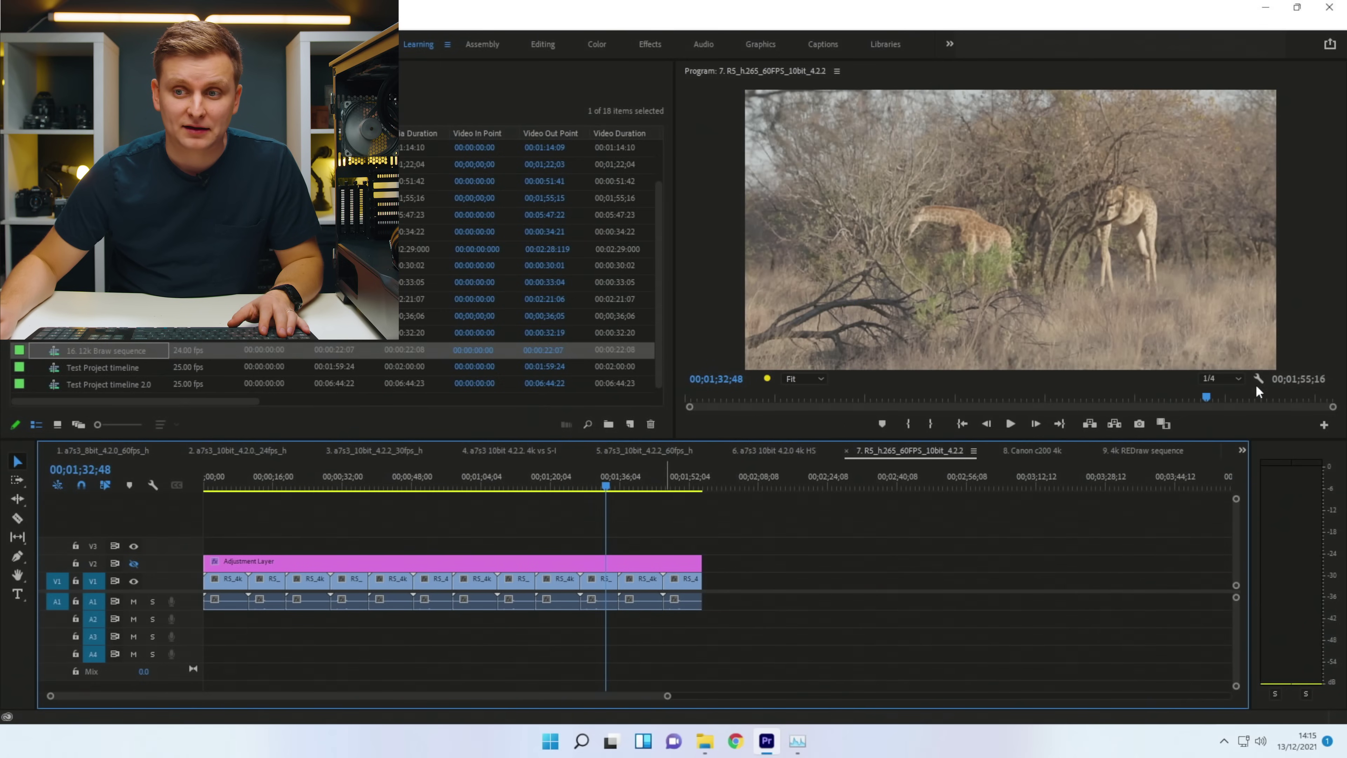
{"action": "left_click", "coordinate": [1228, 378]}
{"action": "left_click", "coordinate": [1215, 392]}
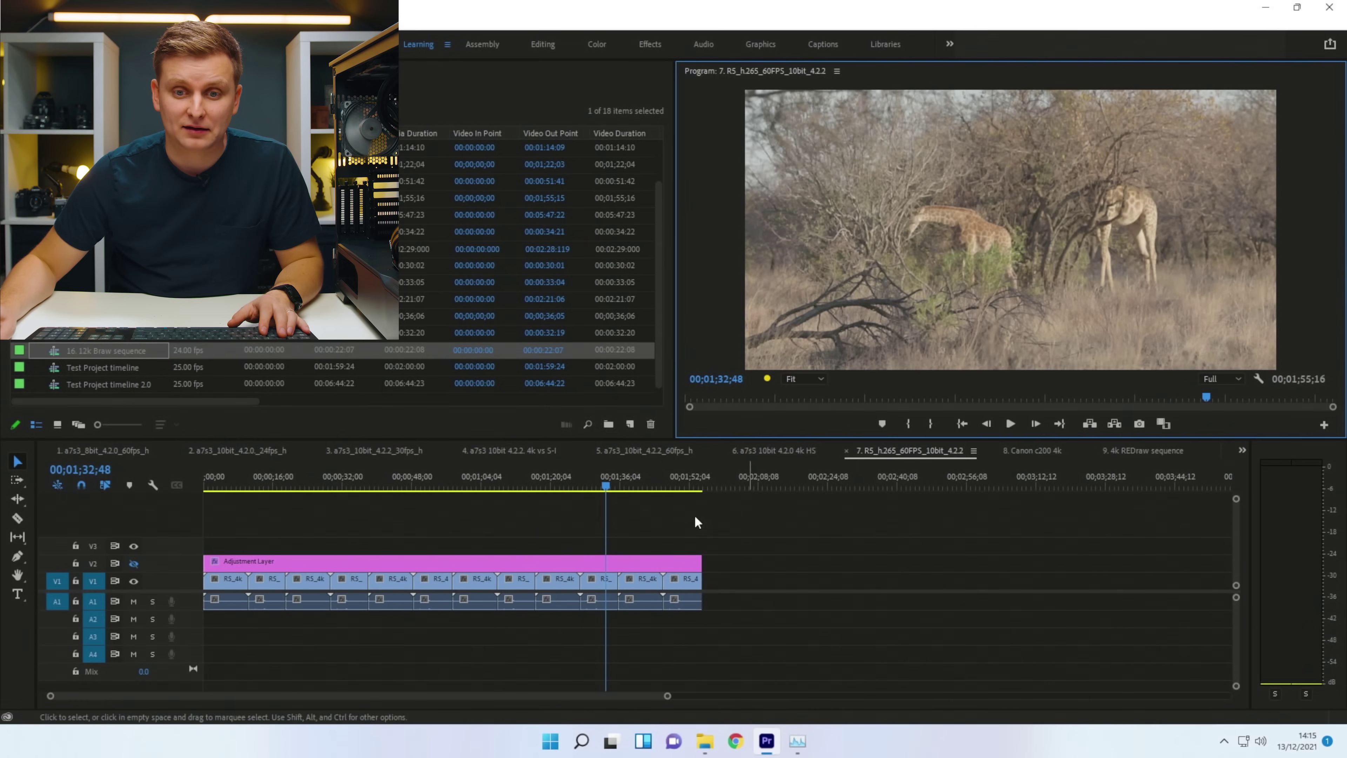
- Play from about a minute in and watch Task Manager's GPU graphs (83%, 25 dropped frames)
{"action": "left_click_drag", "start_coordinate": [643, 482], "coordinate": [391, 503]}
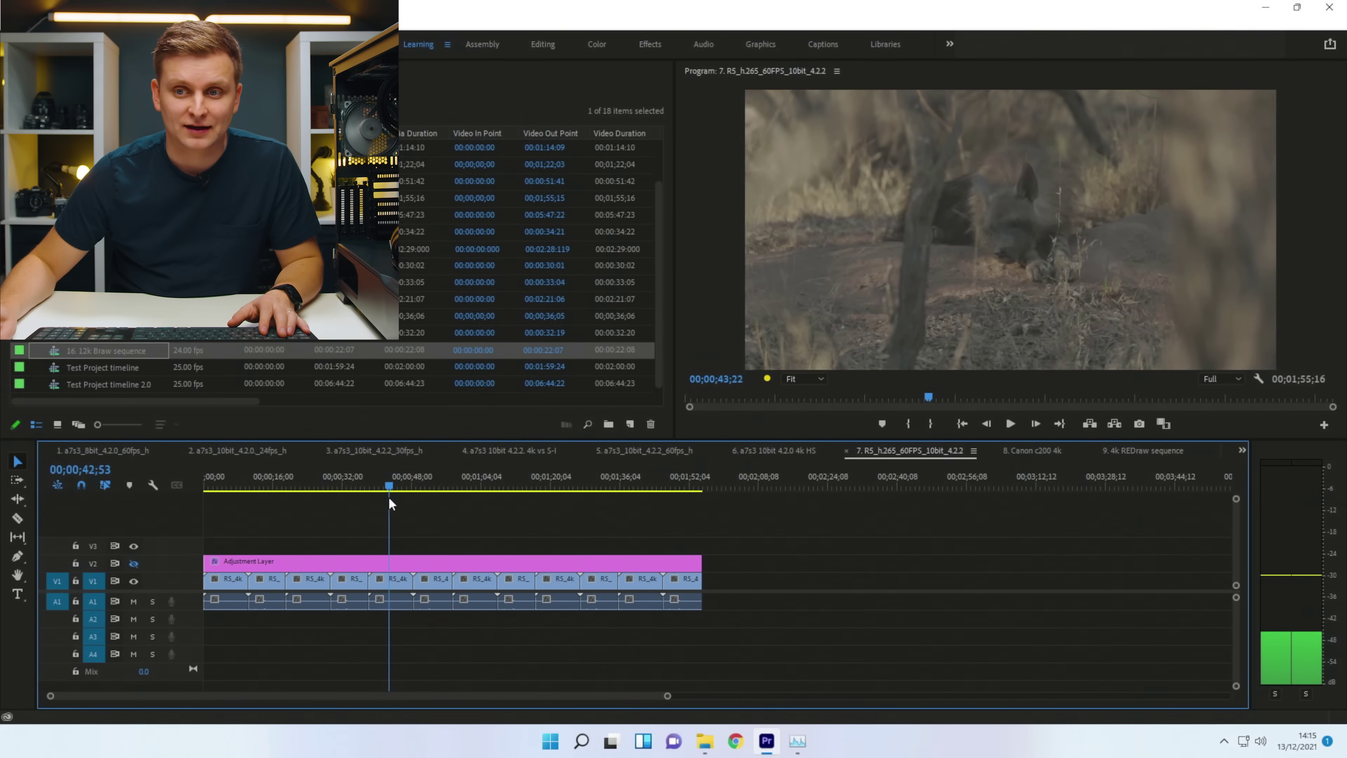
{"action": "mouse_move", "coordinate": [306, 503]}
{"action": "left_mouse_down"}
{"action": "mouse_move", "coordinate": [249, 513]}
{"action": "mouse_move", "coordinate": [391, 503]}
{"action": "mouse_move", "coordinate": [247, 501]}
{"action": "mouse_move", "coordinate": [434, 502]}
{"action": "mouse_move", "coordinate": [301, 505]}
{"action": "left_mouse_up"}
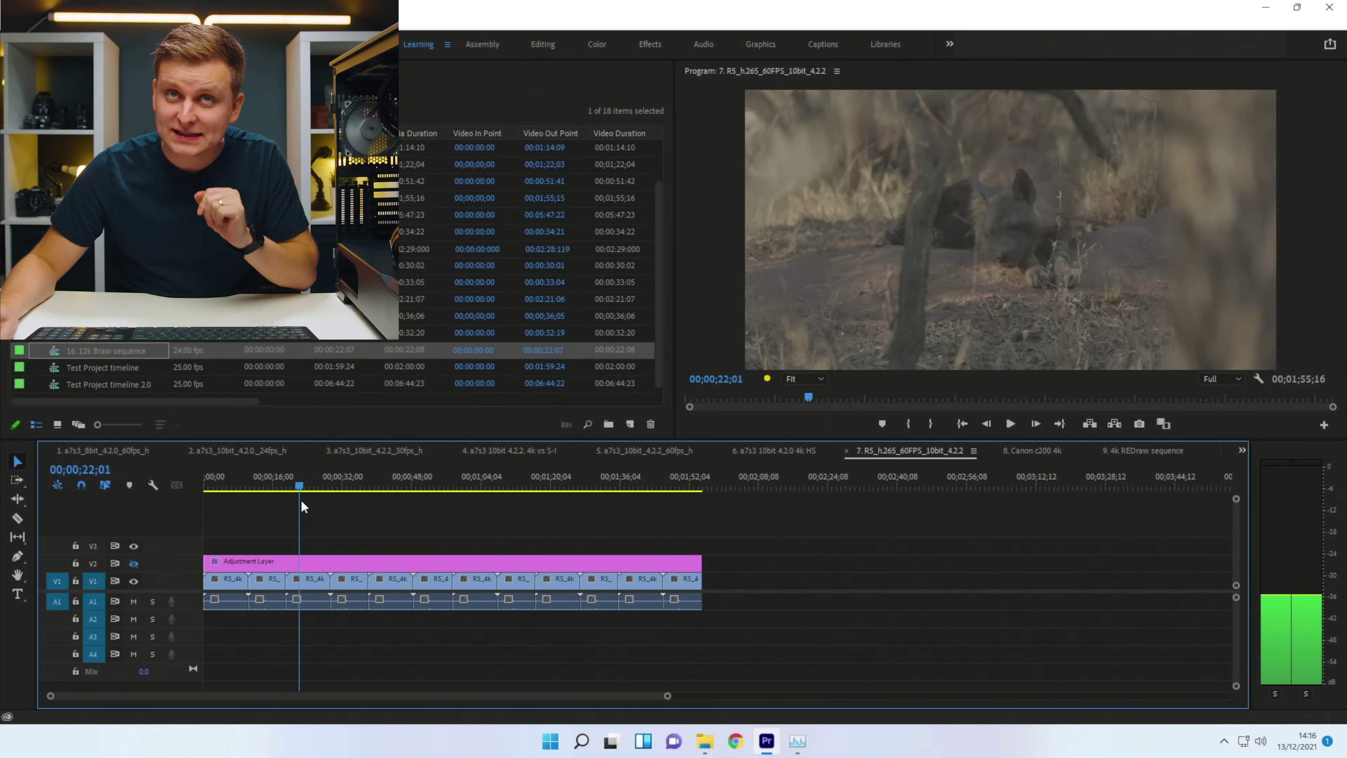
{"action": "left_click_drag", "start_coordinate": [219, 510], "coordinate": [361, 504]}
{"action": "key", "text": "space"}
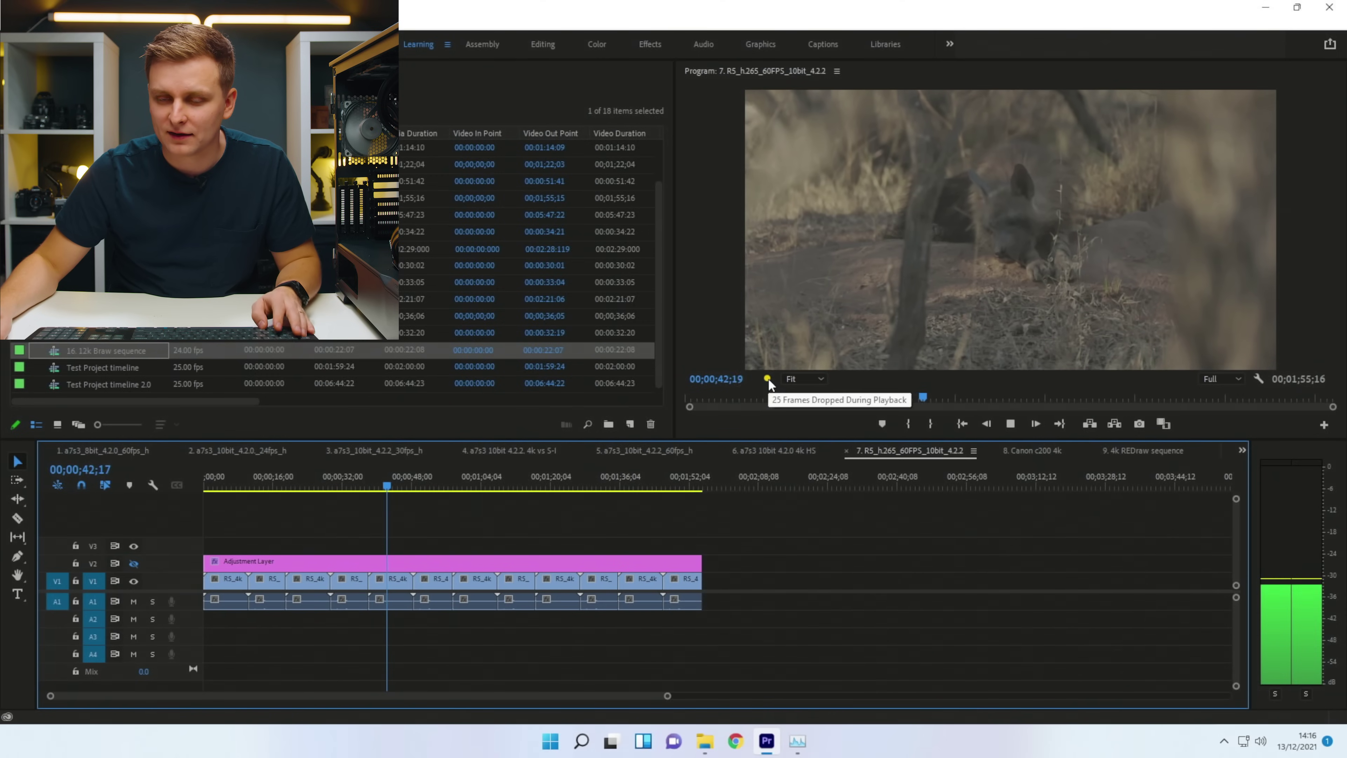
{"action": "key", "text": "alt+Tab"}
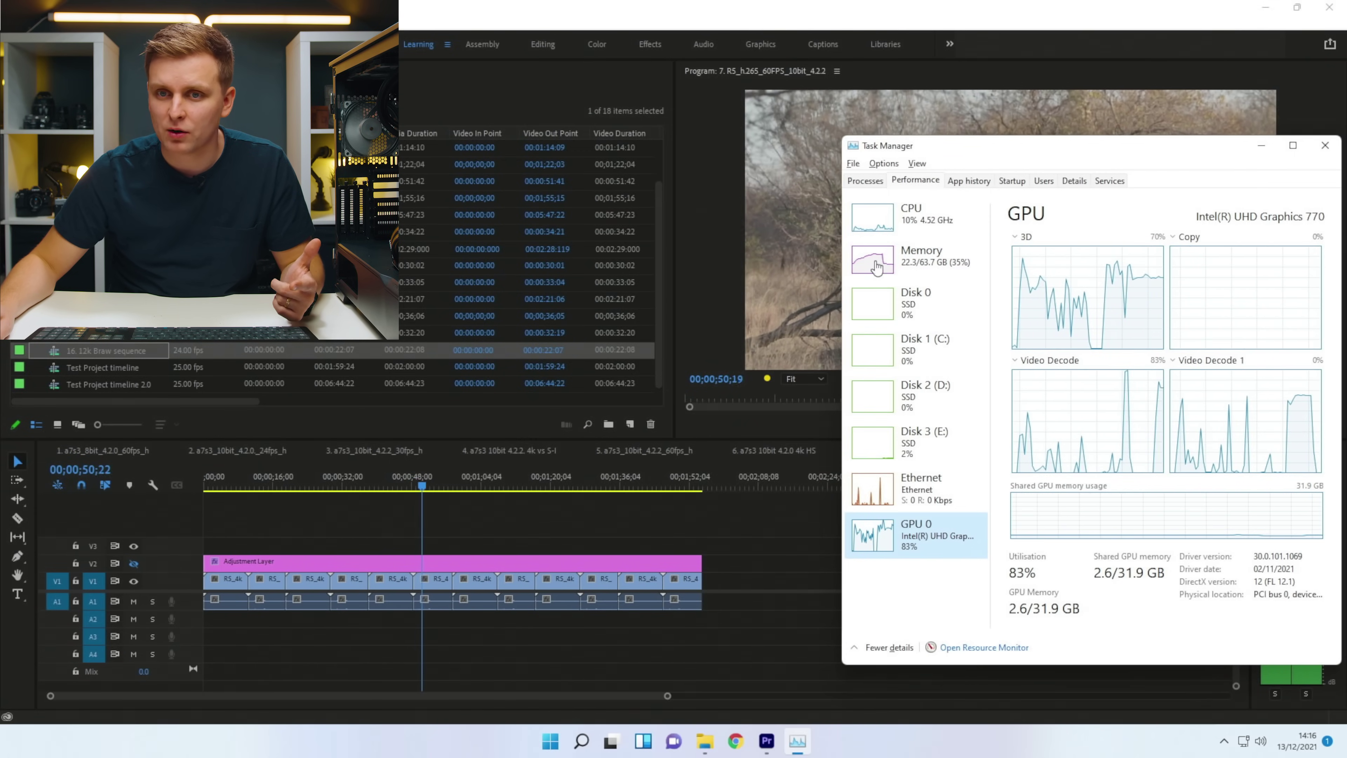
- Scrub the h265 clip to the giraffe footage, check memory use in Task Manager, then open sequence 8. Canon c200 4k
{"action": "left_click_drag", "start_coordinate": [379, 487], "coordinate": [477, 513]}
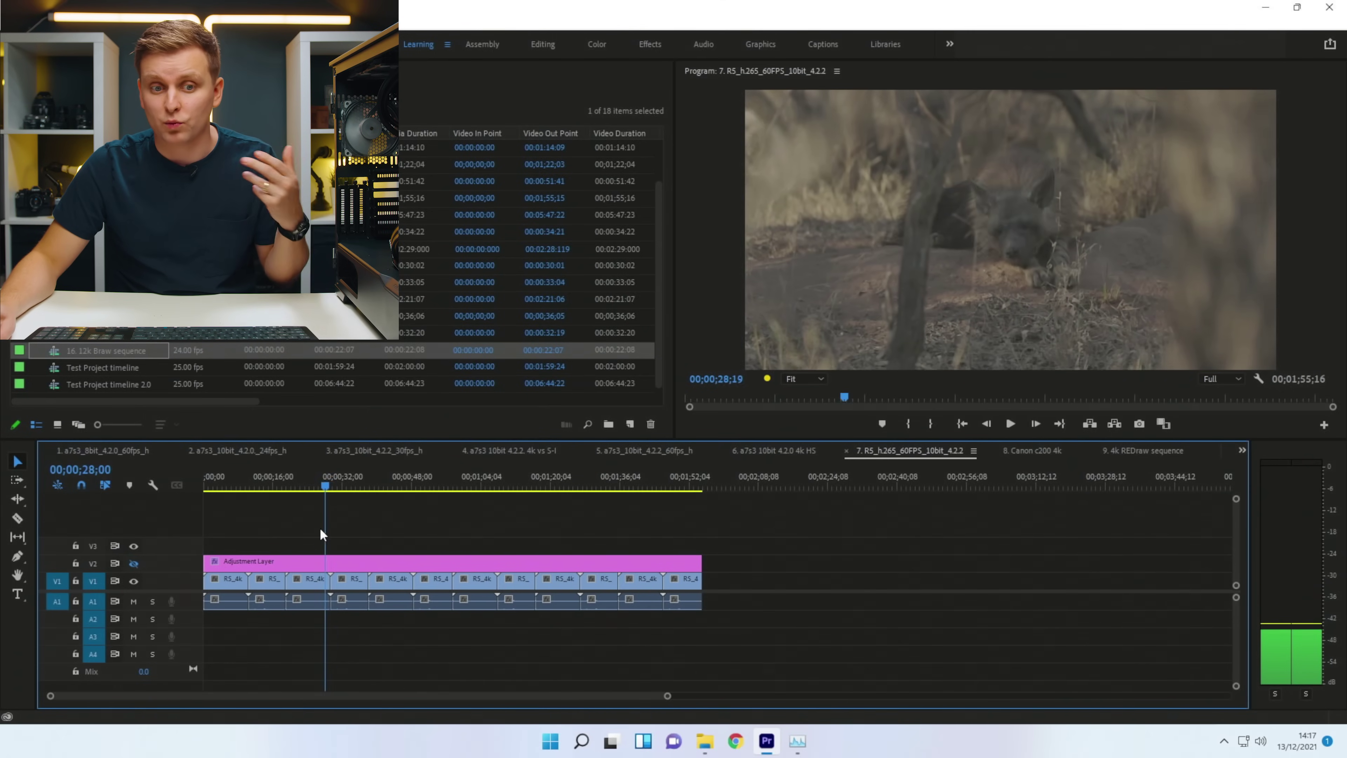
{"action": "left_click_drag", "start_coordinate": [261, 541], "coordinate": [311, 555]}
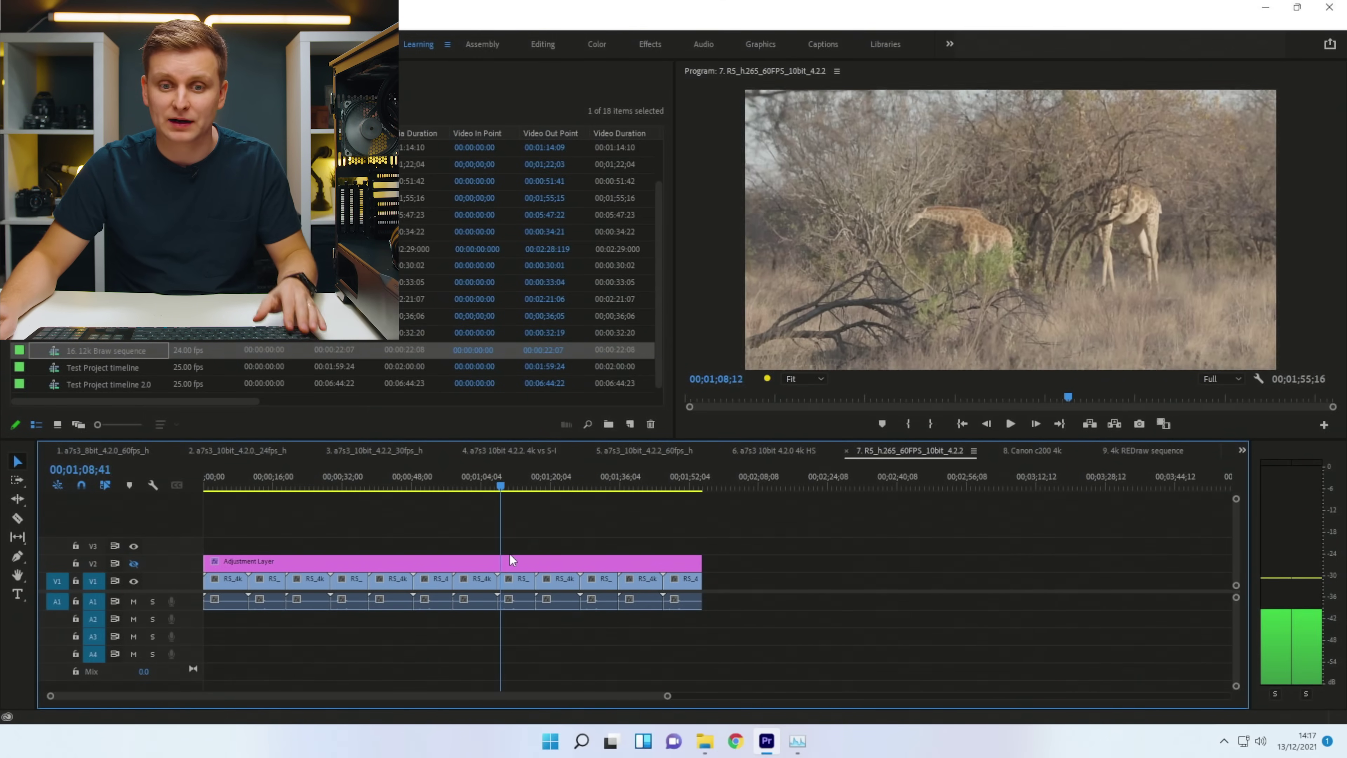
{"action": "key", "text": "alt+Tab"}
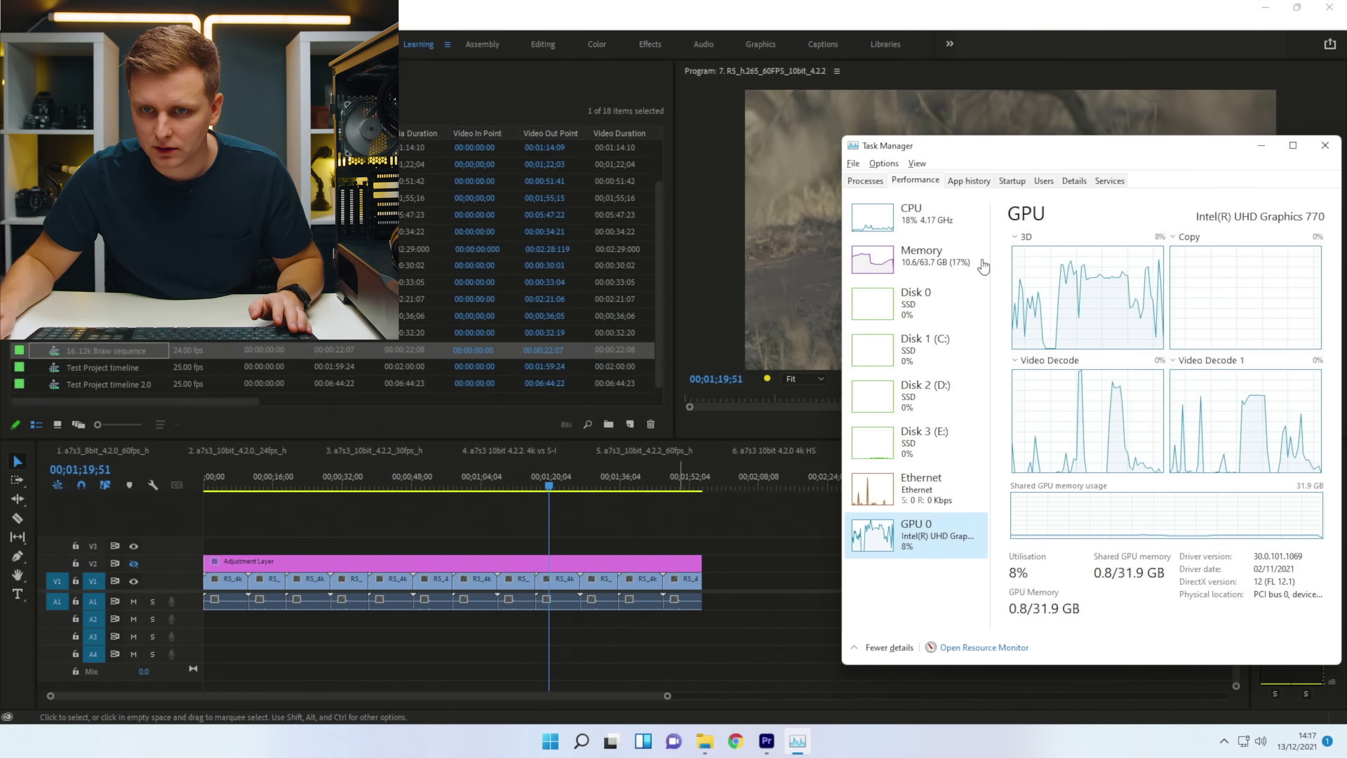
{"action": "left_click", "coordinate": [960, 268]}
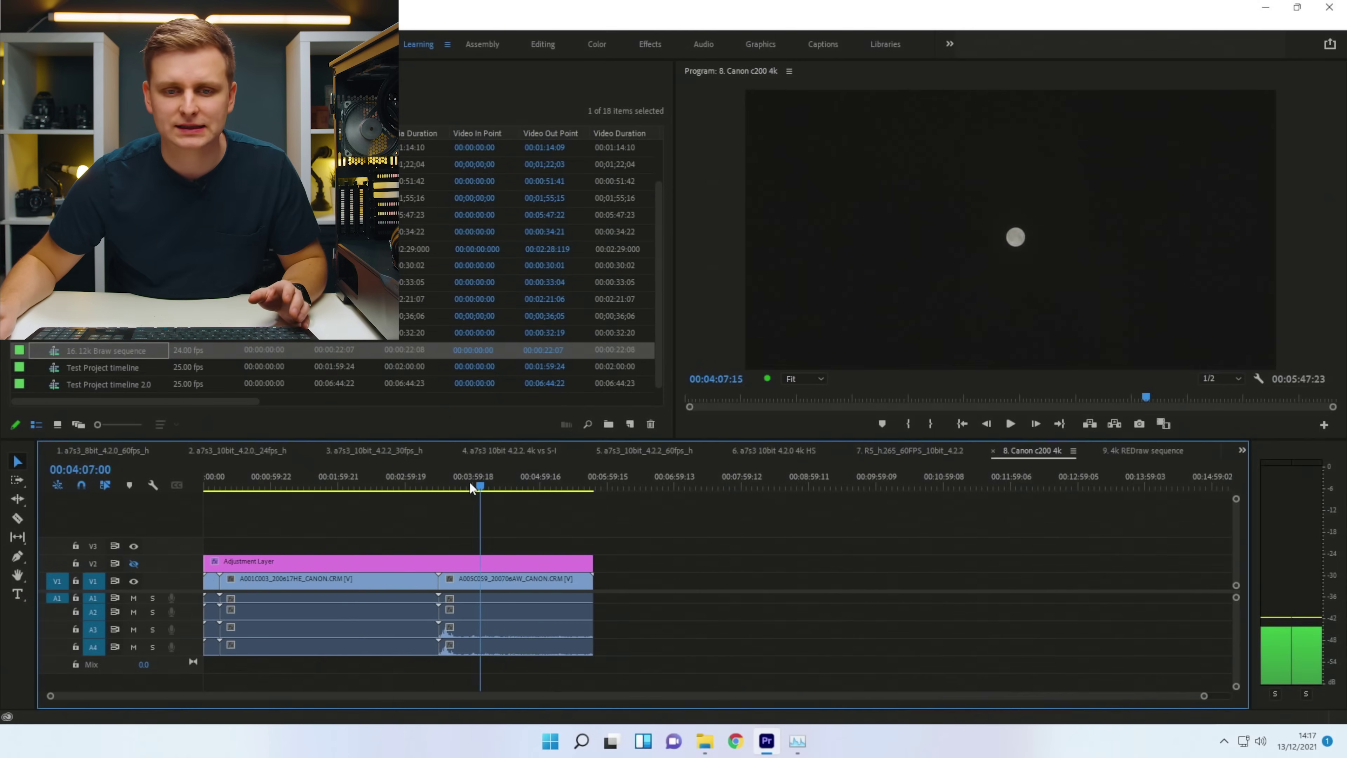
{"action": "left_click", "coordinate": [297, 500]}
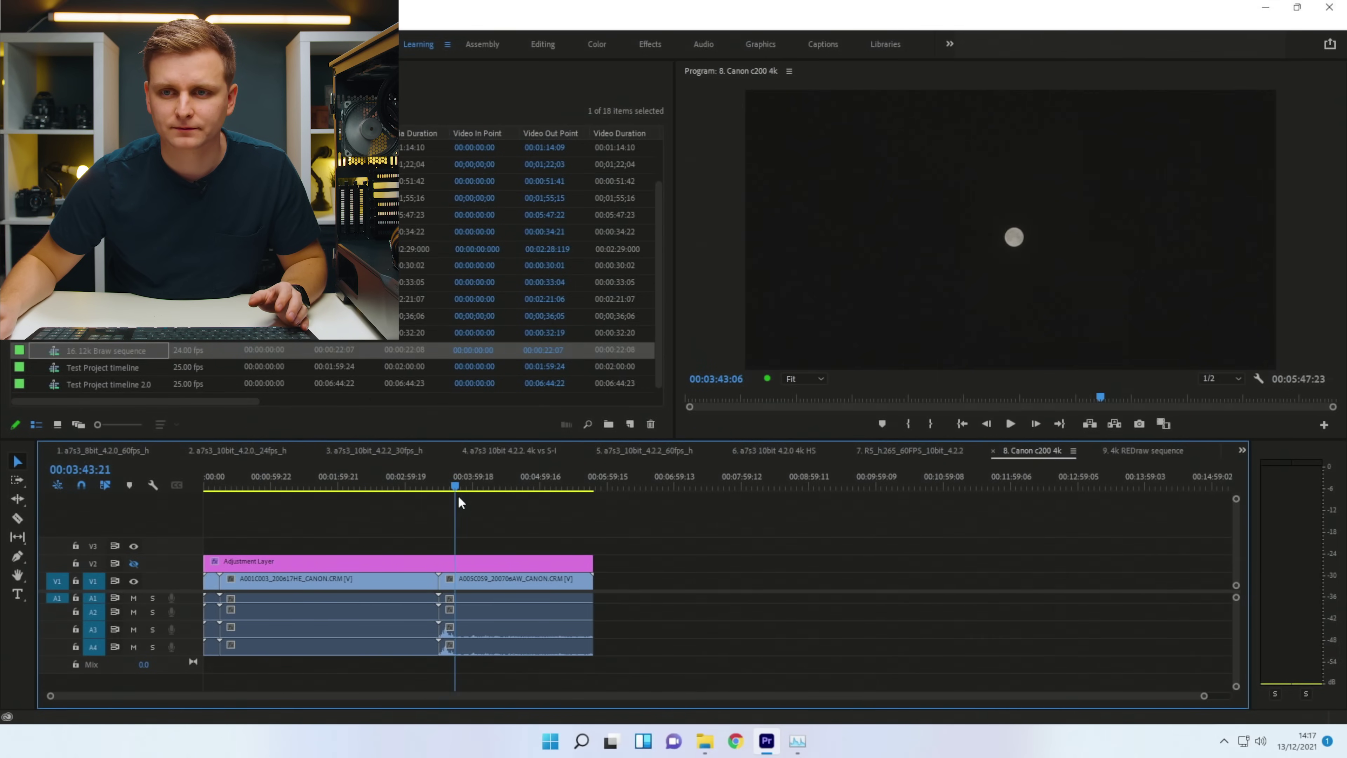
- Scrub the Canon c200 sequence back to around 2:55 and check Task Manager's memory view
{"action": "left_click_drag", "start_coordinate": [459, 502], "coordinate": [394, 512]}
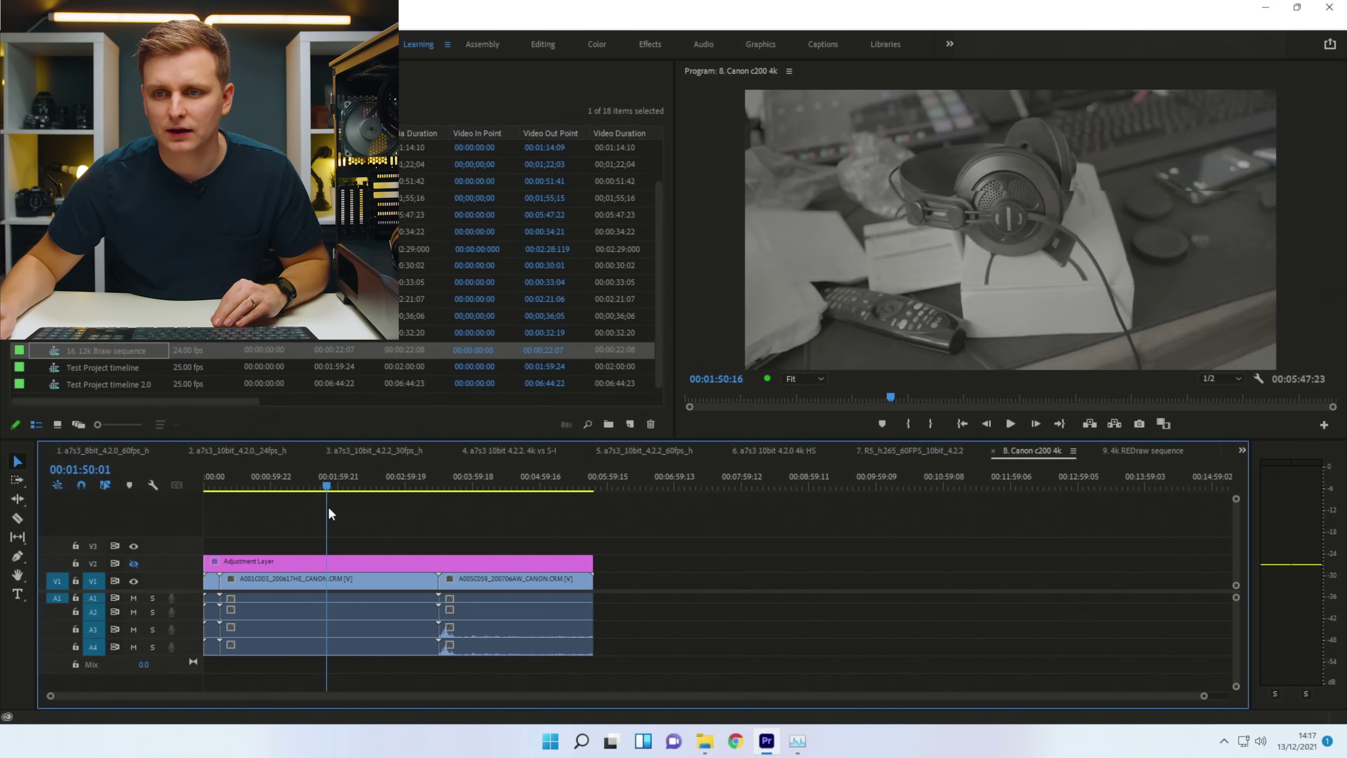
{"action": "left_click_drag", "start_coordinate": [431, 514], "coordinate": [363, 519]}
{"action": "key", "text": "alt+Tab"}
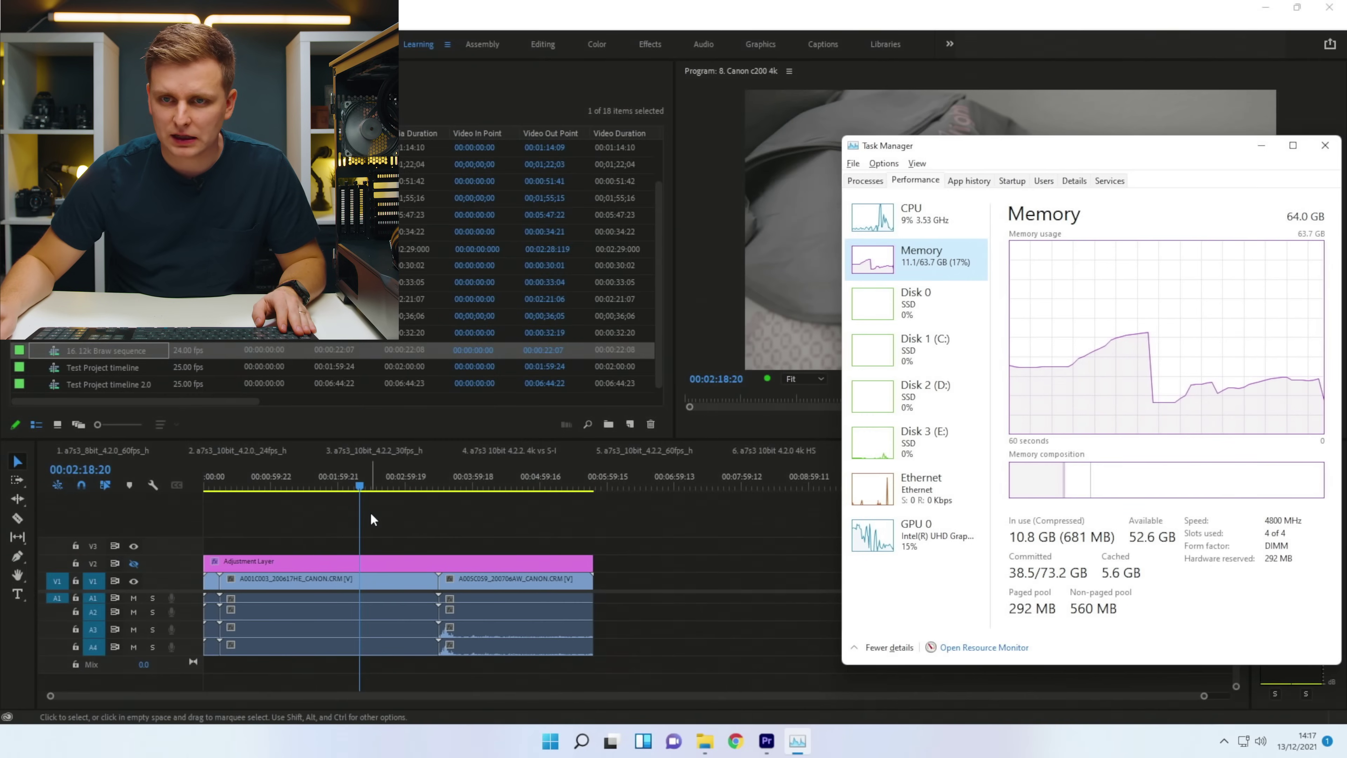
{"action": "left_click", "coordinate": [366, 513]}
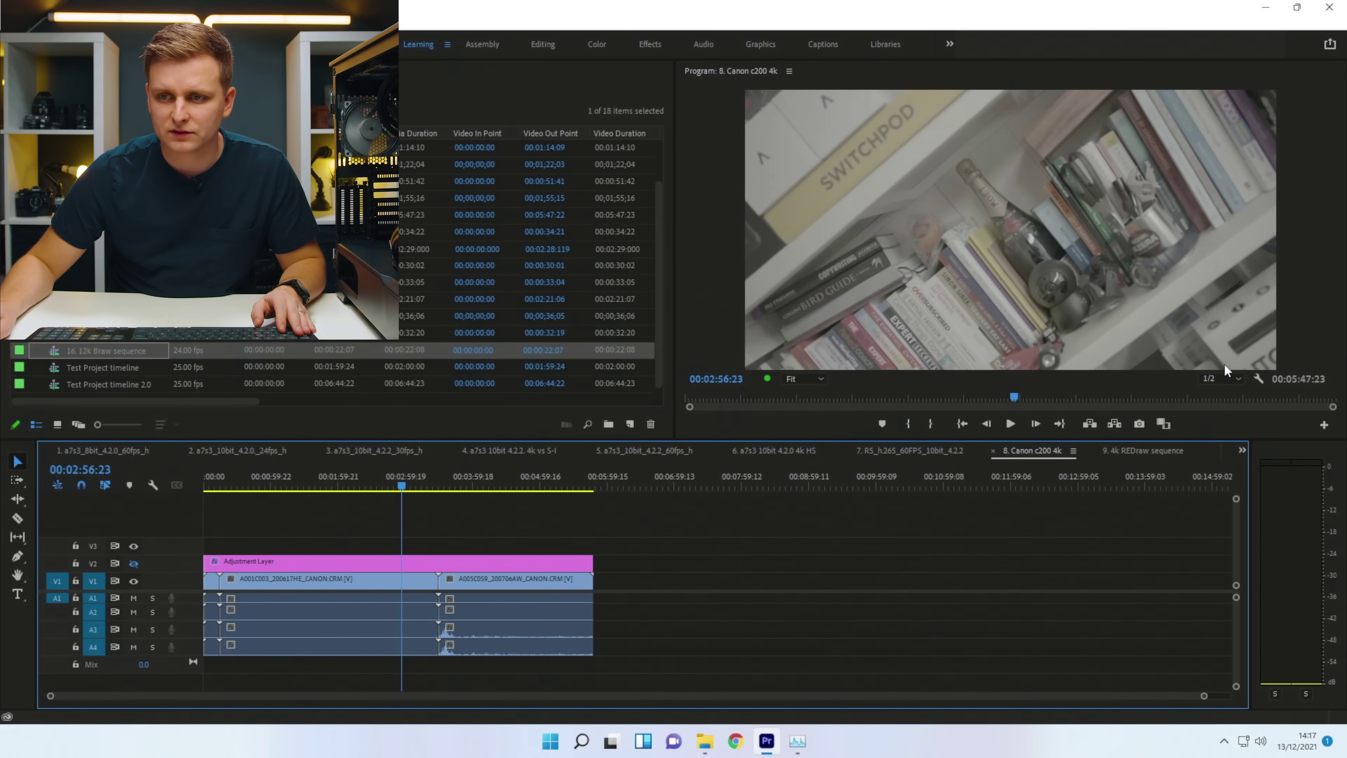
- Change the Program monitor playback resolution from Full to 1/2 and scrub to about 3:16
{"action": "left_click", "coordinate": [1222, 386]}
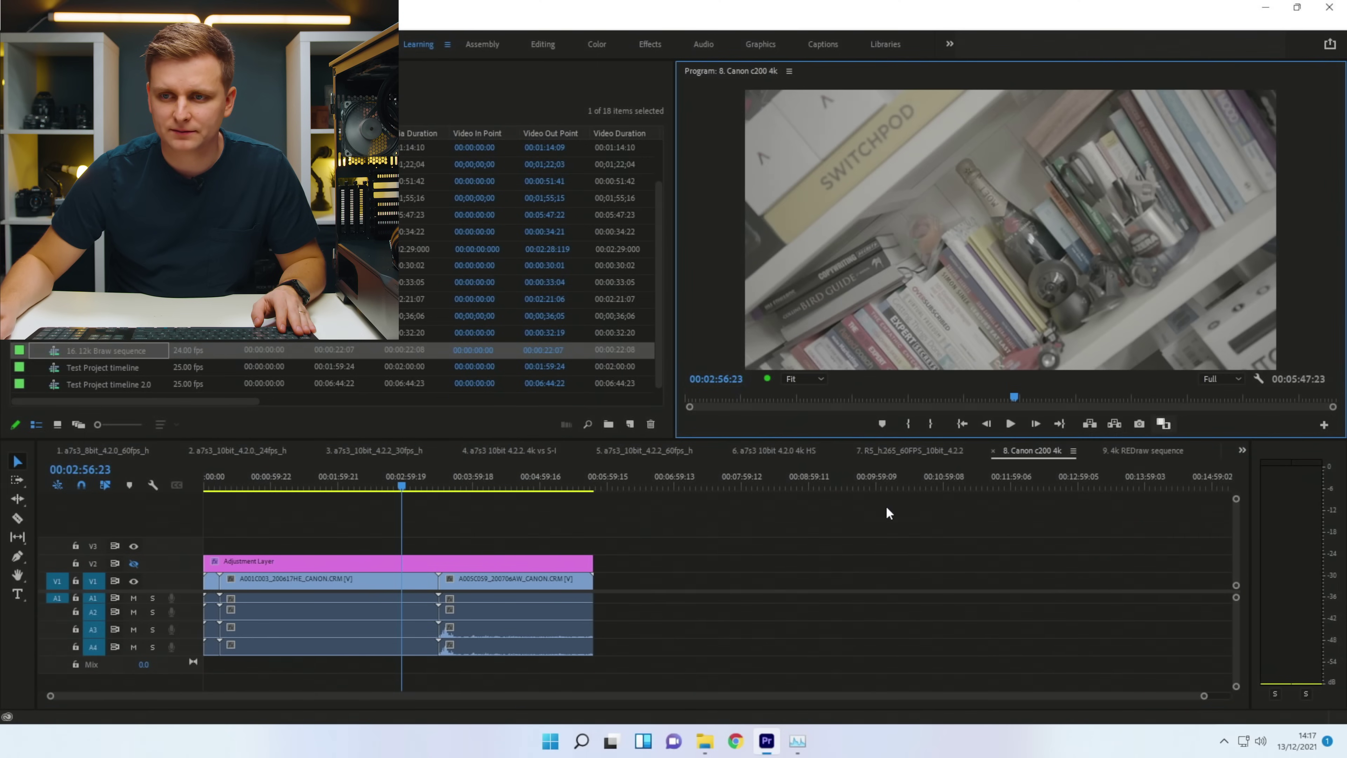
{"action": "mouse_move", "coordinate": [410, 489]}
{"action": "left_mouse_down"}
{"action": "mouse_move", "coordinate": [318, 488]}
{"action": "mouse_move", "coordinate": [430, 488]}
{"action": "left_mouse_up"}
{"action": "left_click", "coordinate": [1208, 389]}
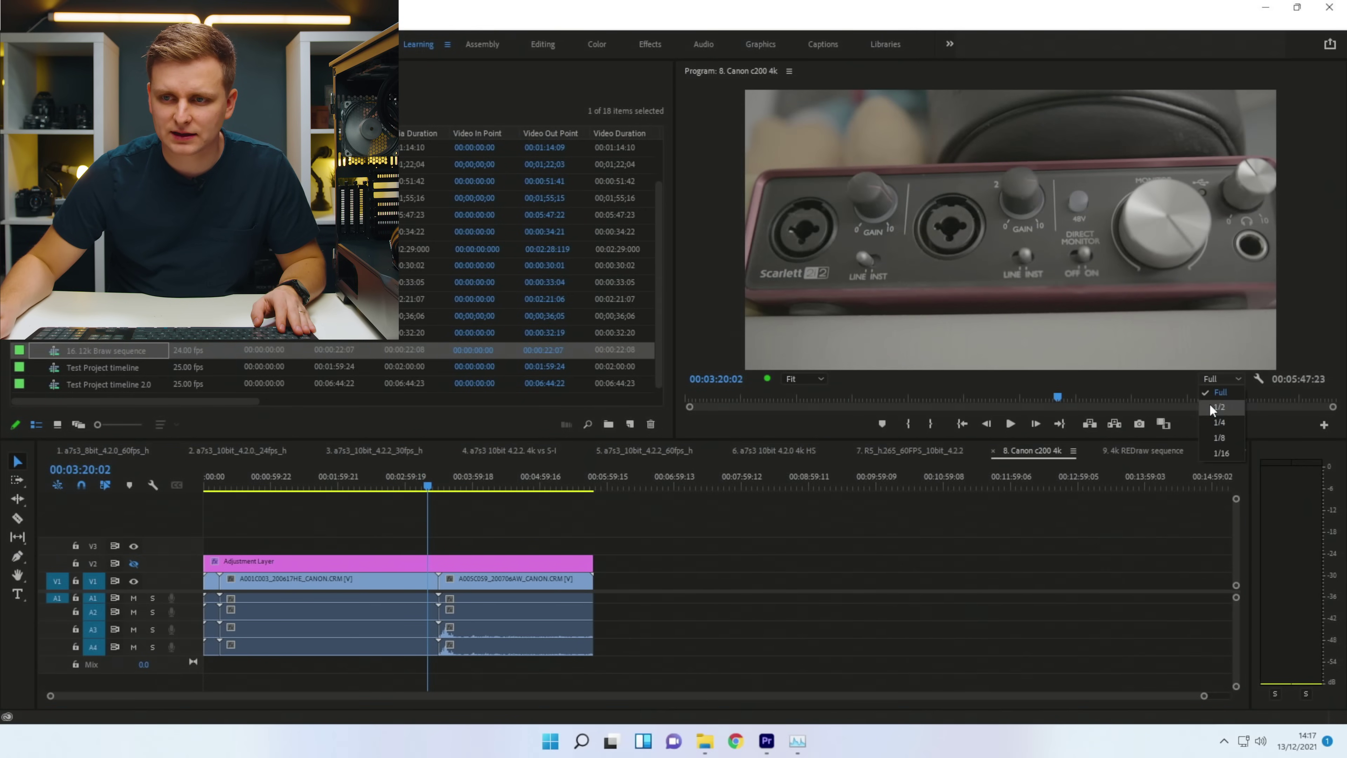
{"action": "left_click", "coordinate": [1212, 405]}
{"action": "left_click_drag", "start_coordinate": [430, 488], "coordinate": [309, 487]}
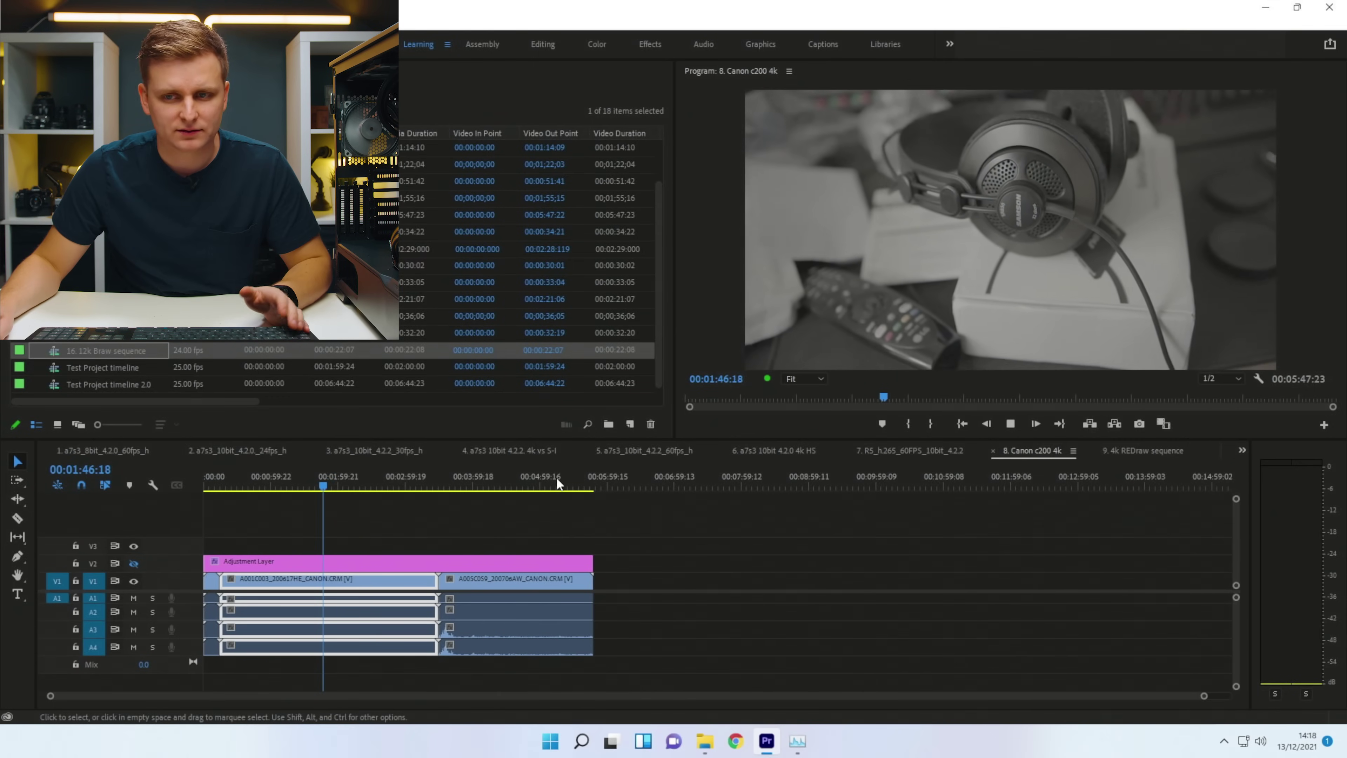
- Switch to the 9. 4k REDraw sequence and play it from about 13 seconds
{"action": "left_click", "coordinate": [1140, 449]}
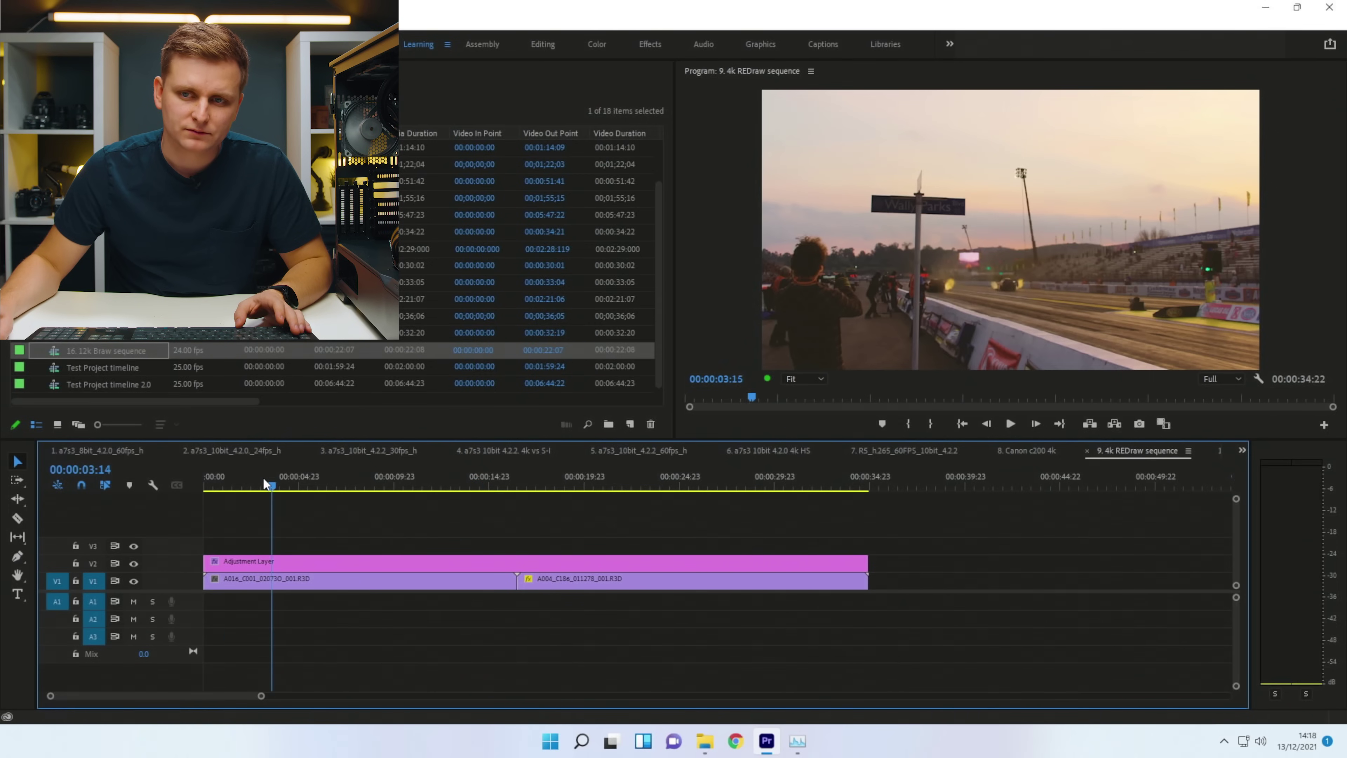
{"action": "left_click_drag", "start_coordinate": [265, 483], "coordinate": [748, 465]}
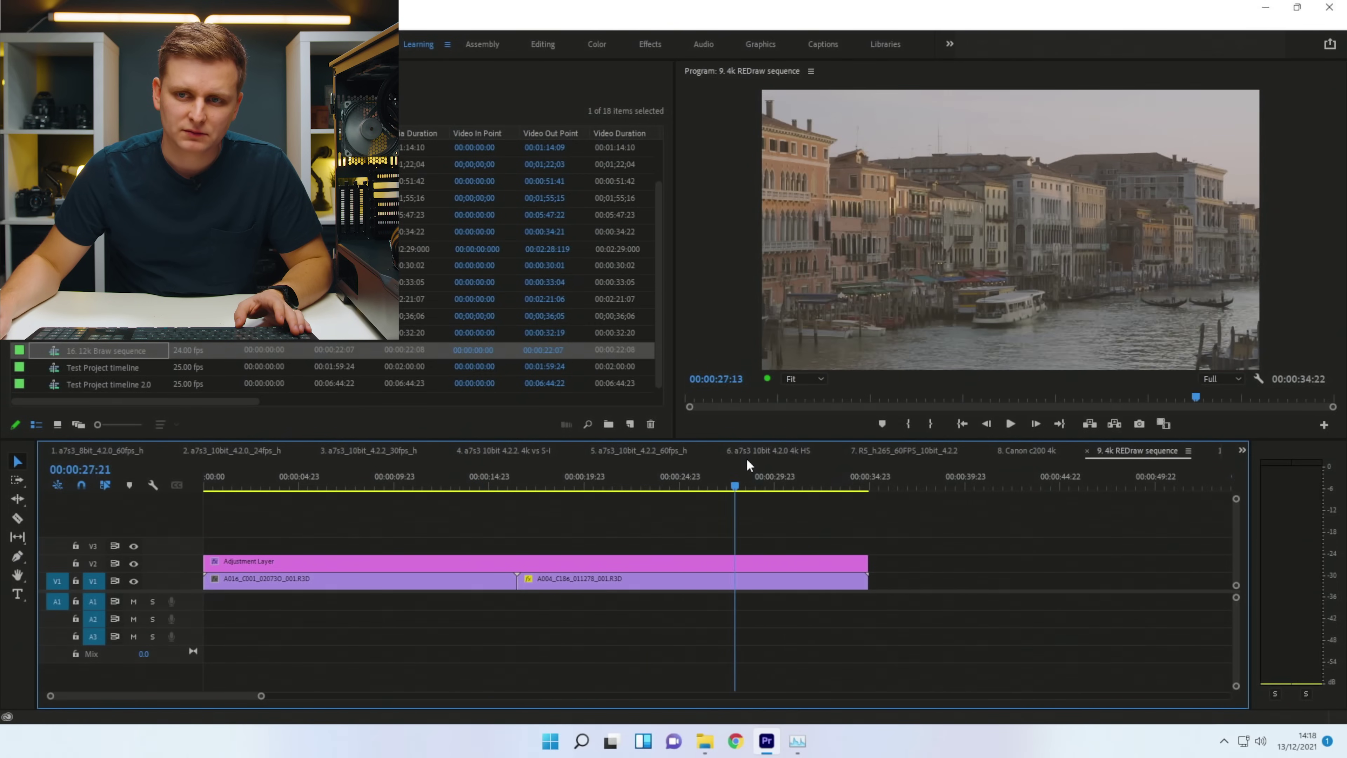
{"action": "left_click_drag", "start_coordinate": [486, 472], "coordinate": [357, 505]}
{"action": "key", "text": "space"}
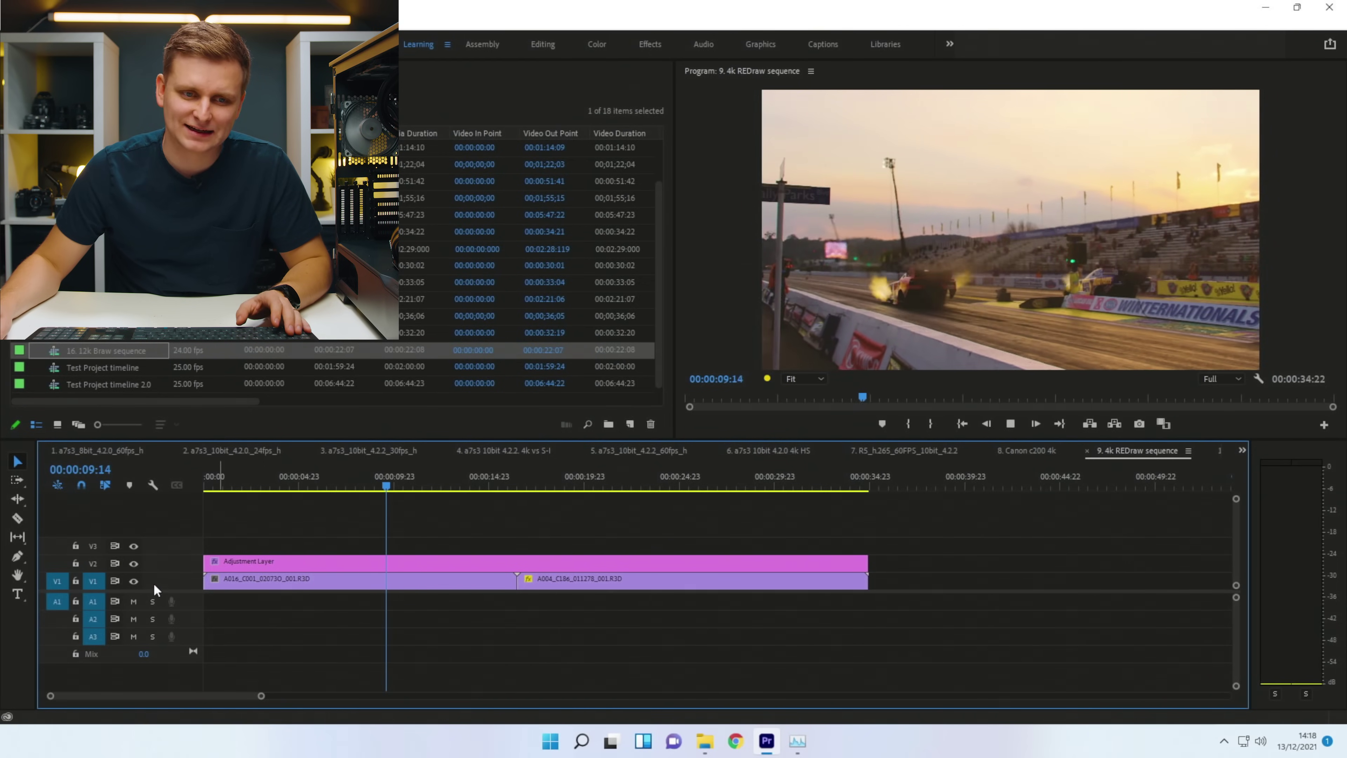
- Hide the V2 adjustment layer track and check the memory graph in Task Manager during playback
{"action": "left_click", "coordinate": [134, 563]}
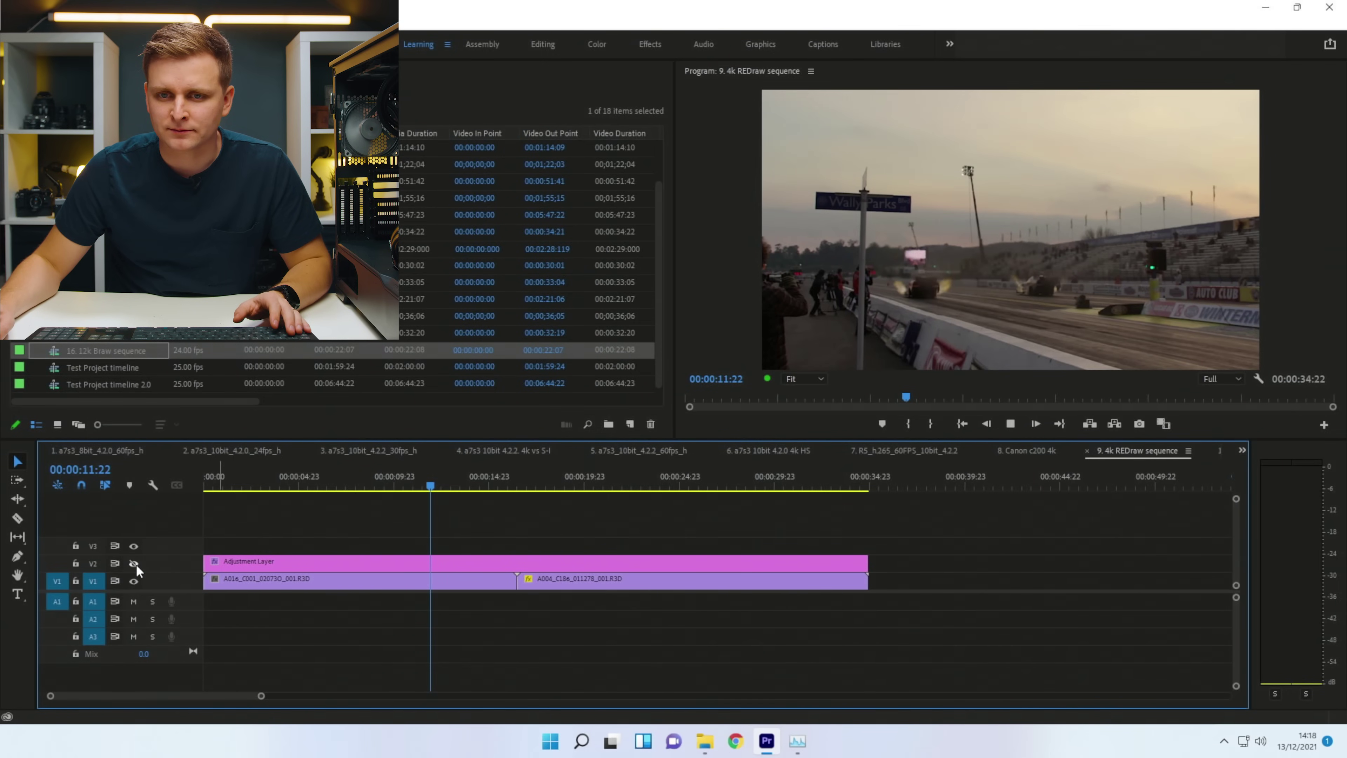
{"action": "left_click", "coordinate": [797, 740]}
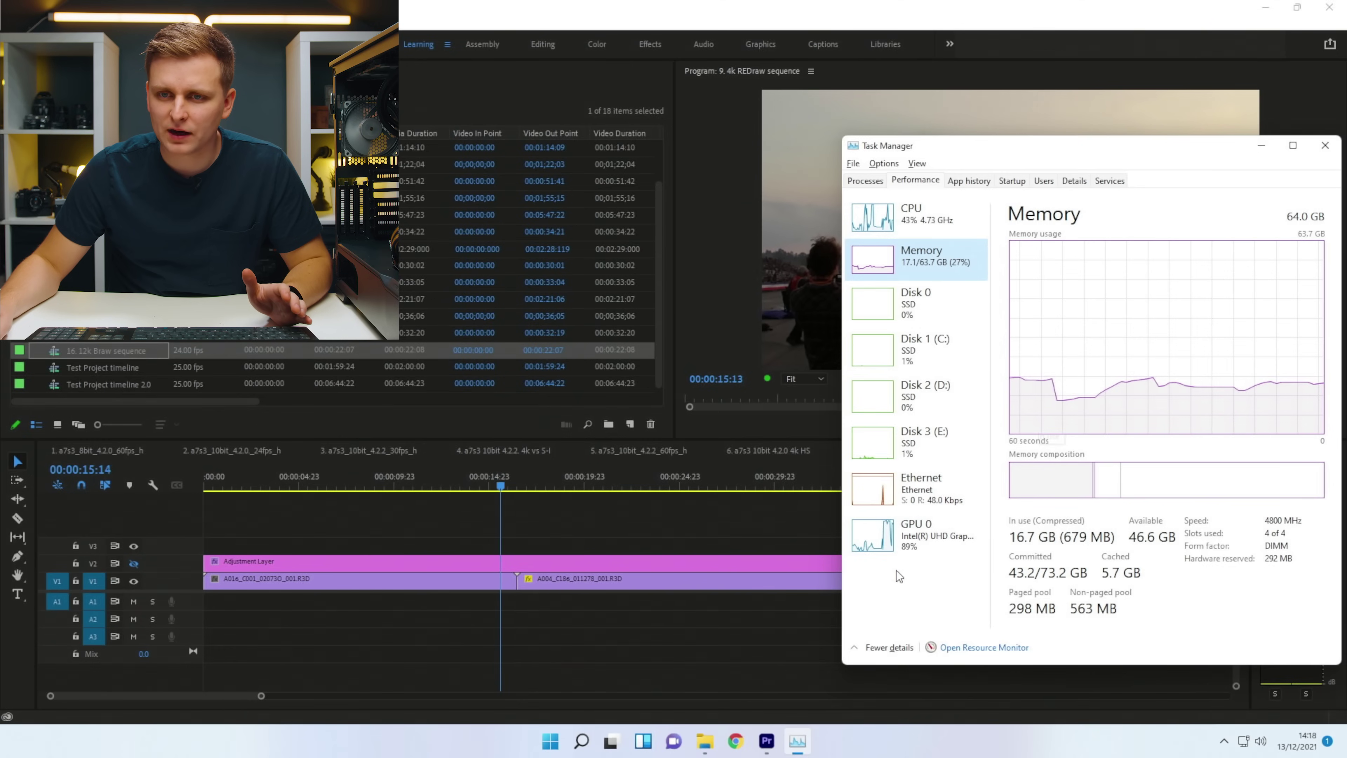
{"action": "left_click", "coordinate": [765, 382]}
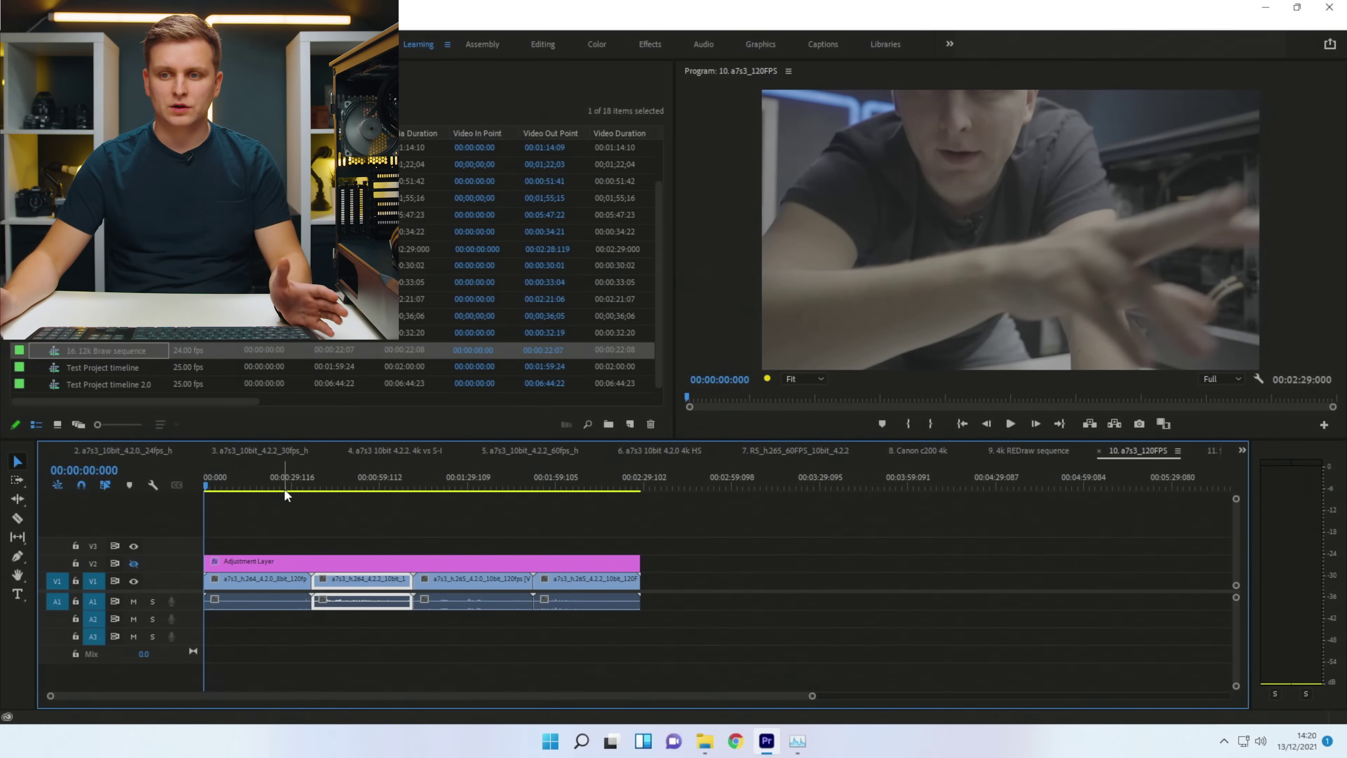
- Play the 120fps sequence from the start while watching GPU graphs in Task Manager
{"action": "key", "text": "space"}
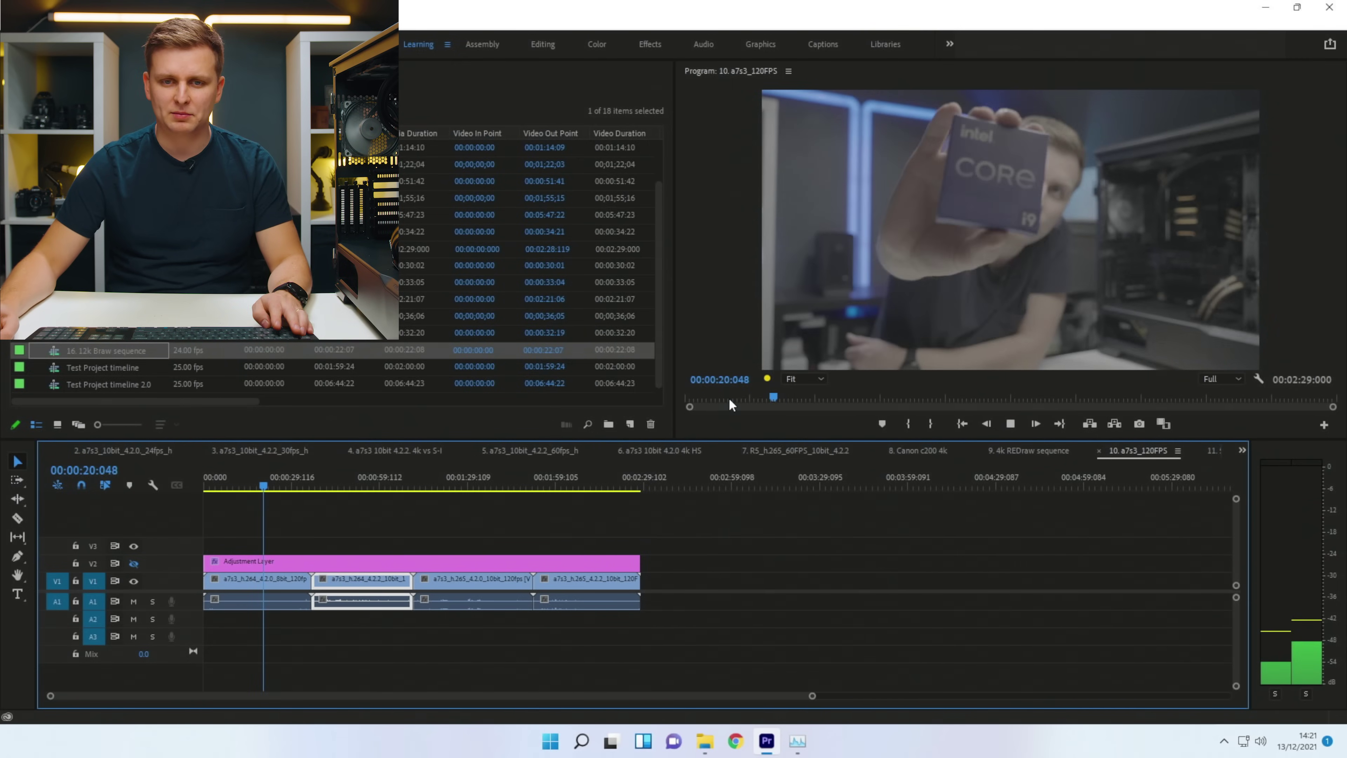
{"action": "key", "text": "alt+Tab"}
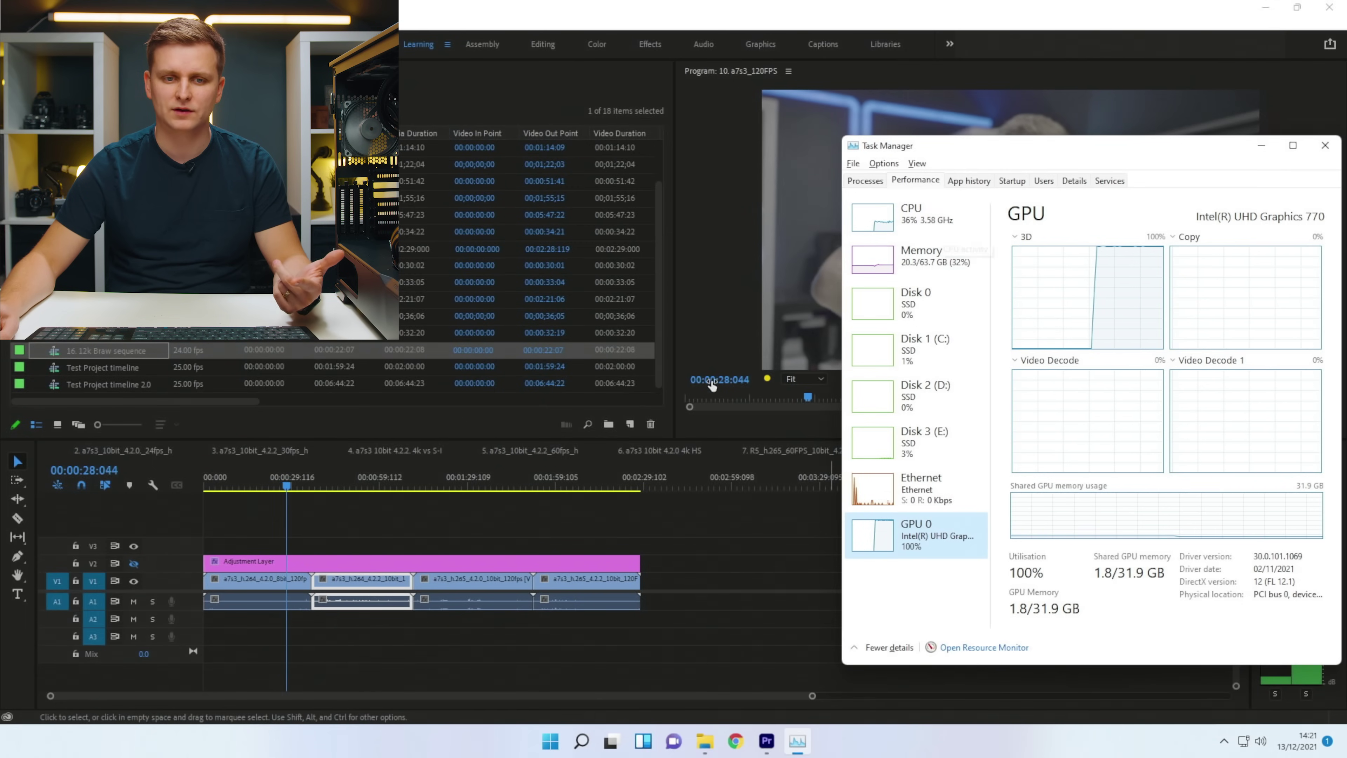
{"action": "left_click", "coordinate": [666, 553]}
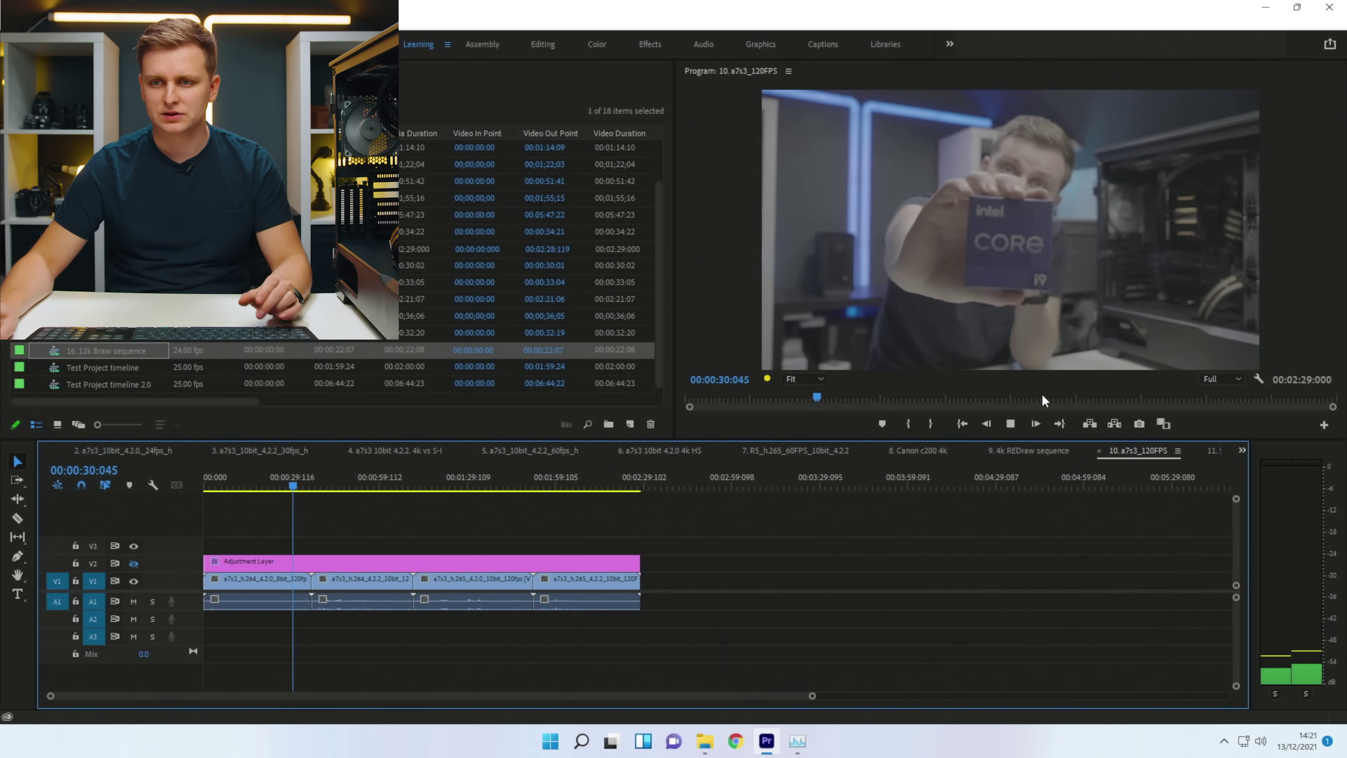
- Resume playback from about 45 seconds, check GPU load again, then scrub to about 53 seconds
{"action": "left_click_drag", "start_coordinate": [334, 476], "coordinate": [340, 476]}
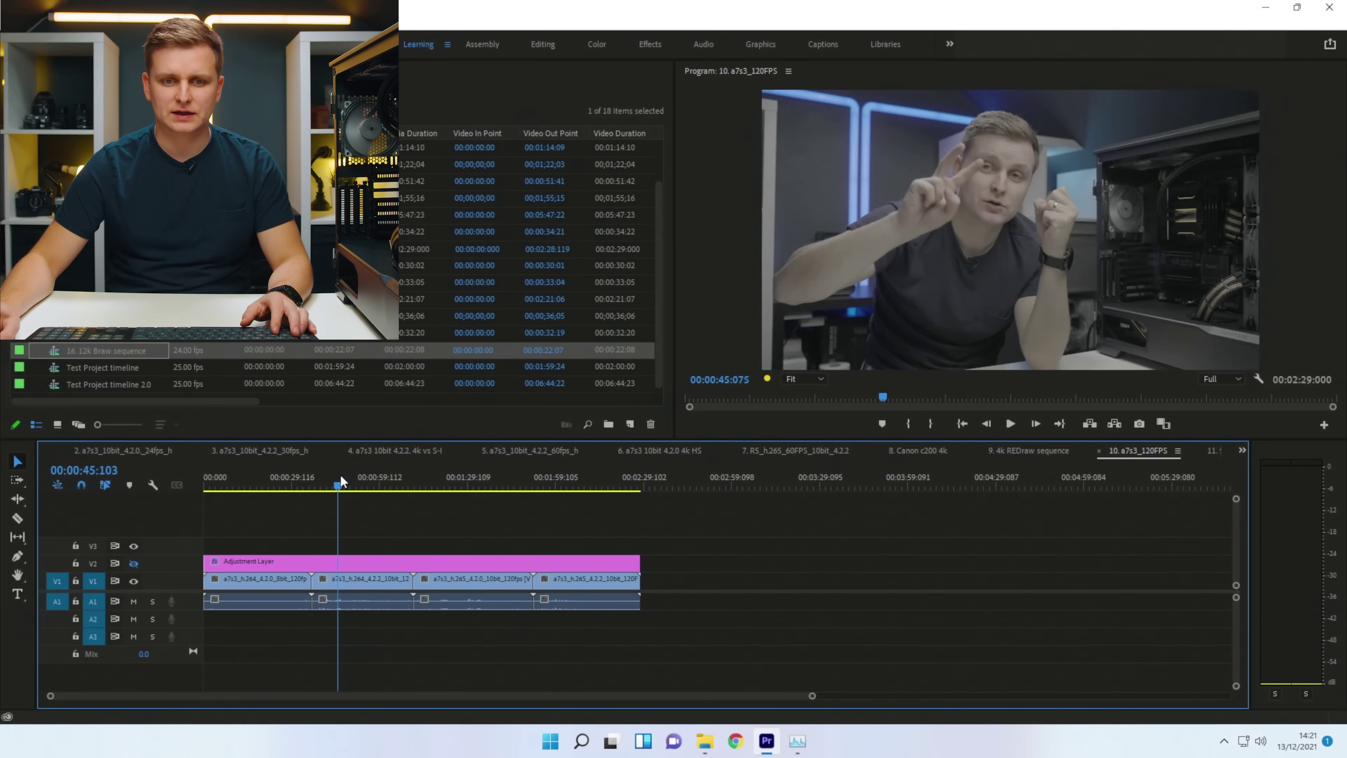
{"action": "key", "text": "space"}
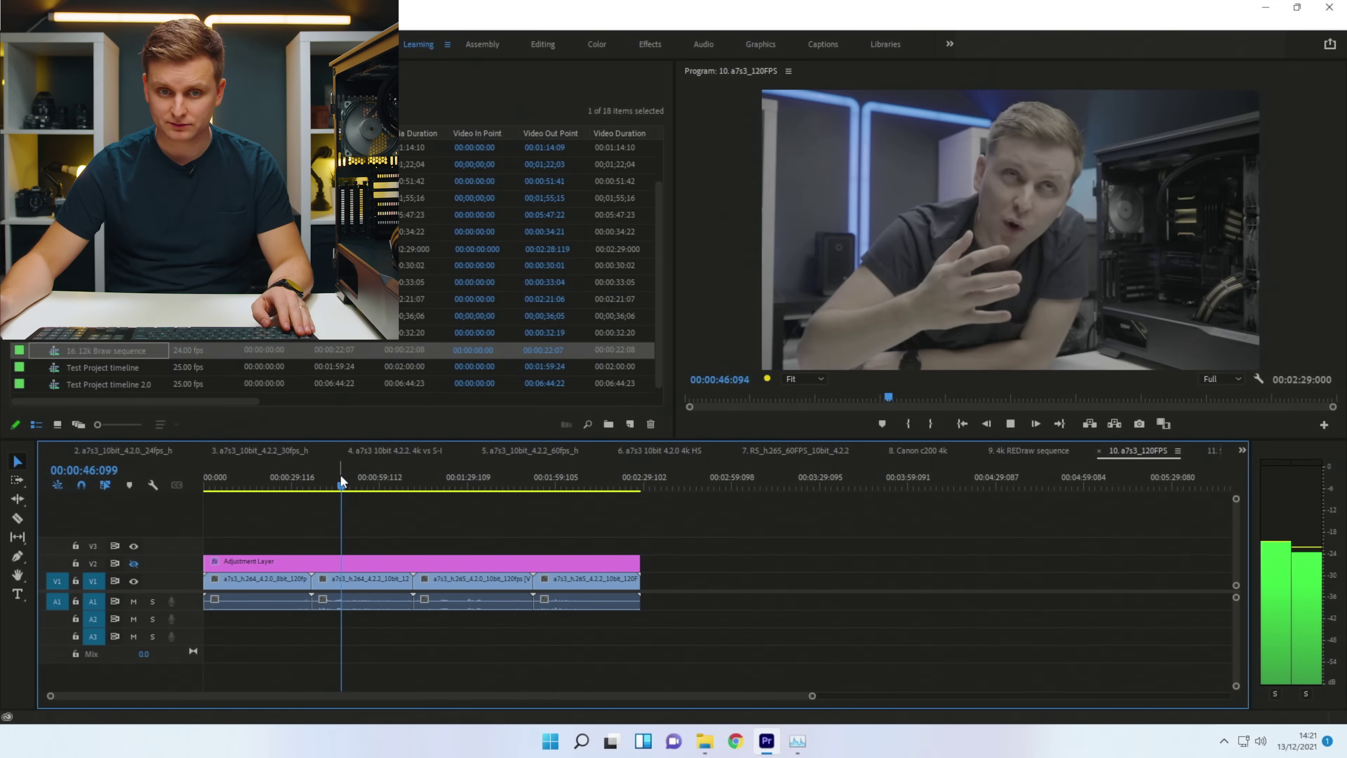
{"action": "key", "text": "alt+Tab"}
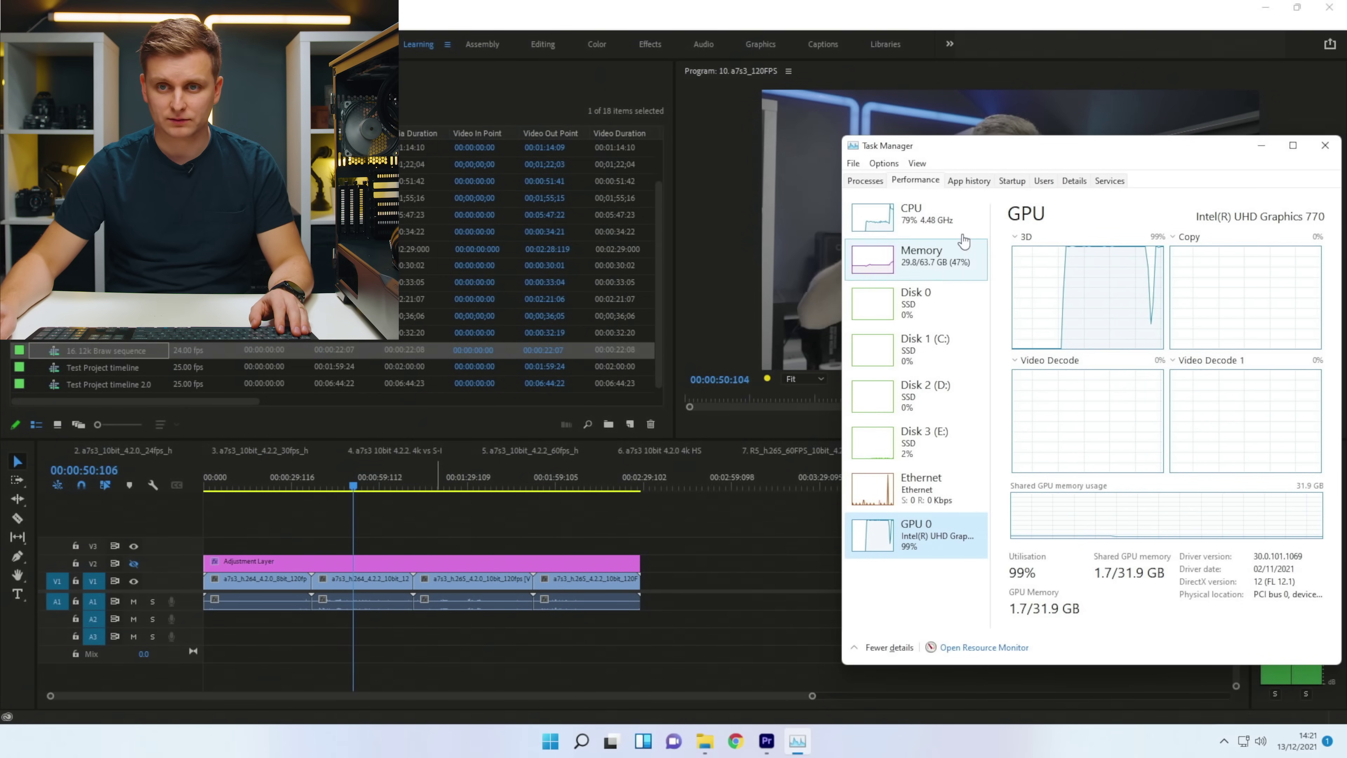
{"action": "left_click", "coordinate": [508, 524]}
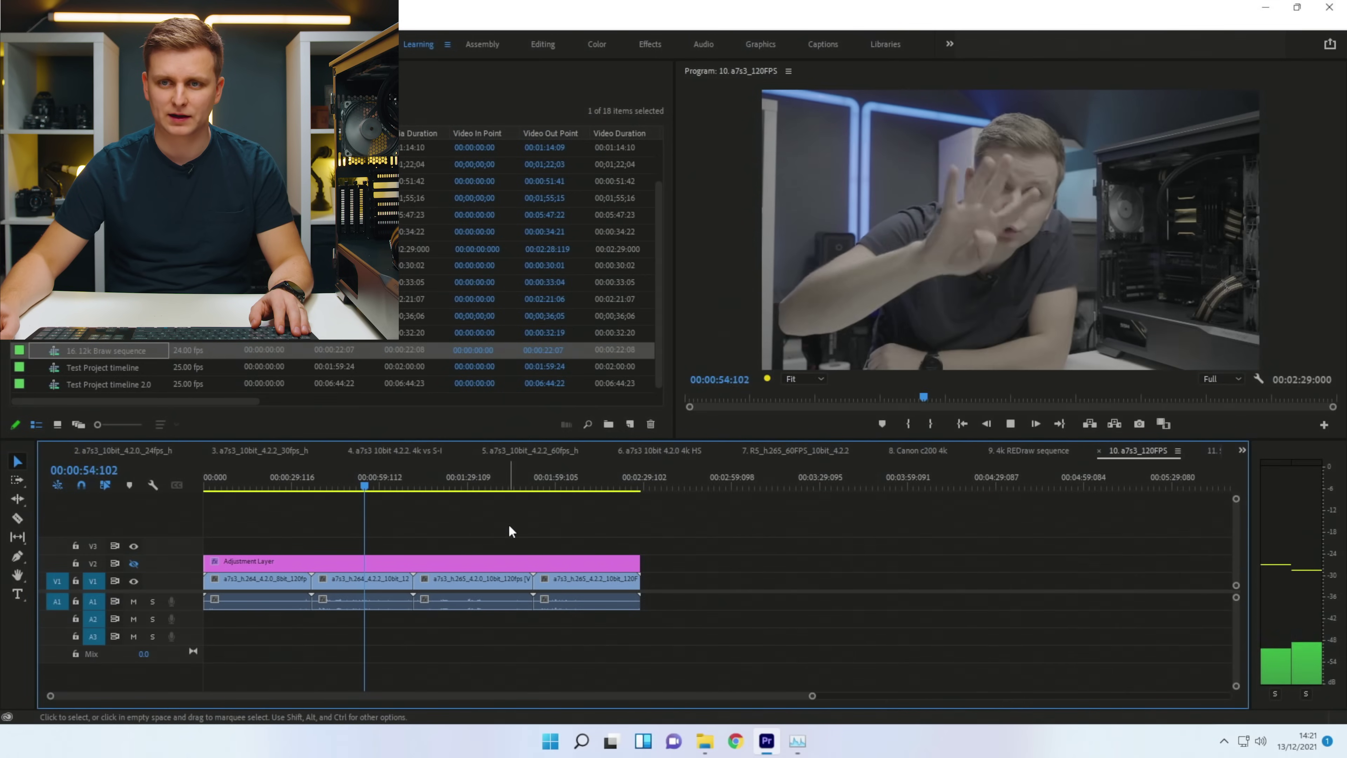
{"action": "mouse_move", "coordinate": [770, 376]}
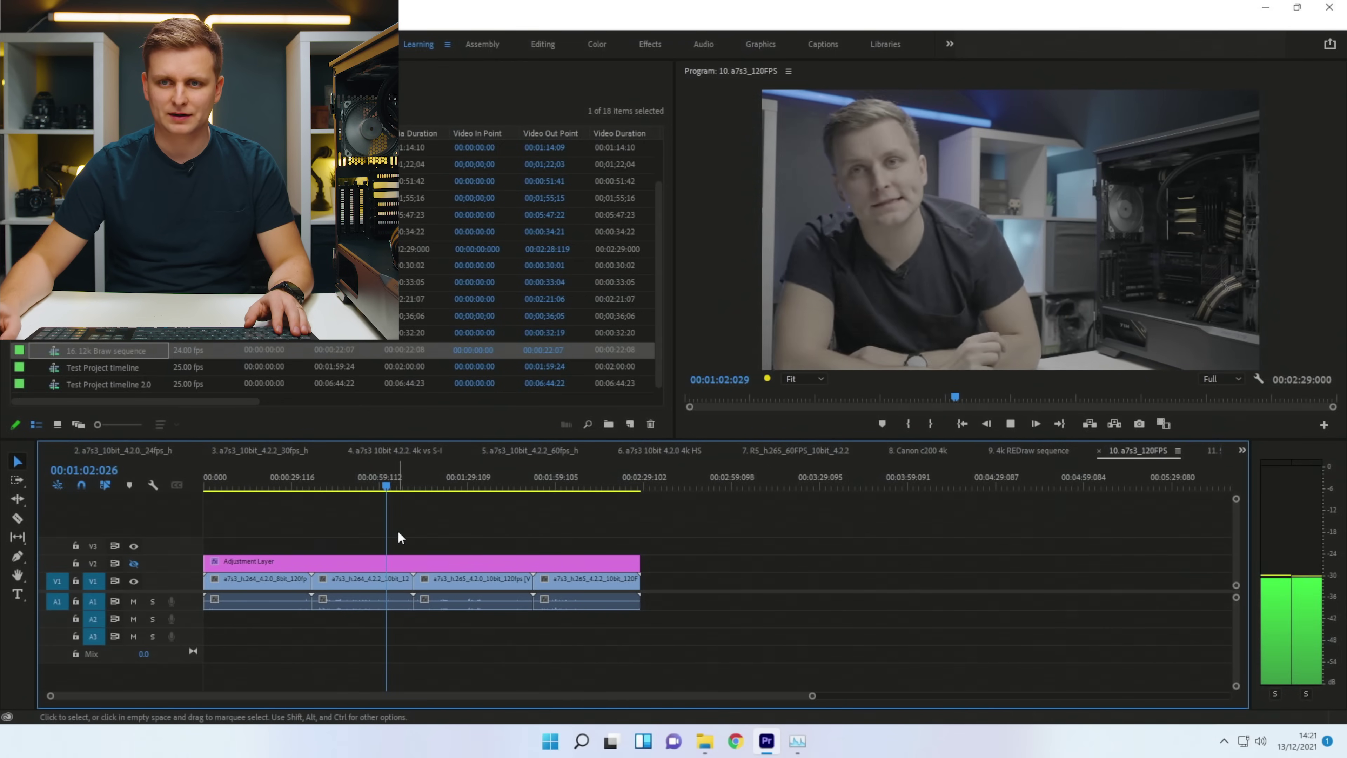
{"action": "left_click_drag", "start_coordinate": [382, 485], "coordinate": [420, 485]}
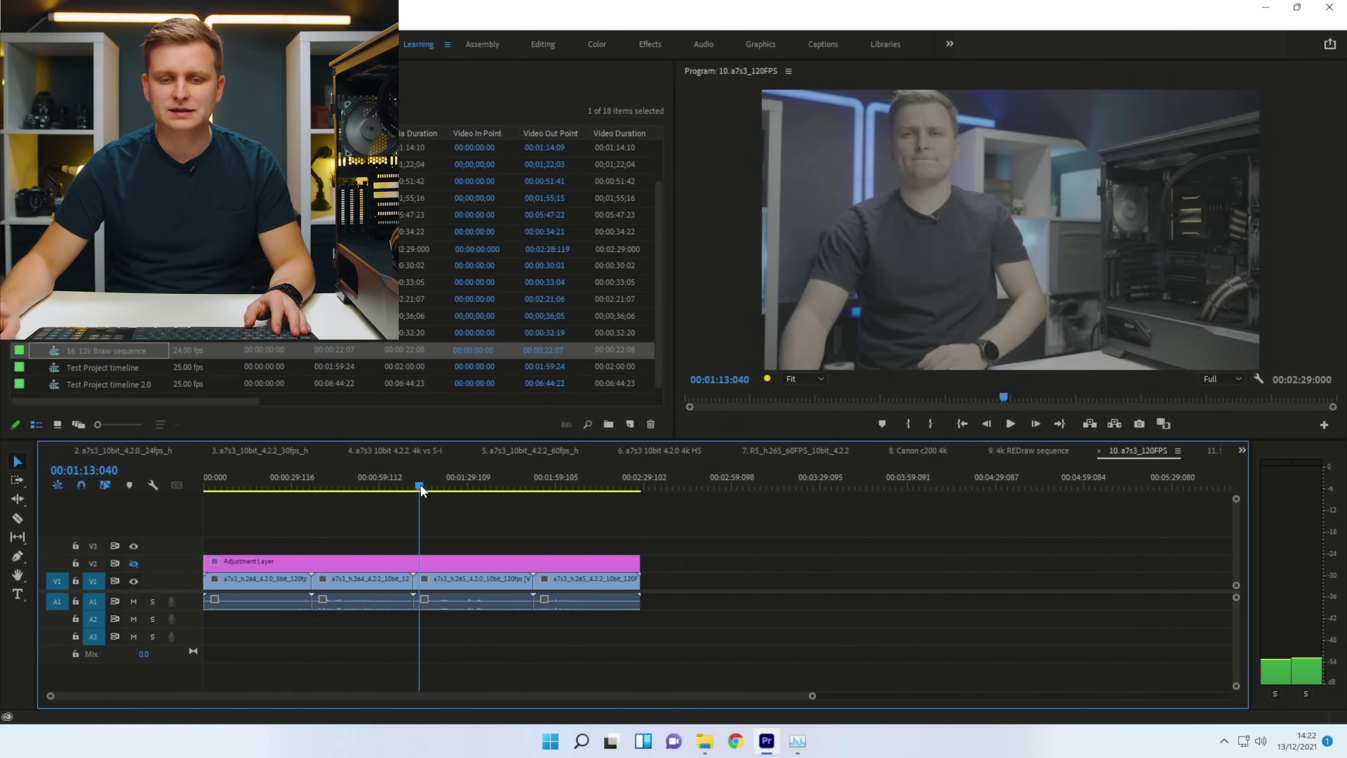
- Play from 1:13 while watching Task Manager's GPU view, then scrub between 1:40 and 1:44
{"action": "key", "text": "space"}
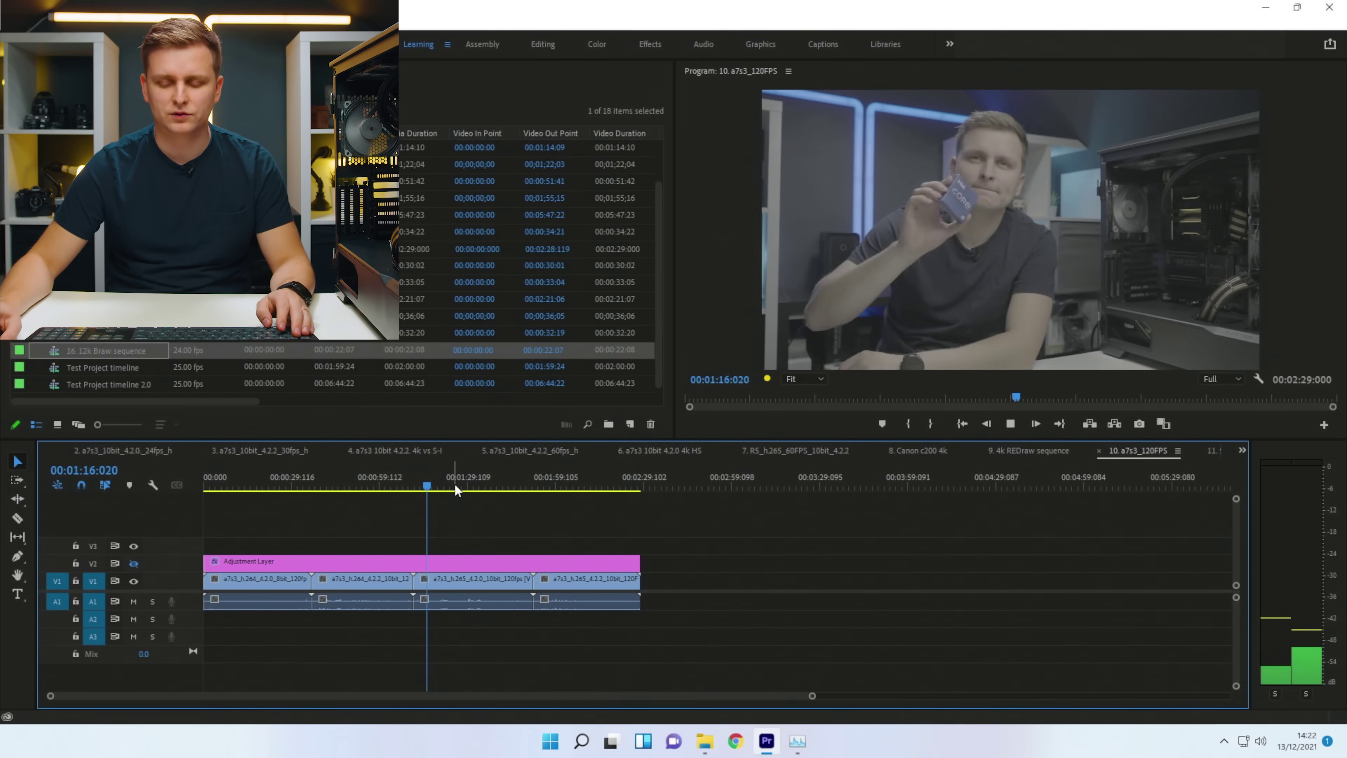
{"action": "key", "text": "alt+Tab"}
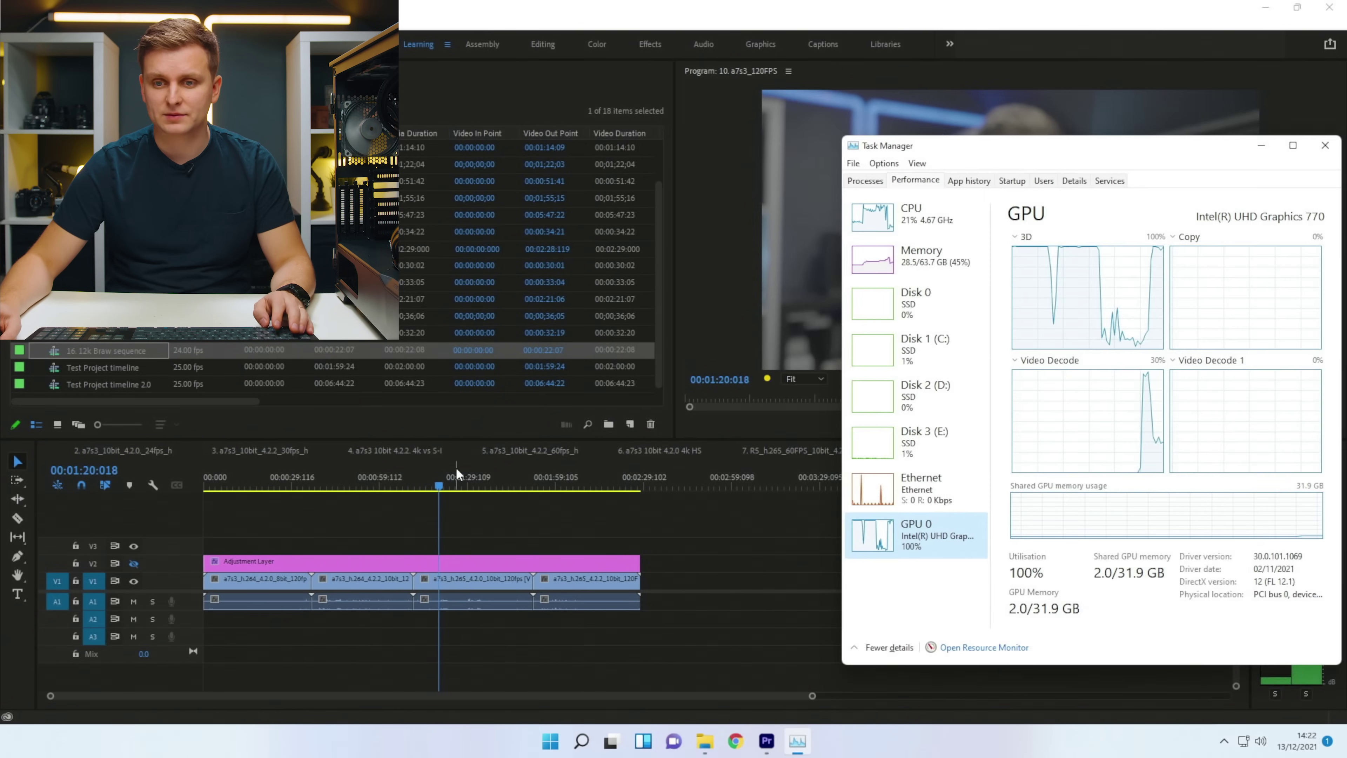
{"action": "key", "text": "alt+Tab"}
{"action": "key", "text": "alt+Tab"}
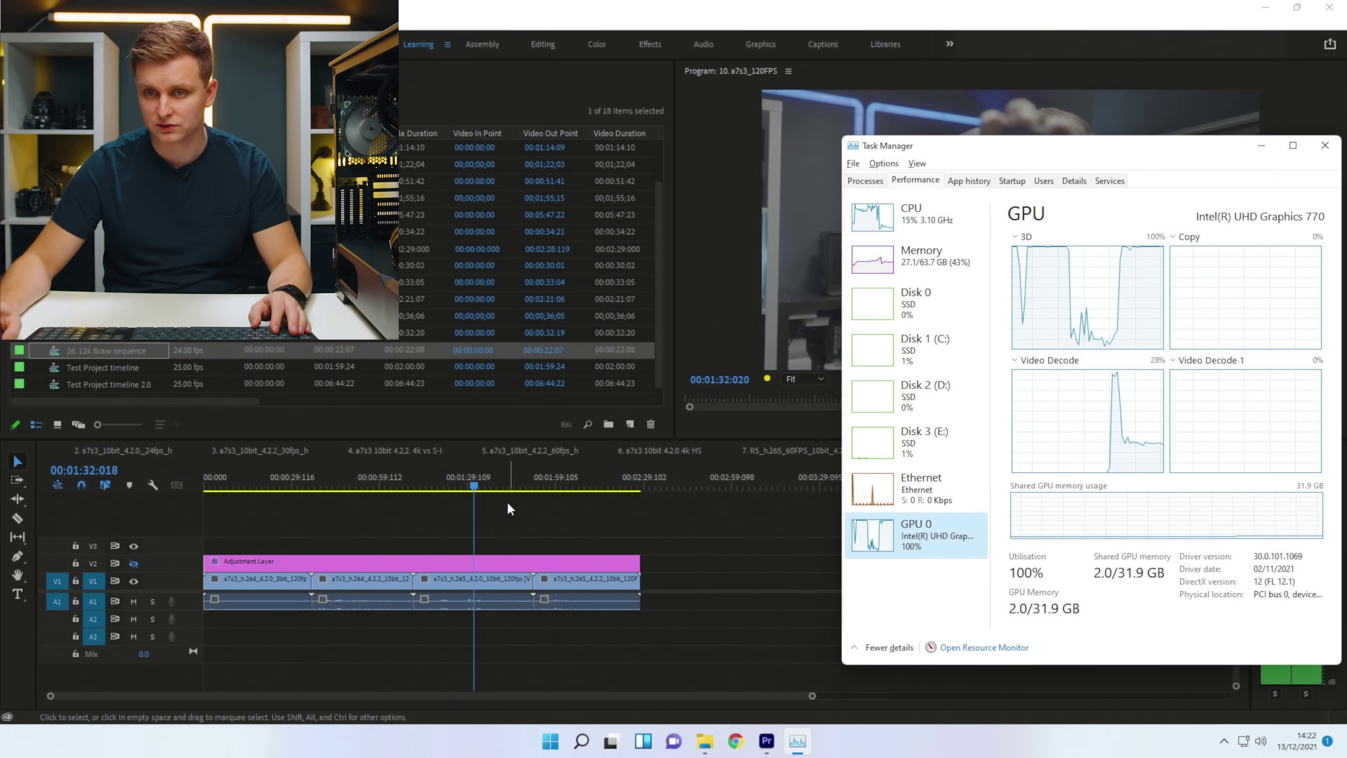
{"action": "left_click", "coordinate": [498, 480]}
{"action": "left_click_drag", "start_coordinate": [500, 480], "coordinate": [533, 523]}
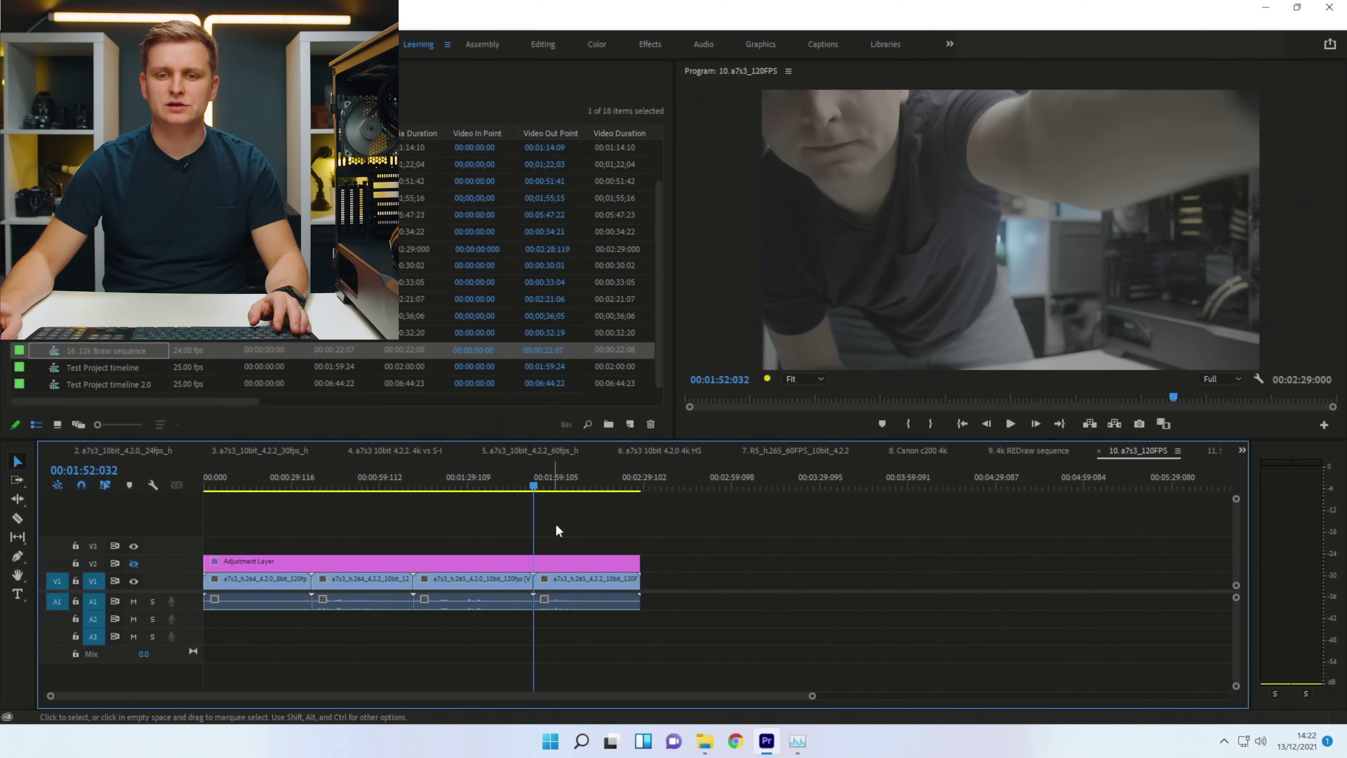
- Play the sequence from about 1:54, then scrub the ending between 2:02 and 2:14
{"action": "left_click", "coordinate": [541, 485]}
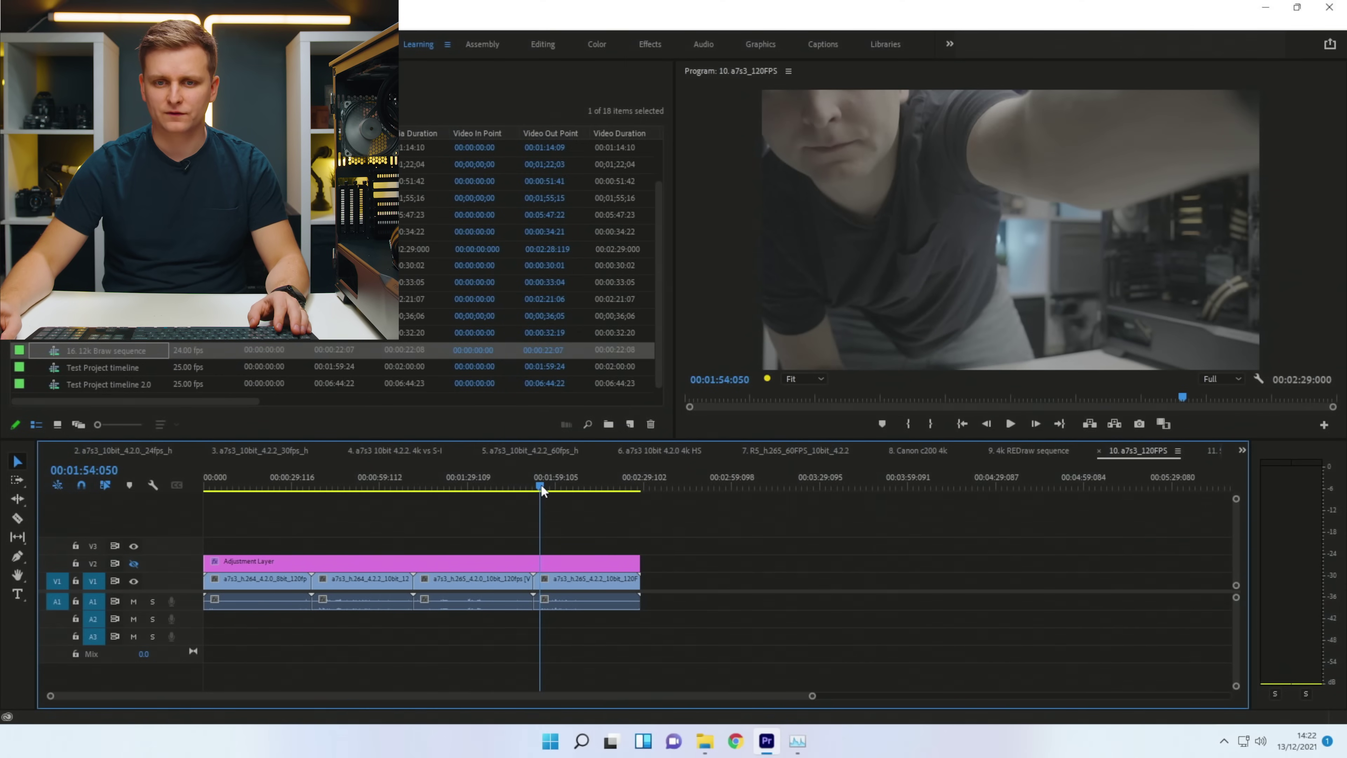
{"action": "key", "text": "space"}
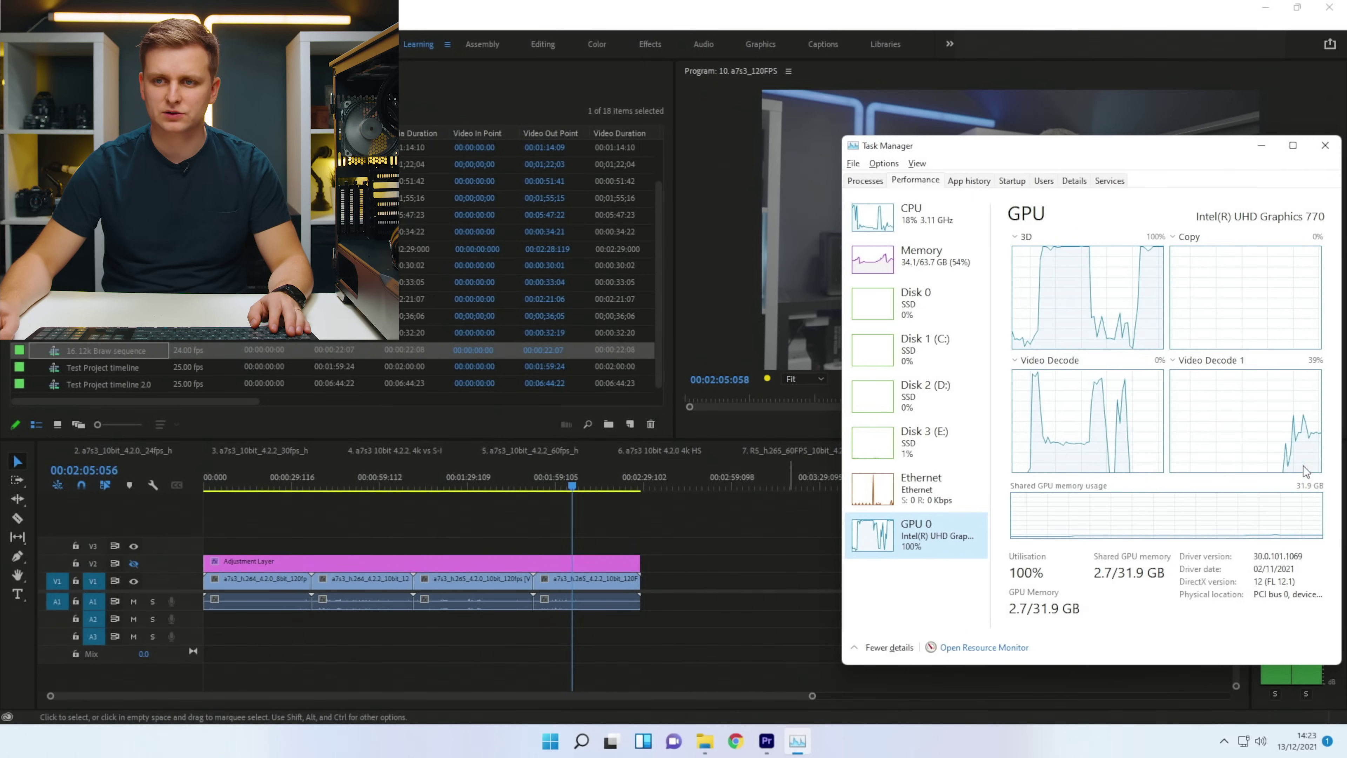
{"action": "left_click", "coordinate": [764, 387]}
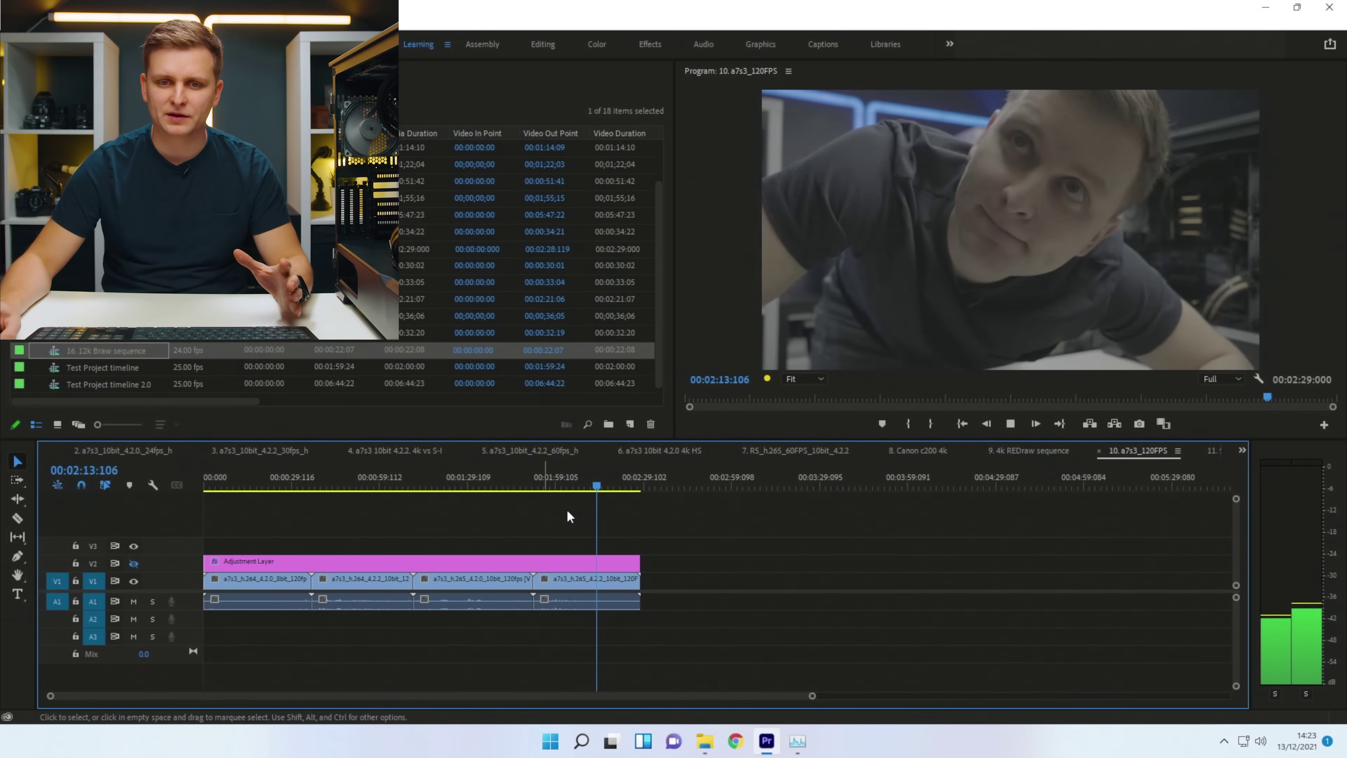
{"action": "left_click", "coordinate": [596, 494]}
{"action": "left_click", "coordinate": [562, 486]}
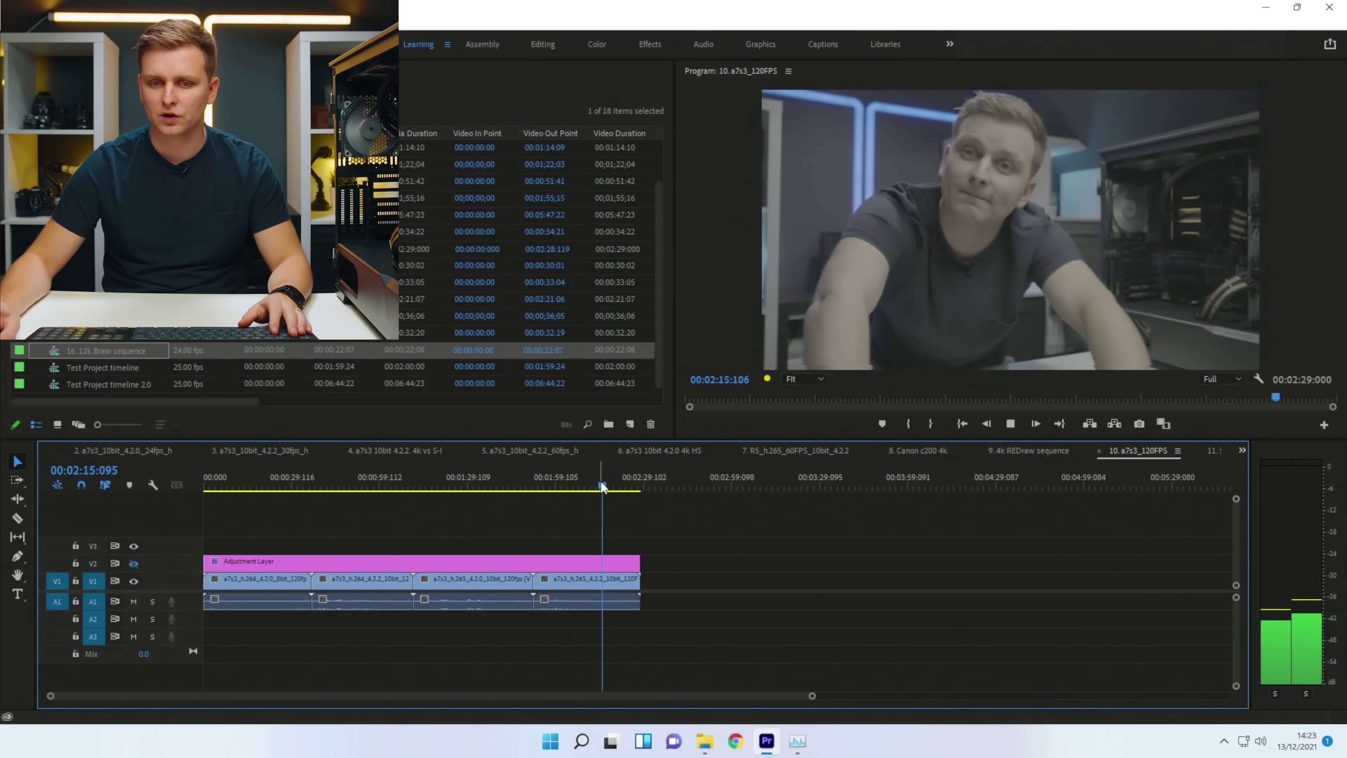
{"action": "left_click_drag", "start_coordinate": [562, 485], "coordinate": [596, 502]}
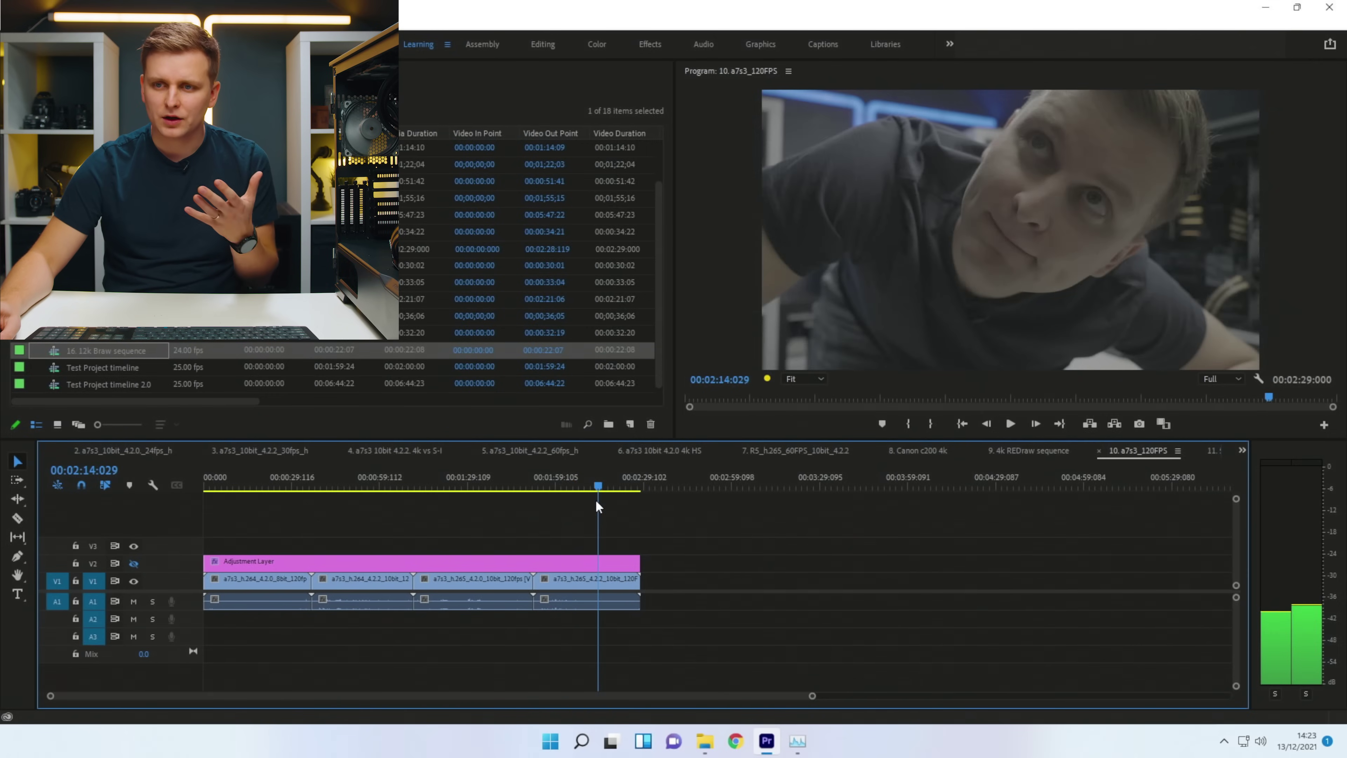
- Set playback resolution to 1/2, scrub the final clip, check GPU graphs, and return to about 2:06
{"action": "left_click", "coordinate": [1238, 376]}
{"action": "left_click", "coordinate": [1235, 405]}
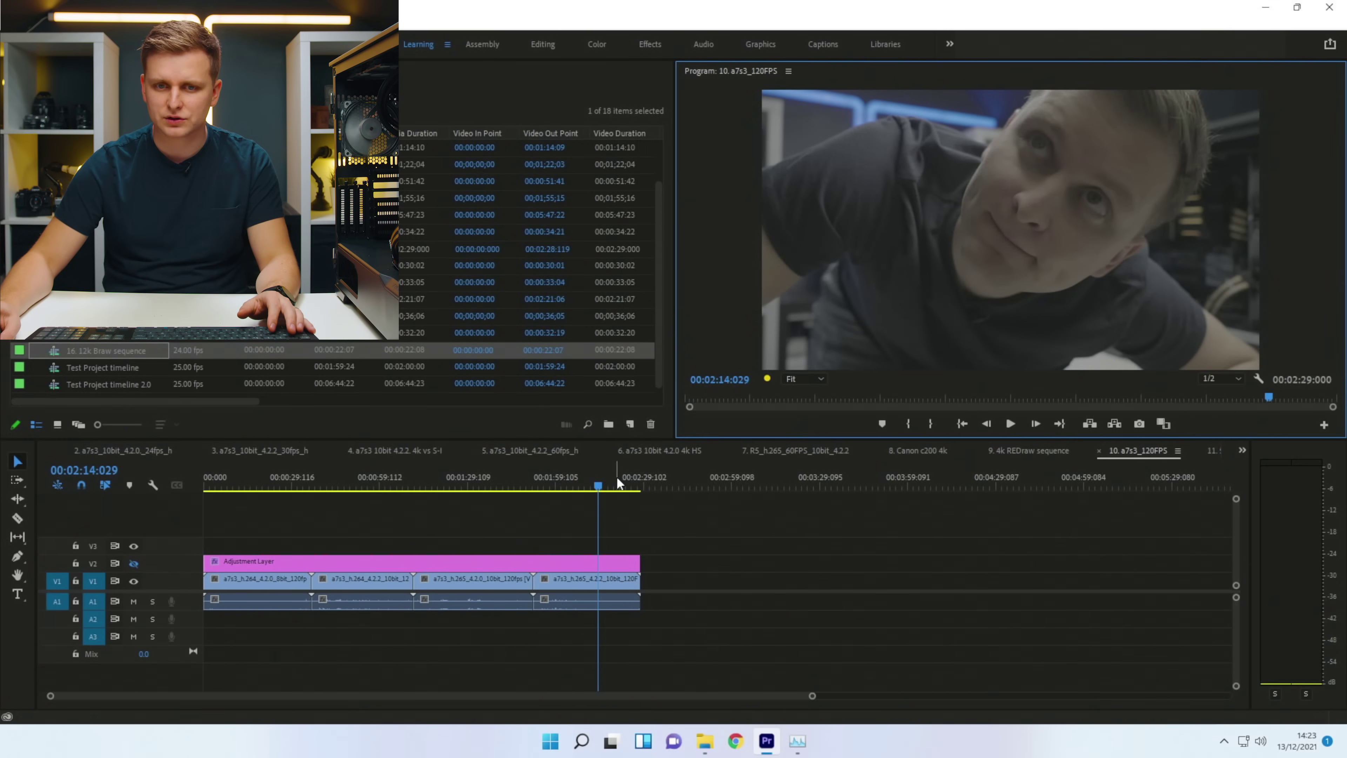
{"action": "left_click_drag", "start_coordinate": [617, 477], "coordinate": [549, 485]}
{"action": "key", "text": "alt+Tab"}
{"action": "key", "text": "alt+Tab"}
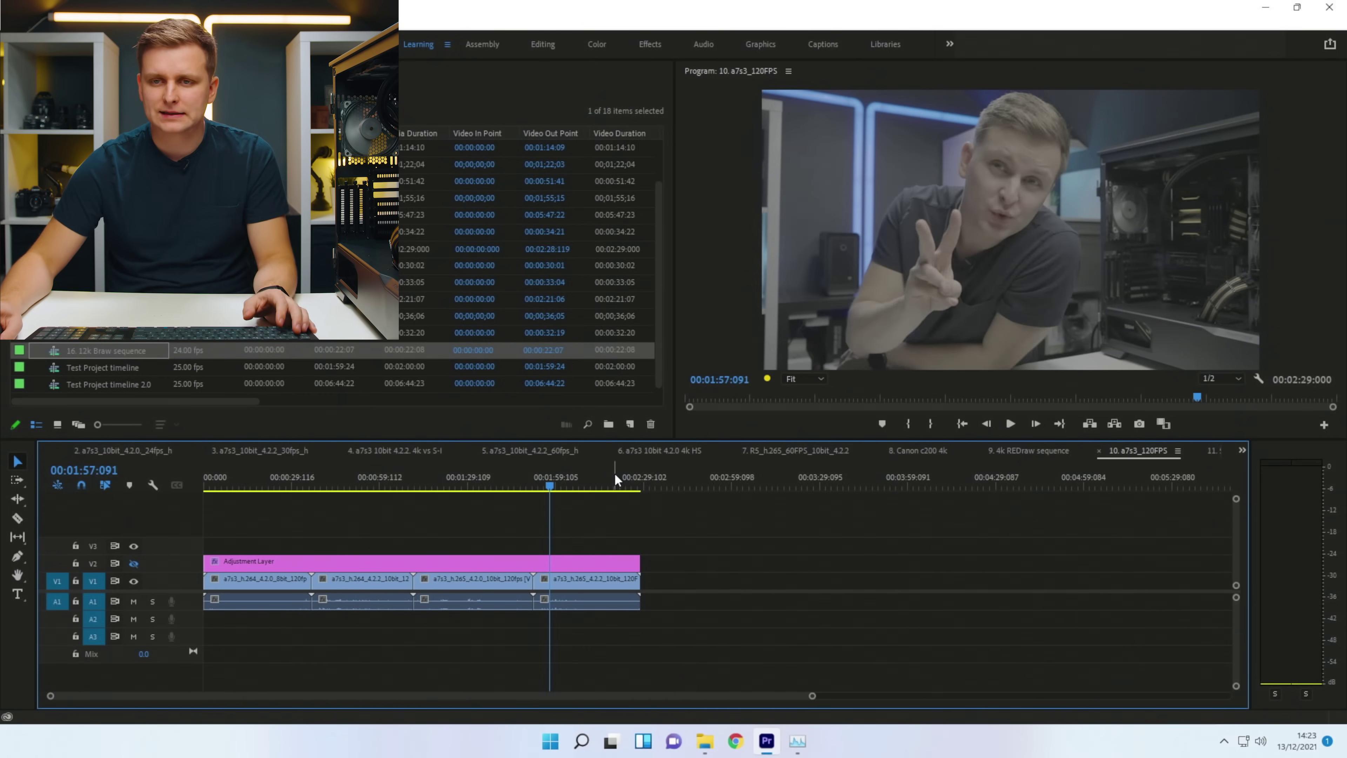
{"action": "left_click", "coordinate": [577, 480]}
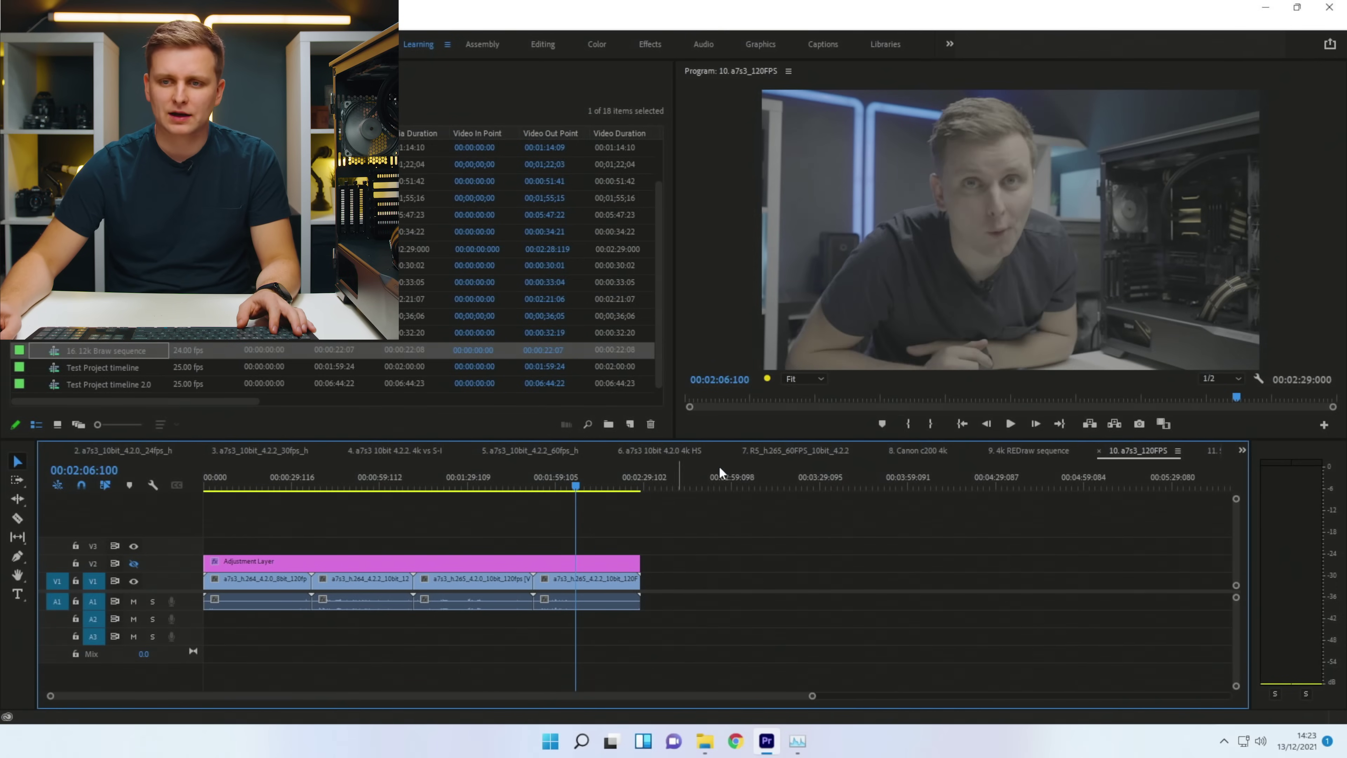
- Return to the start of the 5k REDraw sequence, hide the V2 adjustment layer, and play it
{"action": "scroll", "coordinate": [1125, 452], "scroll_direction": "down", "scroll_amount": 1}
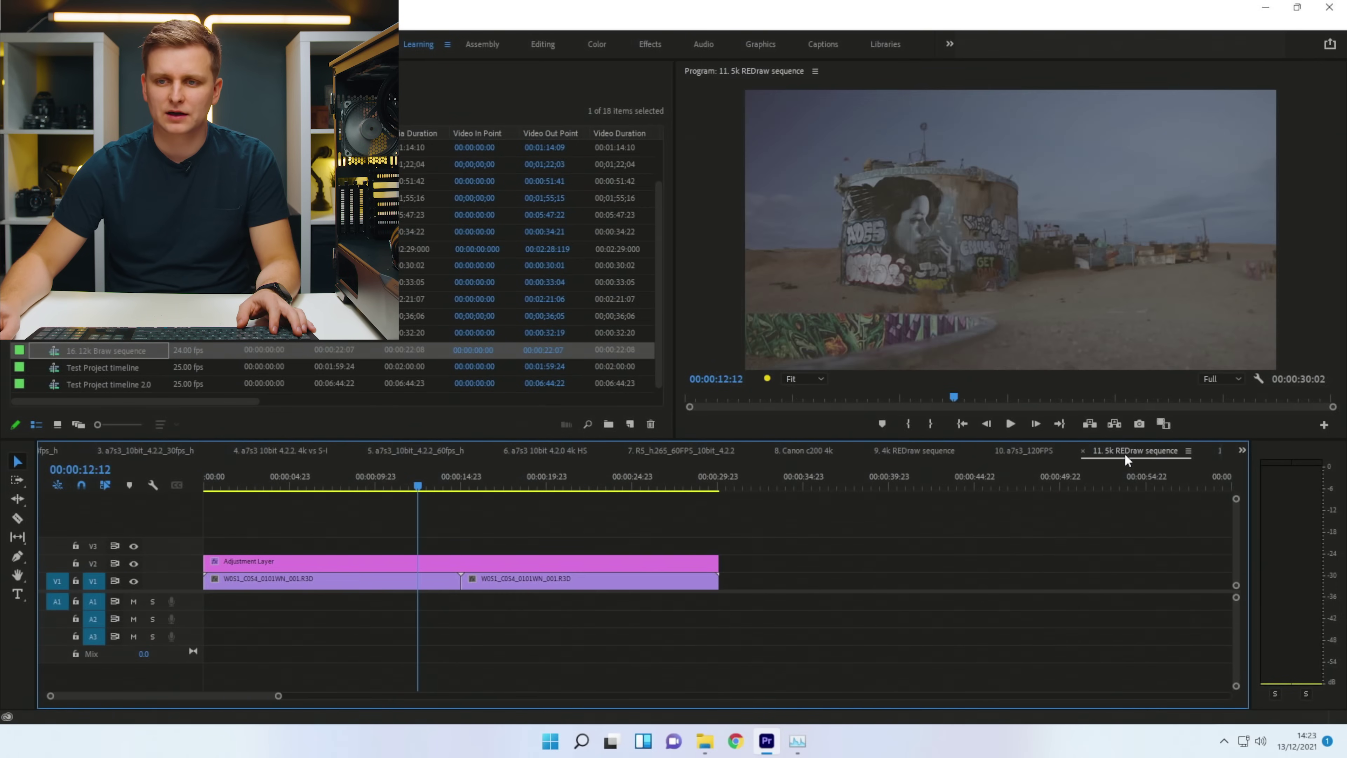
{"action": "left_click_drag", "start_coordinate": [215, 481], "coordinate": [187, 478]}
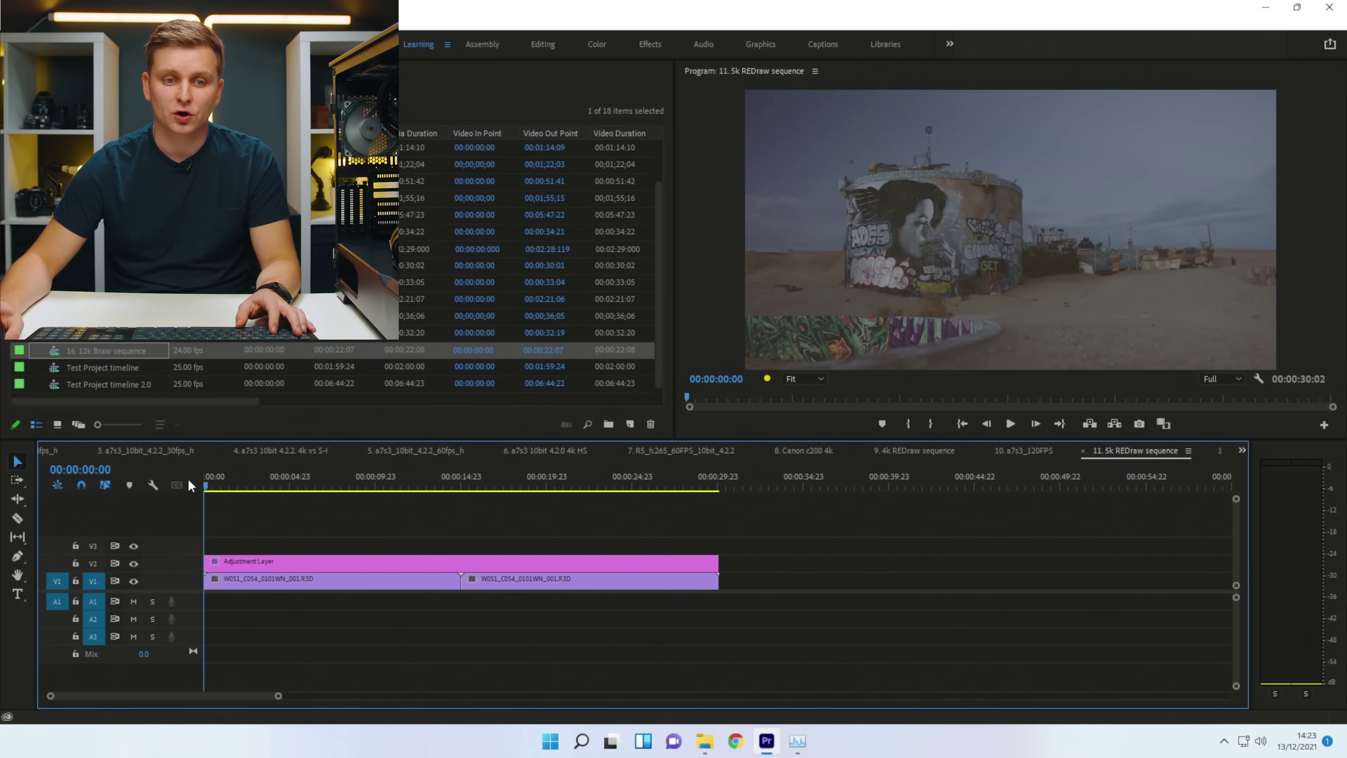
{"action": "left_click", "coordinate": [134, 563]}
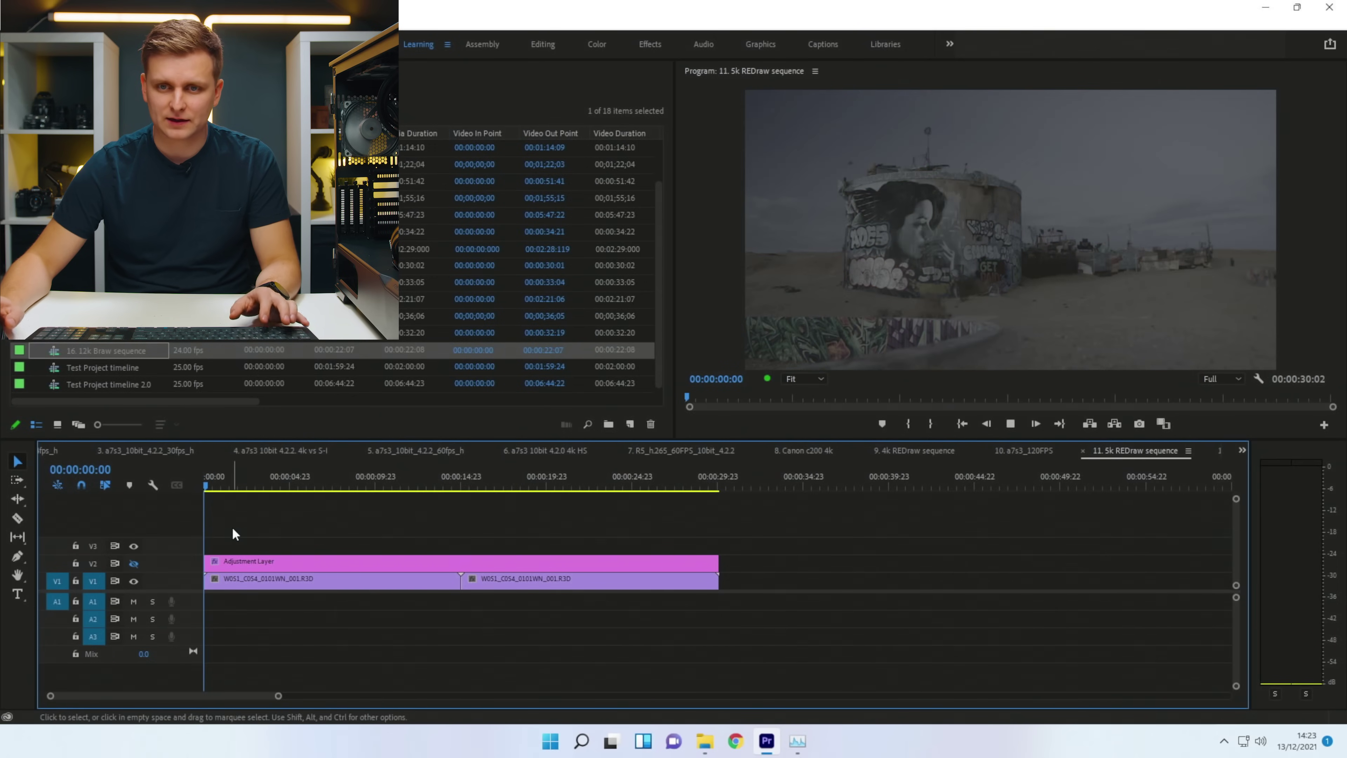
{"action": "key", "text": "space"}
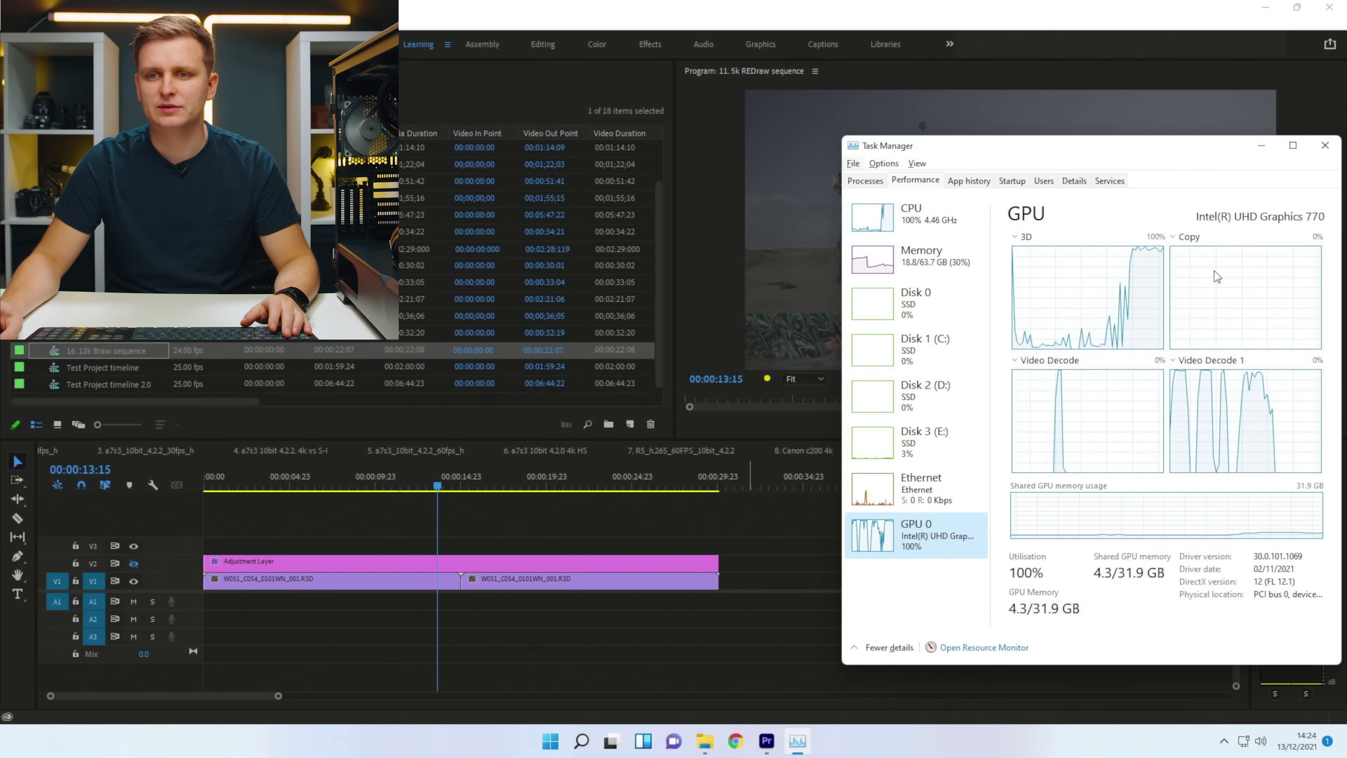
- Scrub the 5k REDraw sequence between its start and about 18 seconds
{"action": "left_click", "coordinate": [419, 511]}
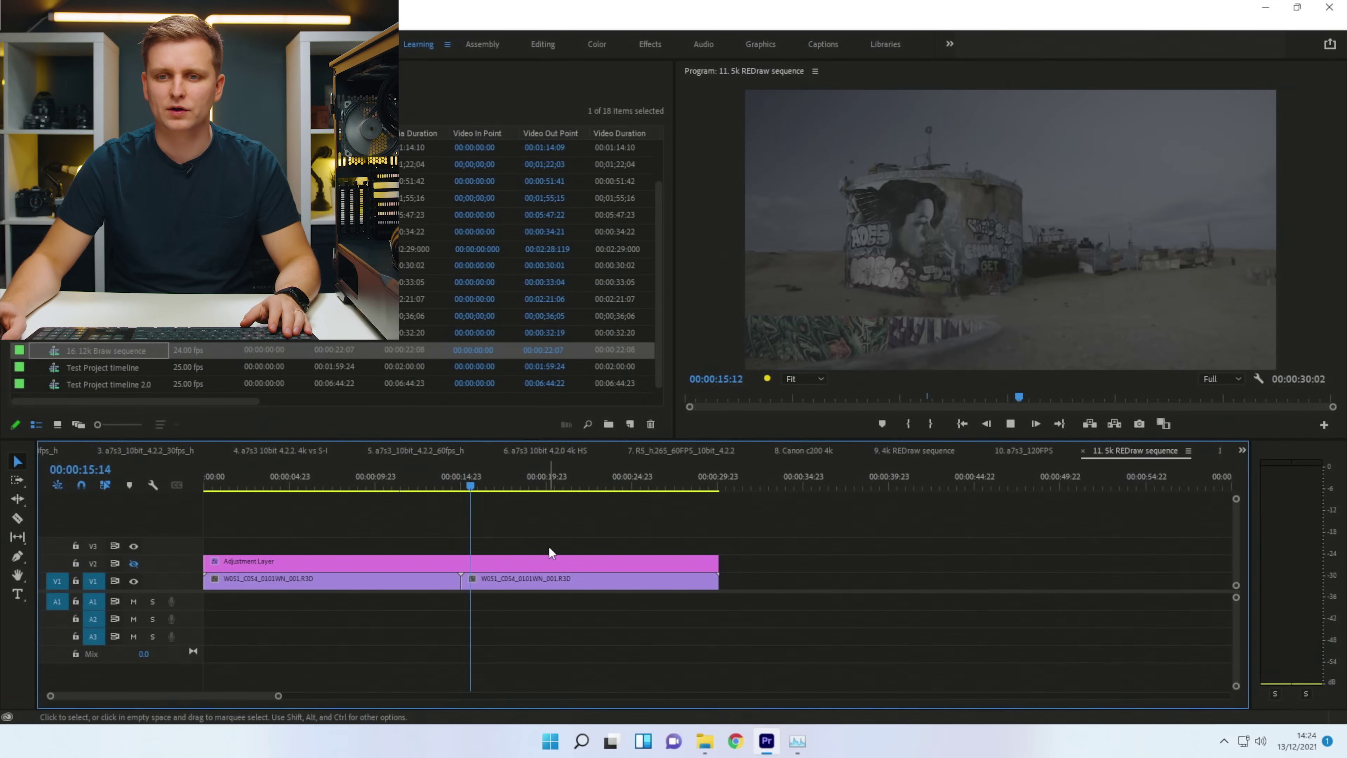
{"action": "left_click_drag", "start_coordinate": [559, 486], "coordinate": [519, 488]}
{"action": "left_click_drag", "start_coordinate": [637, 478], "coordinate": [234, 545]}
{"action": "mouse_move", "coordinate": [399, 541]}
{"action": "left_mouse_down"}
{"action": "mouse_move", "coordinate": [517, 538]}
{"action": "mouse_move", "coordinate": [380, 542]}
{"action": "left_mouse_up"}
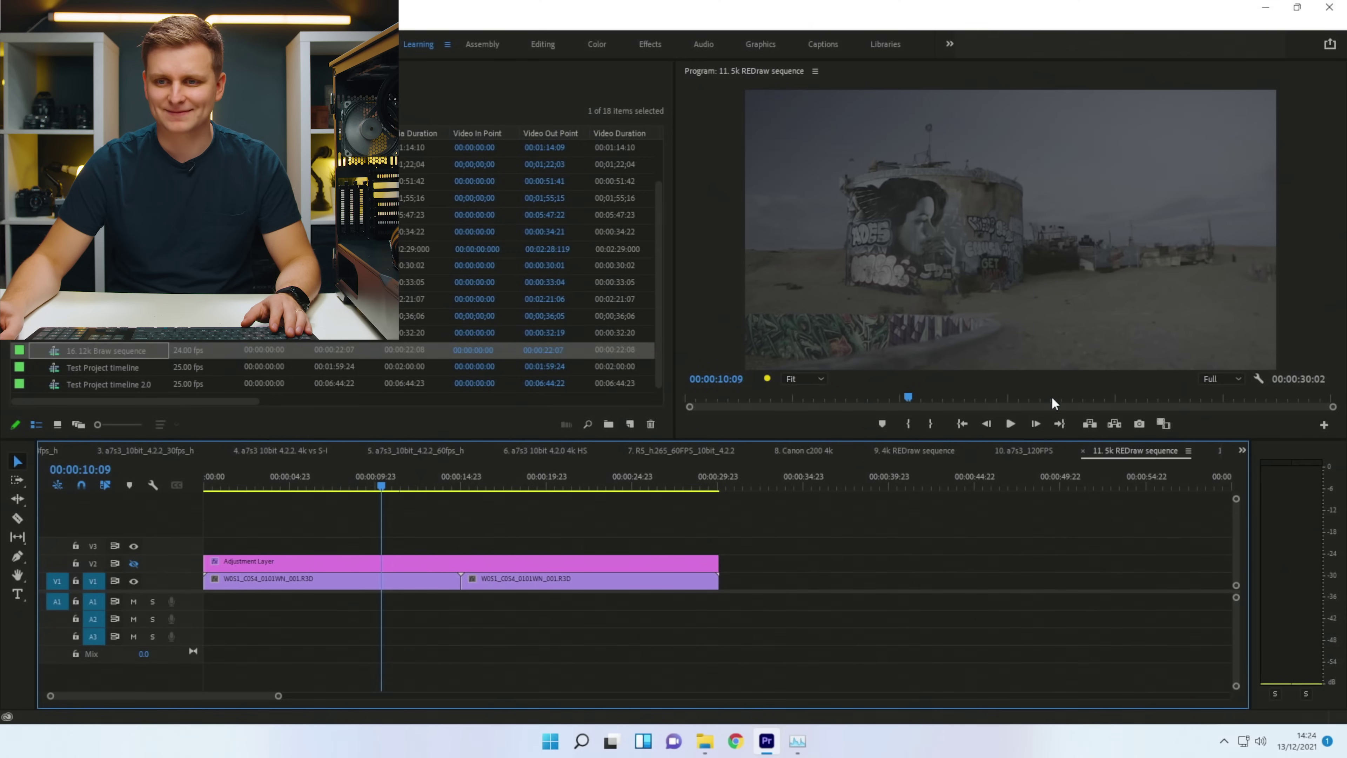
{"action": "scroll", "coordinate": [1145, 451], "scroll_direction": "down", "scroll_amount": 1}
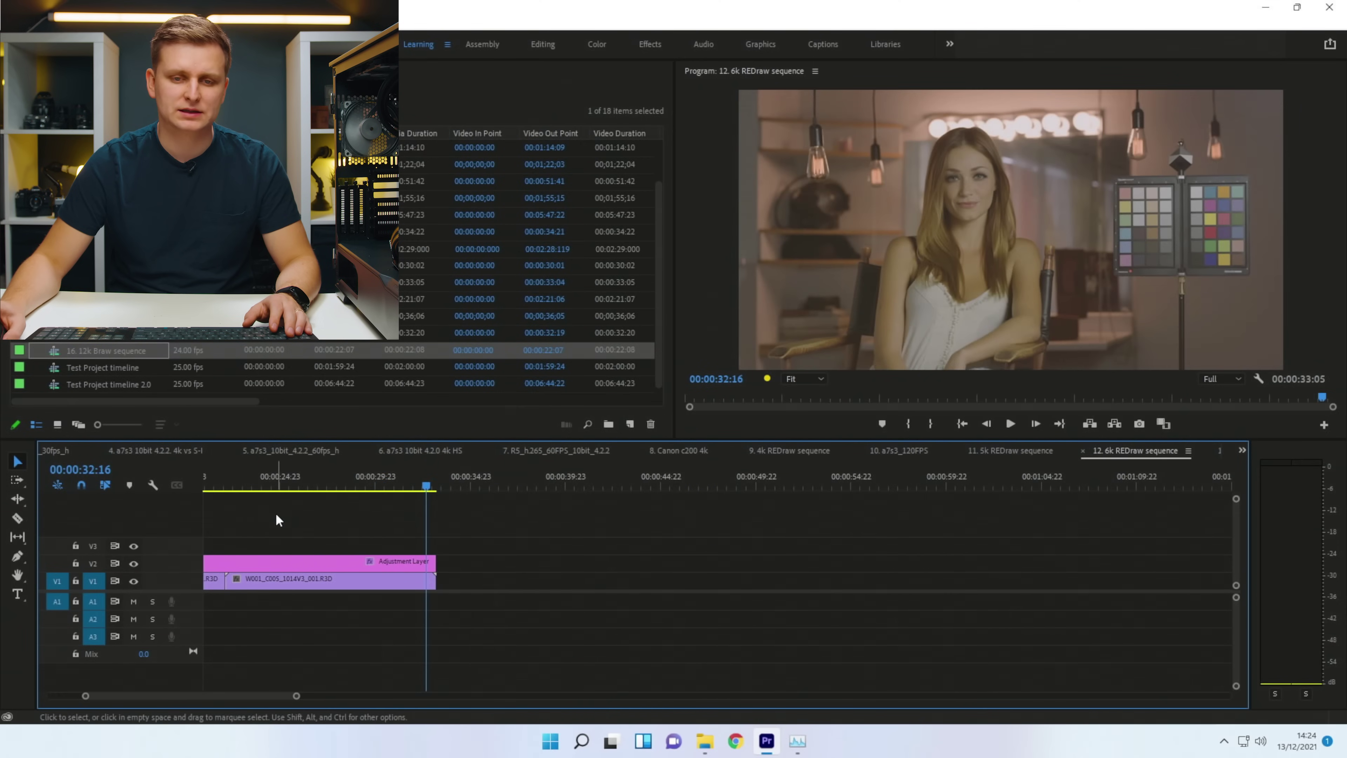
- Fit the 6k REDraw sequence in the timeline, scrub to about 10 seconds, and briefly play it
{"action": "scroll", "coordinate": [288, 518], "scroll_direction": "up", "scroll_amount": 3}
{"action": "key", "text": "minus"}
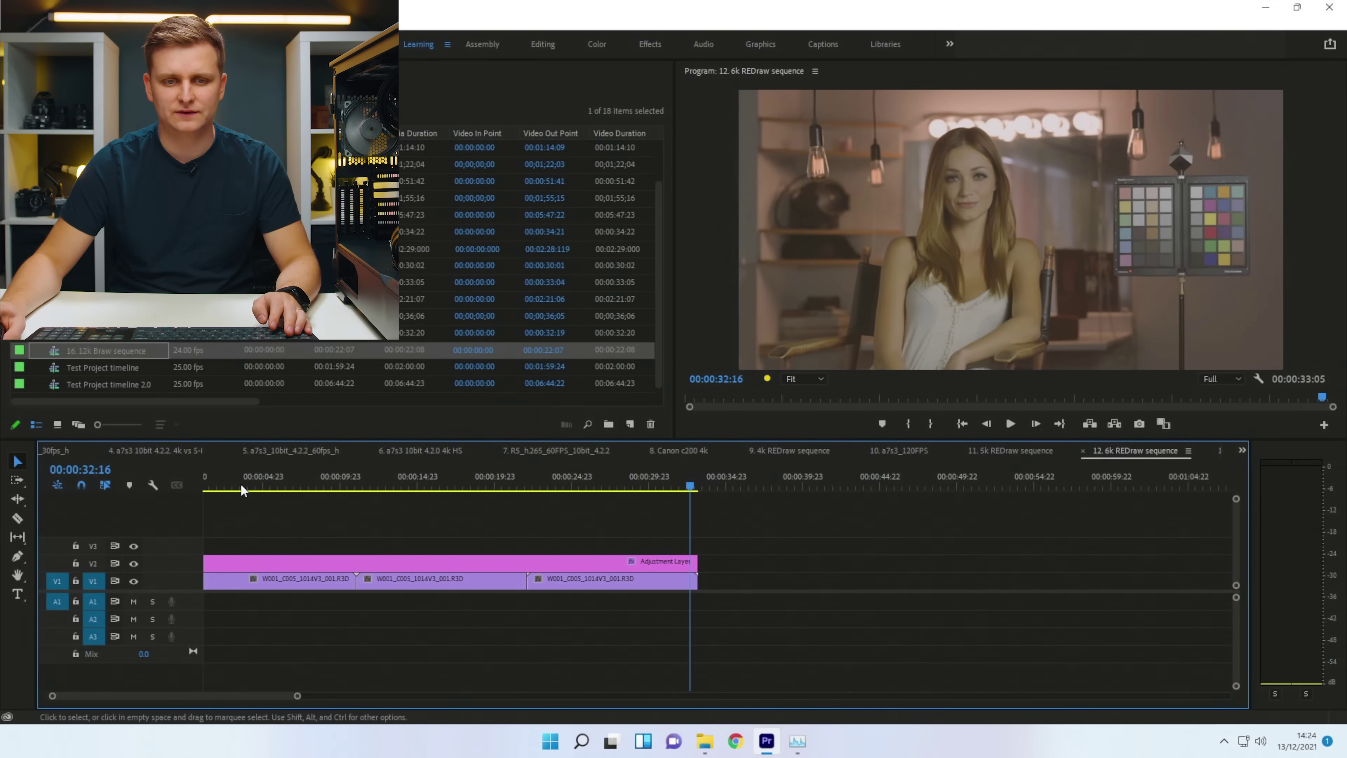
{"action": "left_click_drag", "start_coordinate": [266, 474], "coordinate": [677, 471]}
{"action": "left_click_drag", "start_coordinate": [585, 472], "coordinate": [524, 473]}
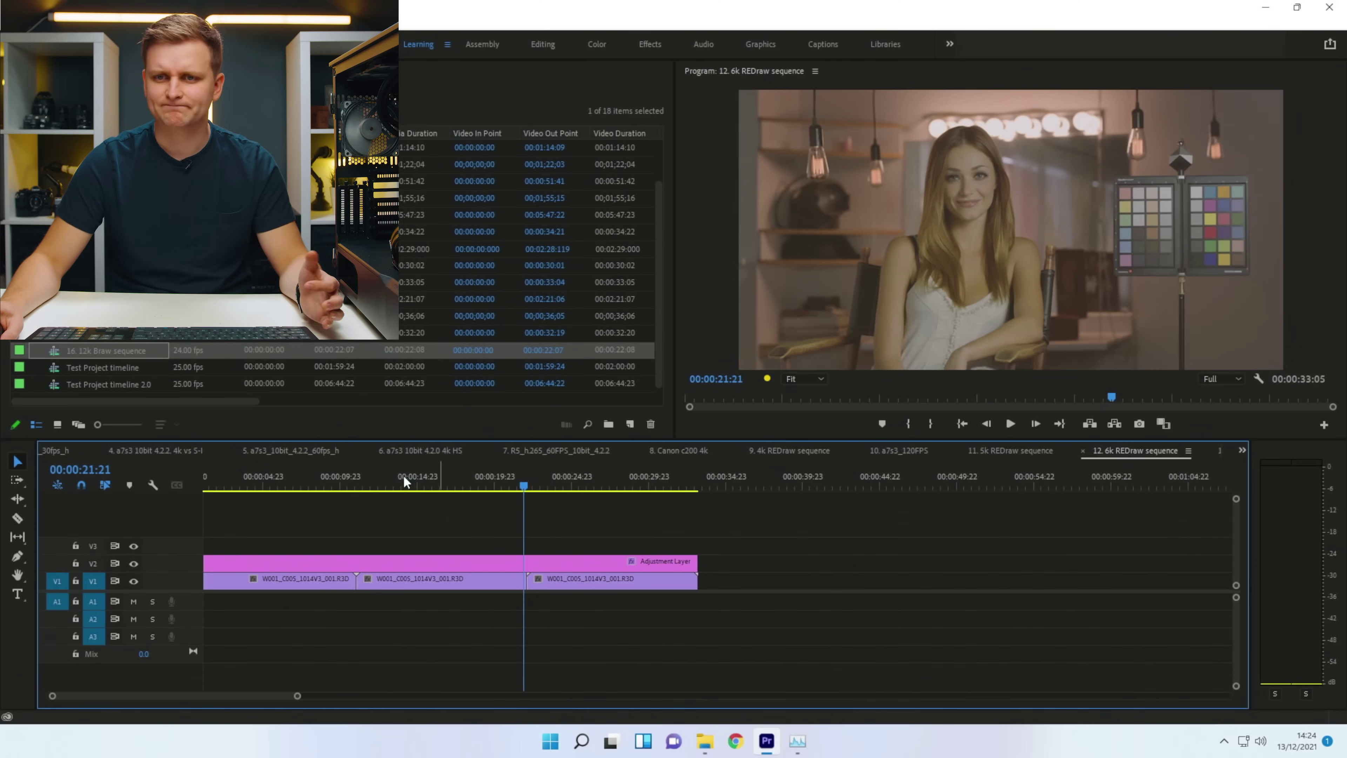
{"action": "left_click_drag", "start_coordinate": [397, 474], "coordinate": [352, 478]}
{"action": "key", "text": "space"}
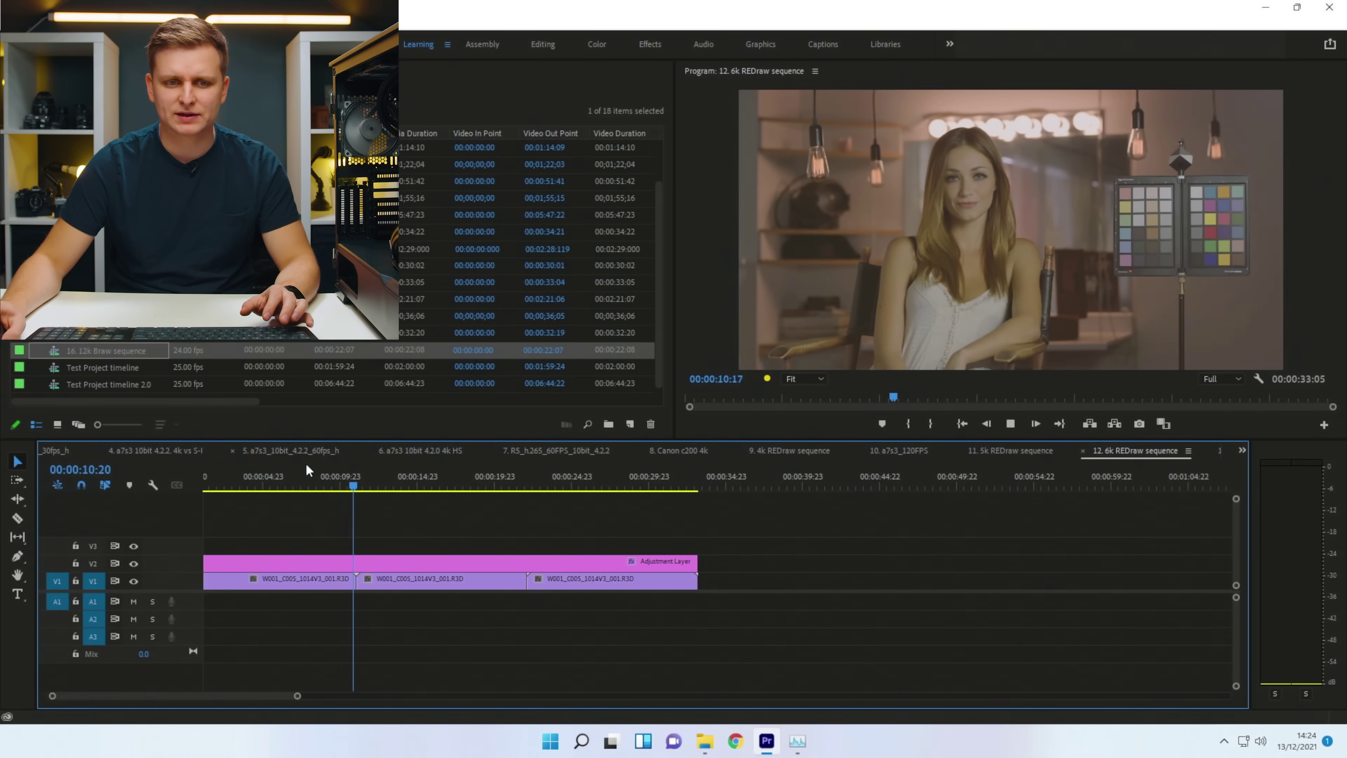
{"action": "key", "text": "space"}
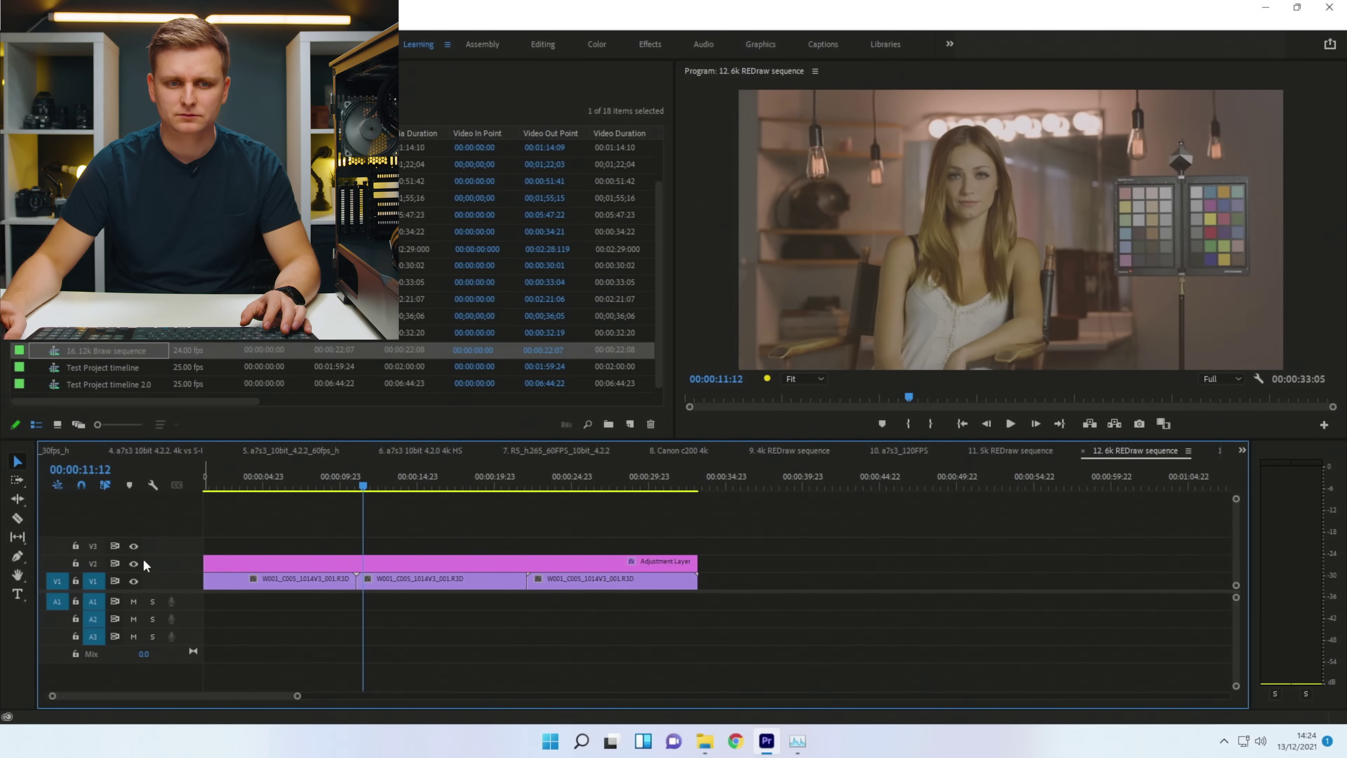
- Hide the V2 adjustment layer, replay, and scrub between about 18 and 26 seconds
{"action": "left_click", "coordinate": [134, 564]}
{"action": "key", "text": "space"}
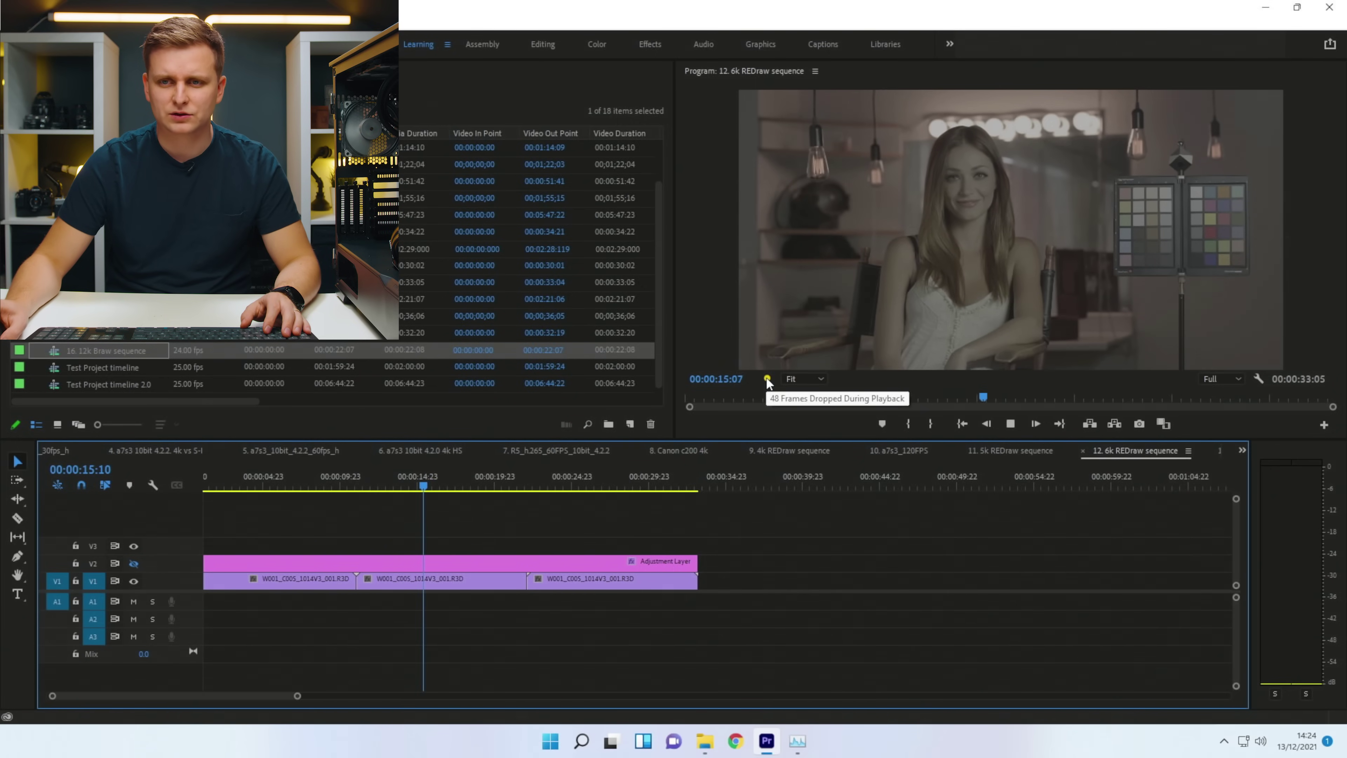
{"action": "left_click", "coordinate": [488, 480]}
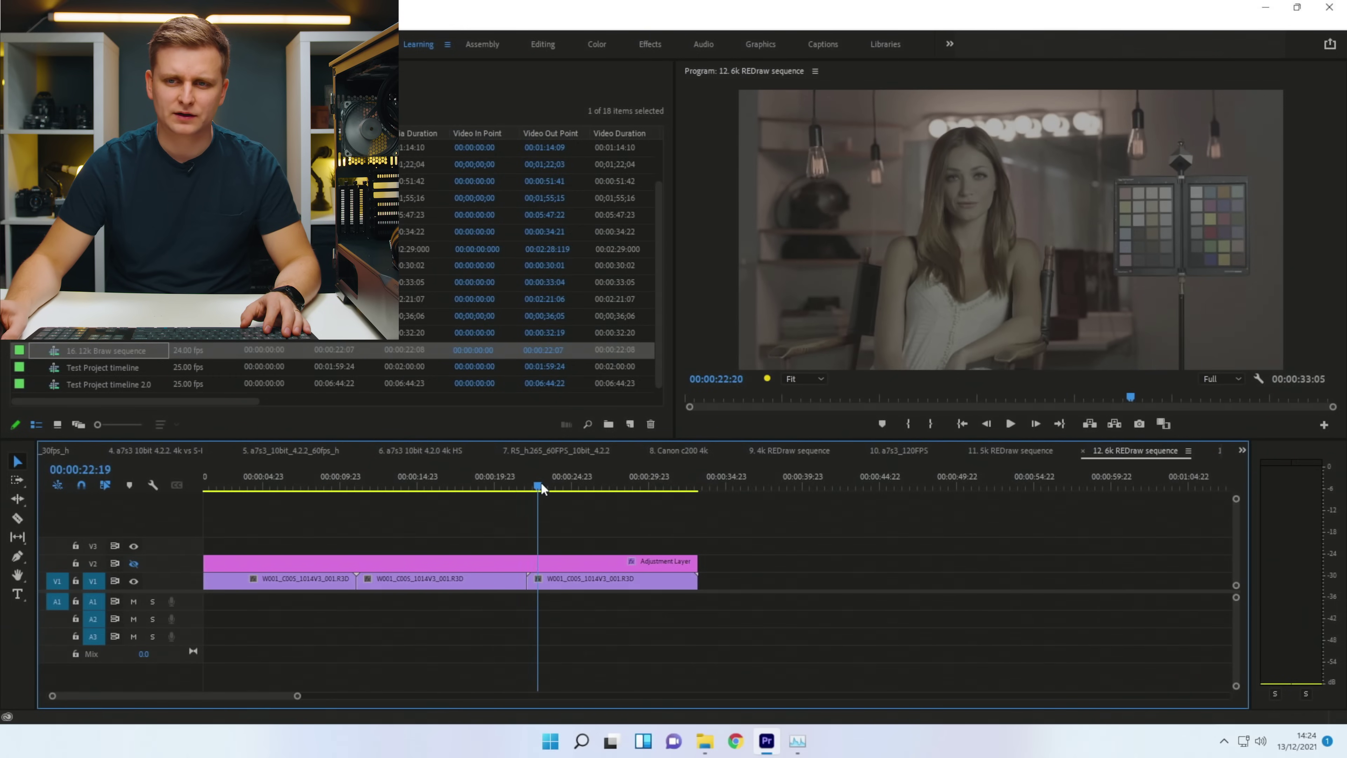
{"action": "left_click_drag", "start_coordinate": [667, 507], "coordinate": [464, 519]}
{"action": "left_click_drag", "start_coordinate": [346, 525], "coordinate": [479, 528]}
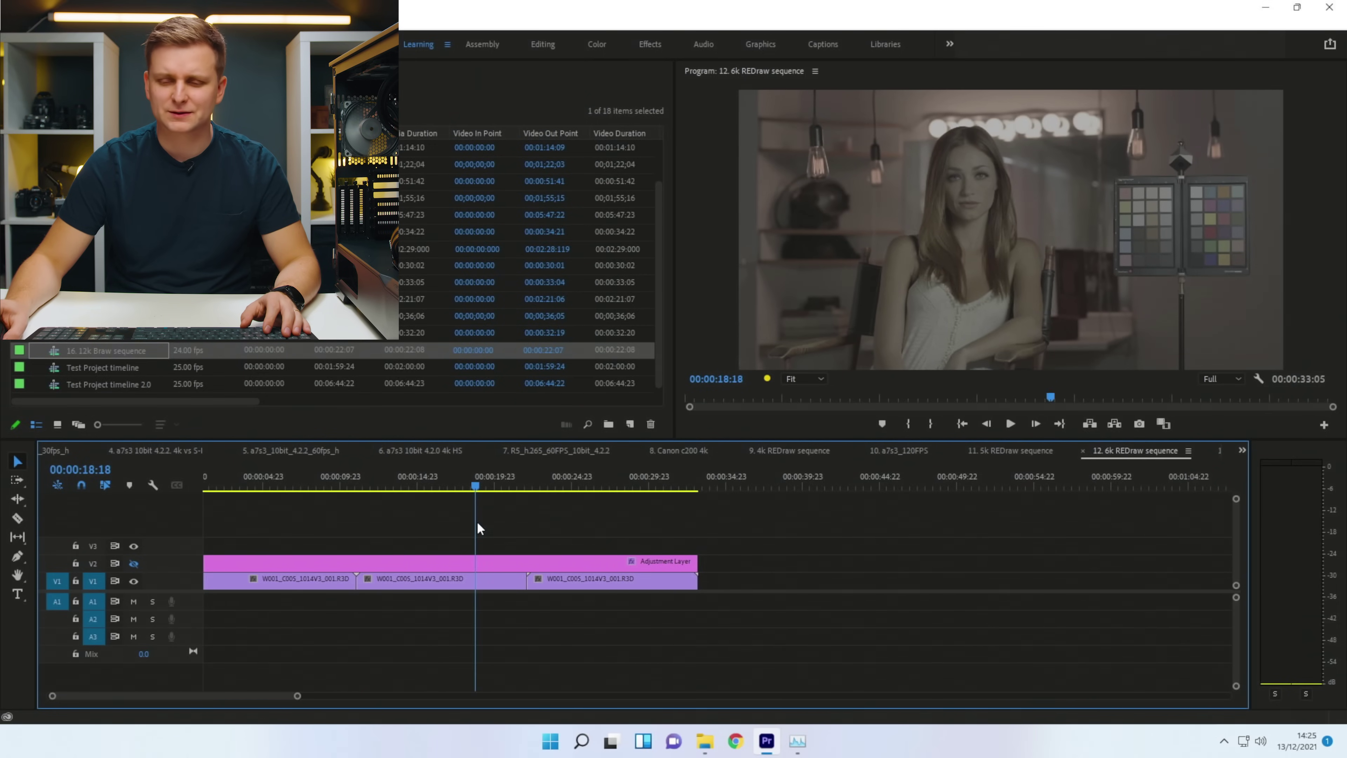
{"action": "scroll", "coordinate": [1185, 451], "scroll_direction": "down", "scroll_amount": 1}
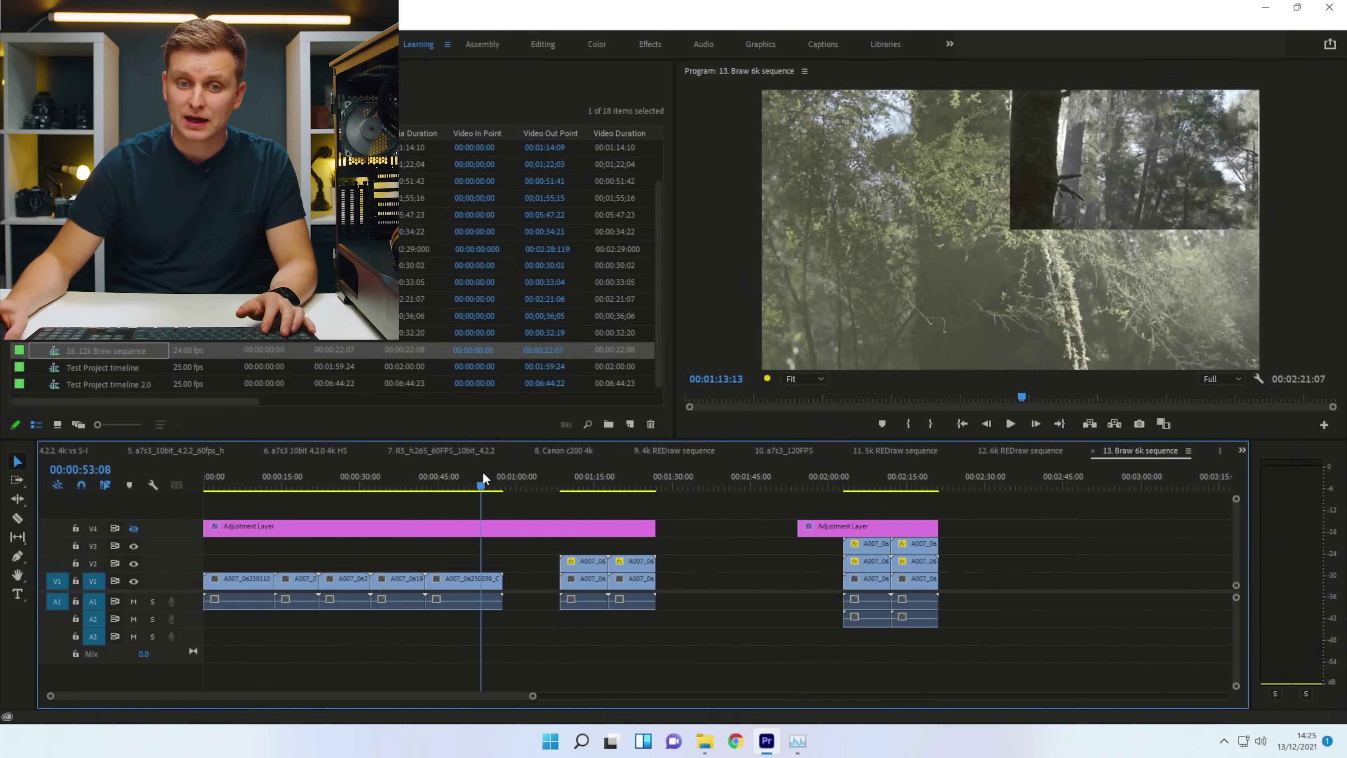
- Play the Braw 6k sequence from about 18 seconds while checking GPU graphs in Task Manager
{"action": "left_click", "coordinate": [434, 480]}
{"action": "left_click_drag", "start_coordinate": [434, 481], "coordinate": [389, 526]}
{"action": "key", "text": "space"}
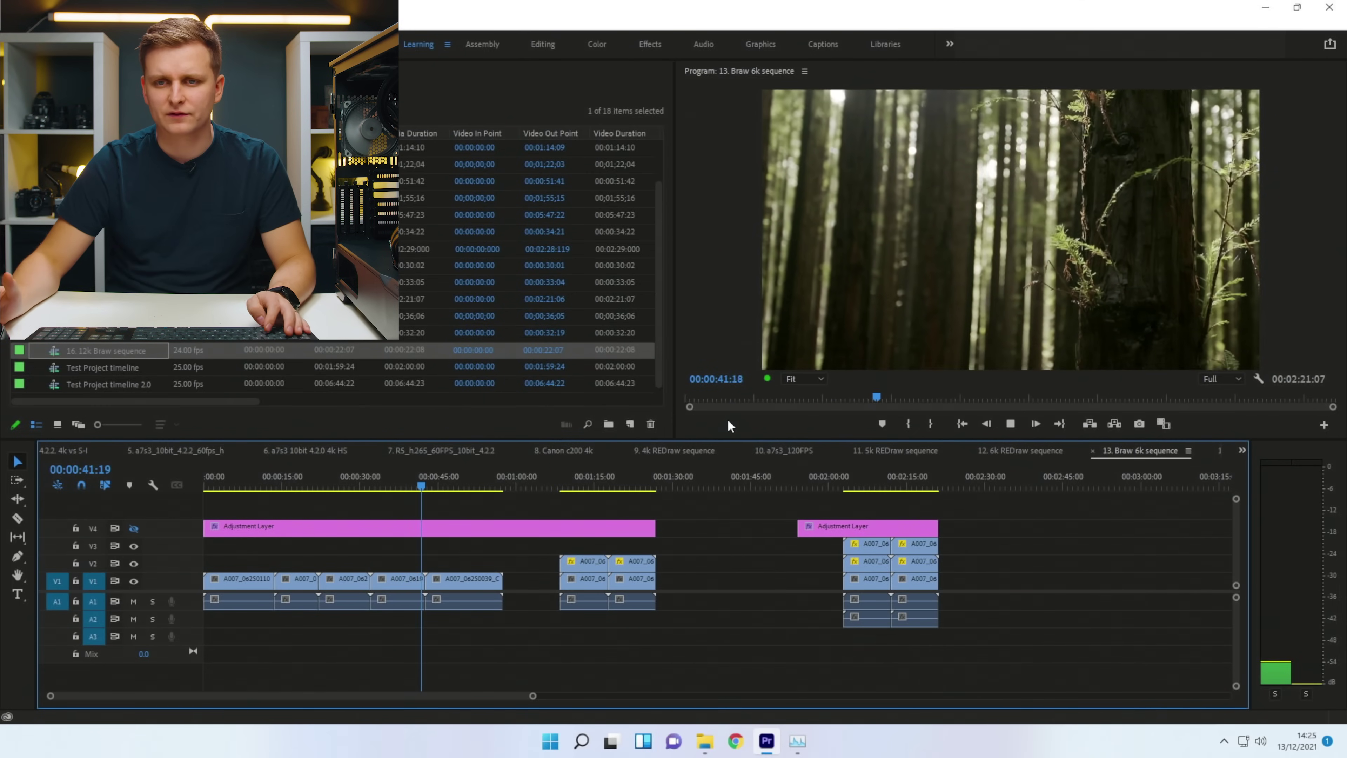
{"action": "key", "text": "ctrl+shift+Escape"}
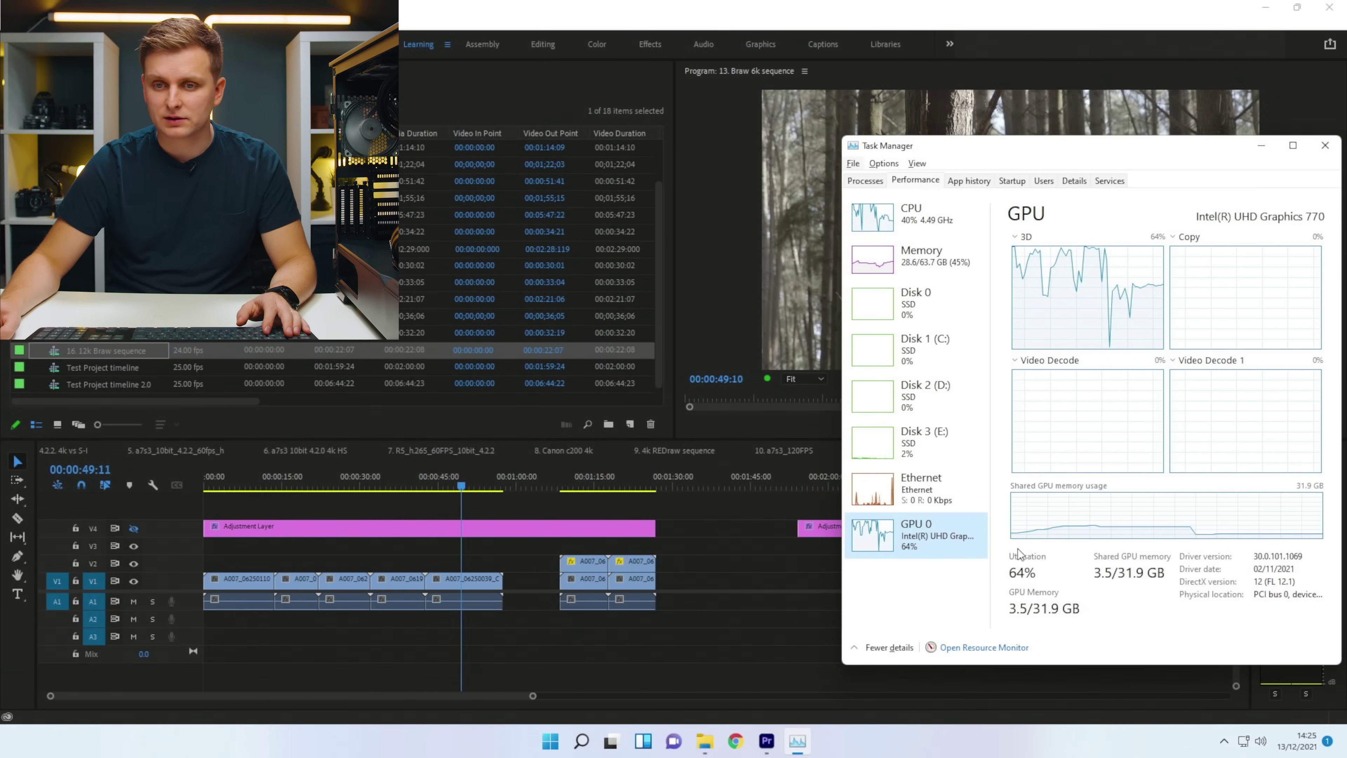
{"action": "left_click", "coordinate": [557, 498]}
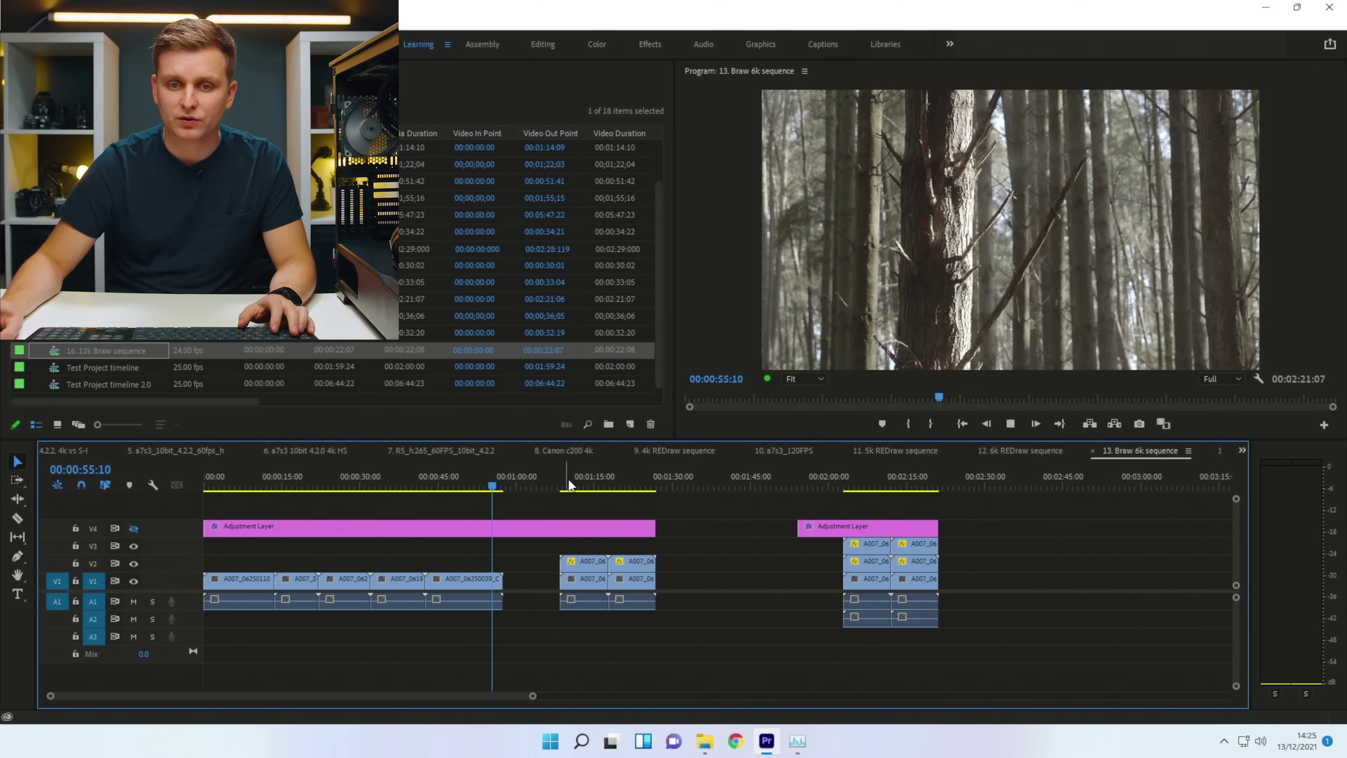
{"action": "left_click", "coordinate": [588, 476]}
- Replay Braw 6k from about 1:13 to 1:26, then open 14. Canon R5 8k Sequence at 9 seconds
{"action": "left_click", "coordinate": [616, 477]}
{"action": "left_click_drag", "start_coordinate": [618, 480], "coordinate": [587, 497]}
{"action": "key", "text": "space"}
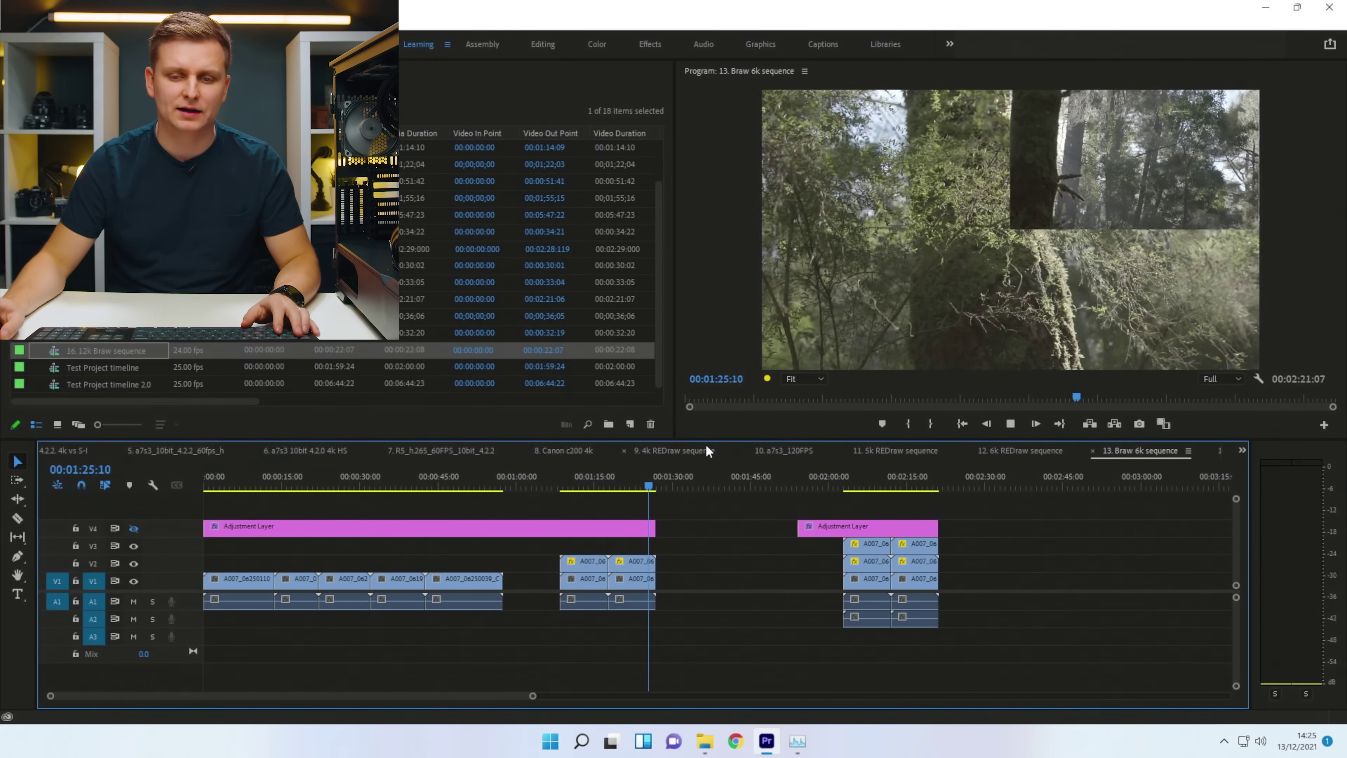
{"action": "key", "text": "space"}
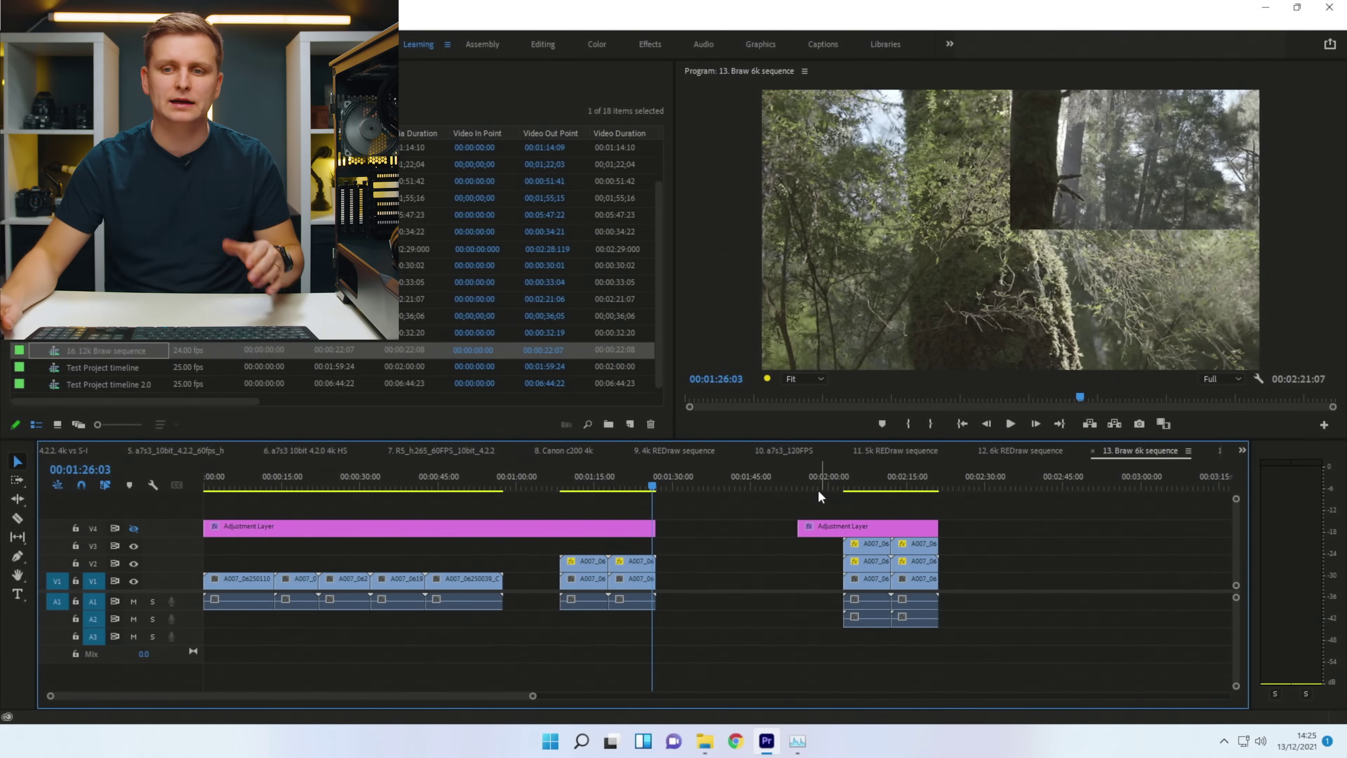
{"action": "left_click", "coordinate": [1219, 450]}
{"action": "mouse_move", "coordinate": [351, 486]}
{"action": "left_mouse_down"}
{"action": "mouse_move", "coordinate": [369, 485]}
{"action": "mouse_move", "coordinate": [347, 489]}
{"action": "left_mouse_up"}
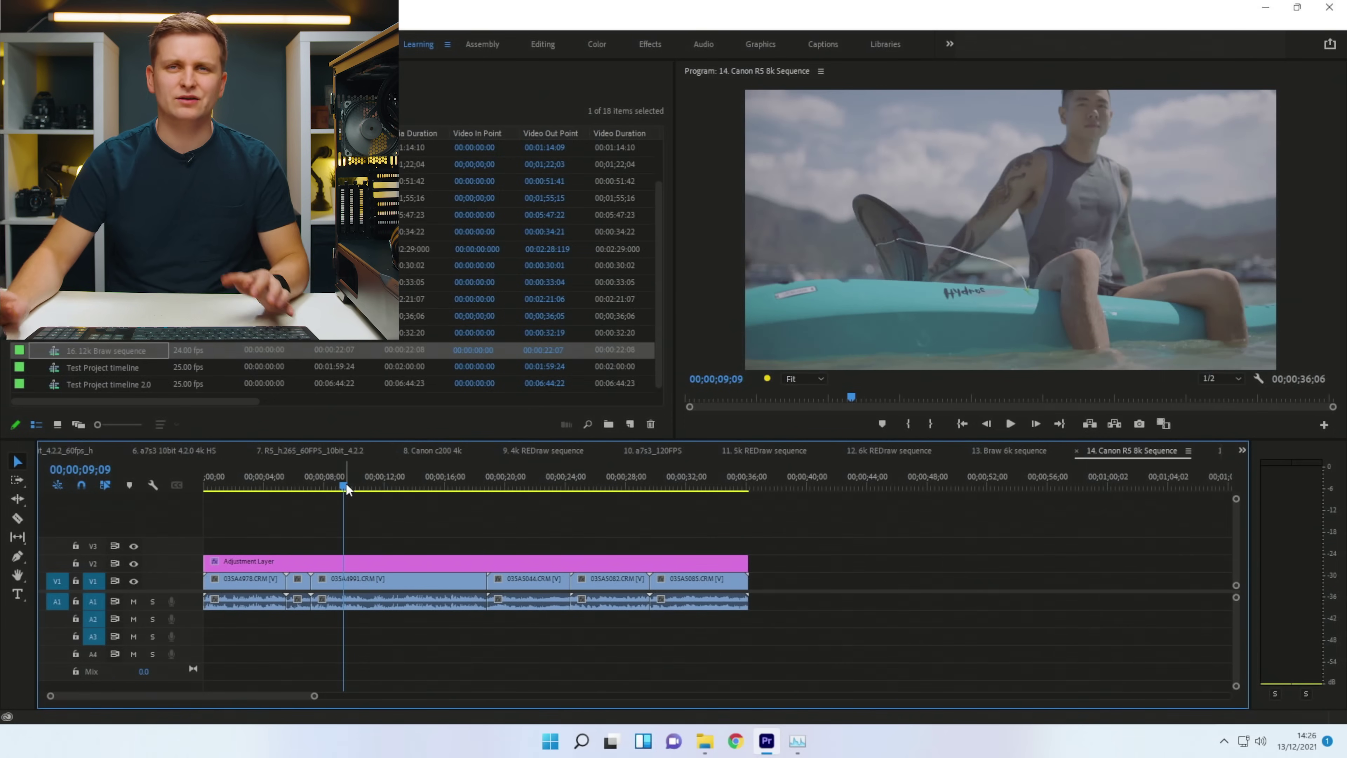